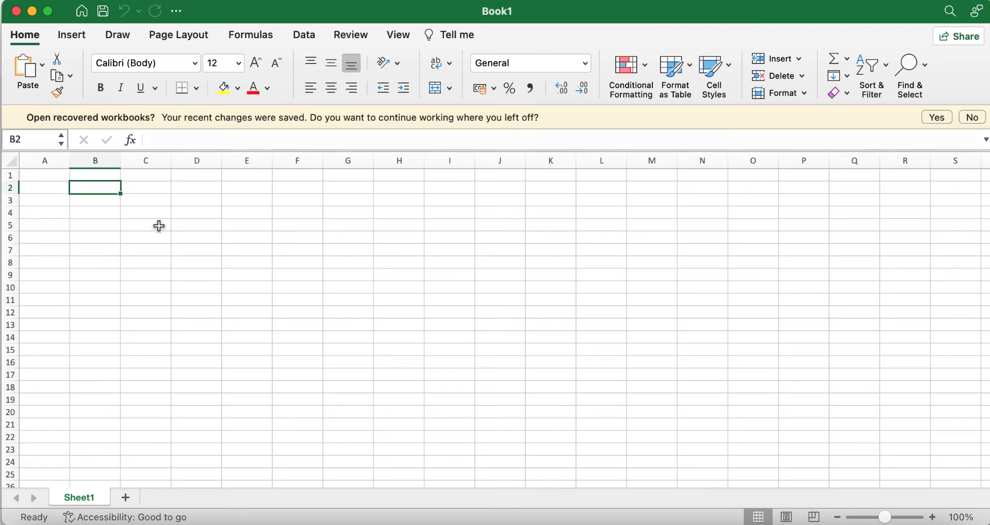
Start the title in B2, zoom in on the grid and widen column B
type("Student results")
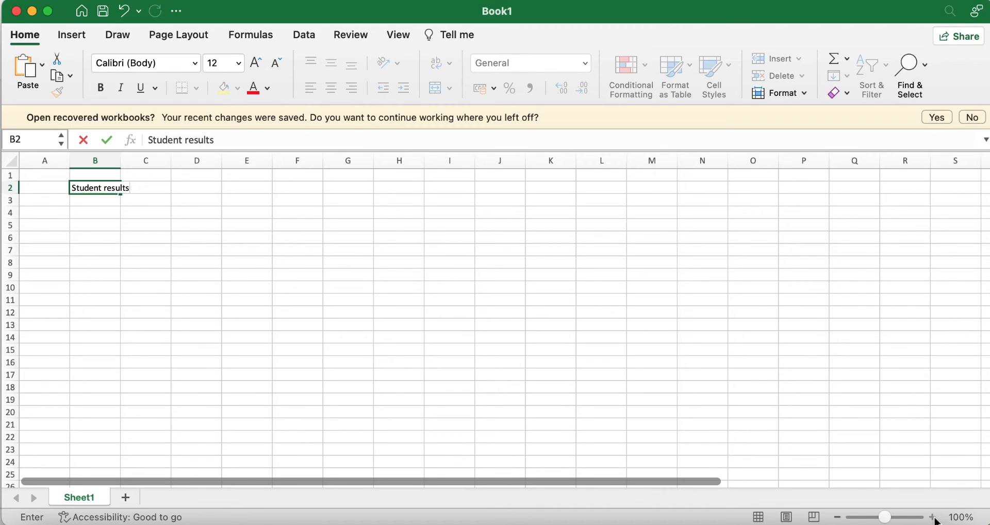
left_click(348, 275)
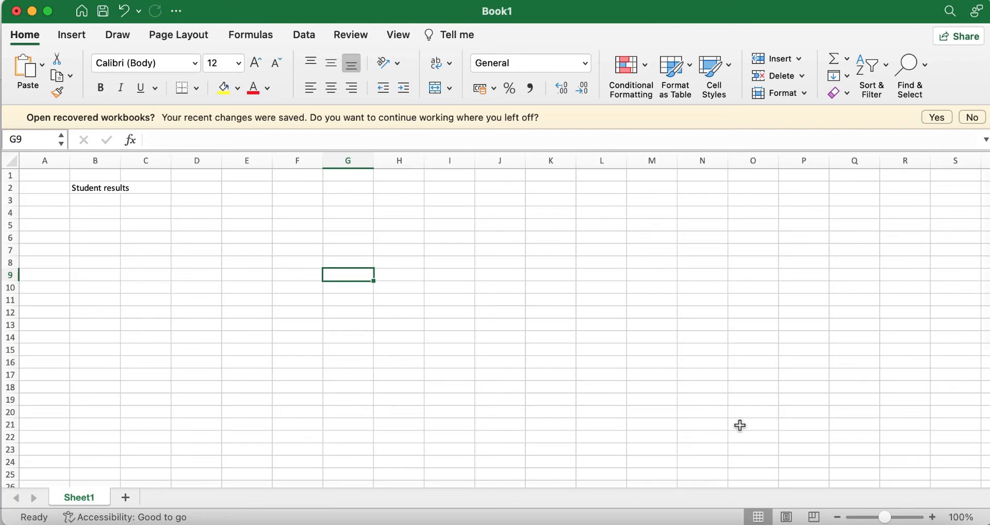
left_click(933, 517)
left_click(933, 517)
left_click(934, 517)
left_click(934, 517)
left_click(934, 517)
left_click(934, 517)
left_click(934, 517)
left_click(934, 517)
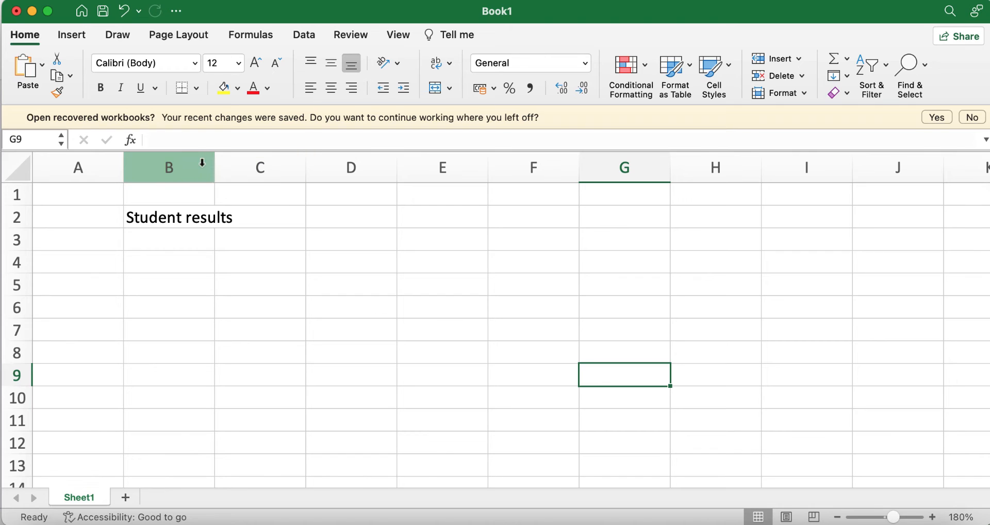
left_click_drag(214, 165, 236, 162)
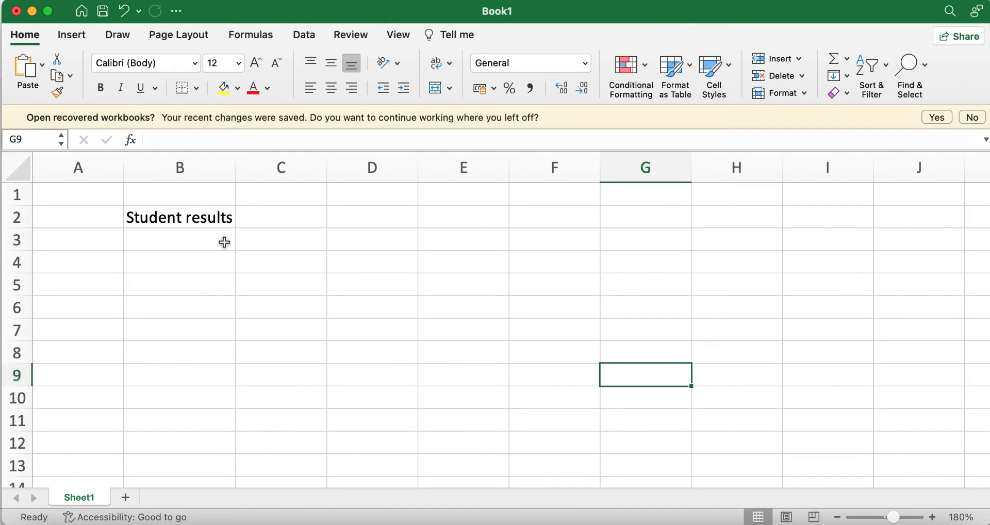
Finish the B2 title so it reads 'Student results for Oxford Secondary School'
left_click(228, 220)
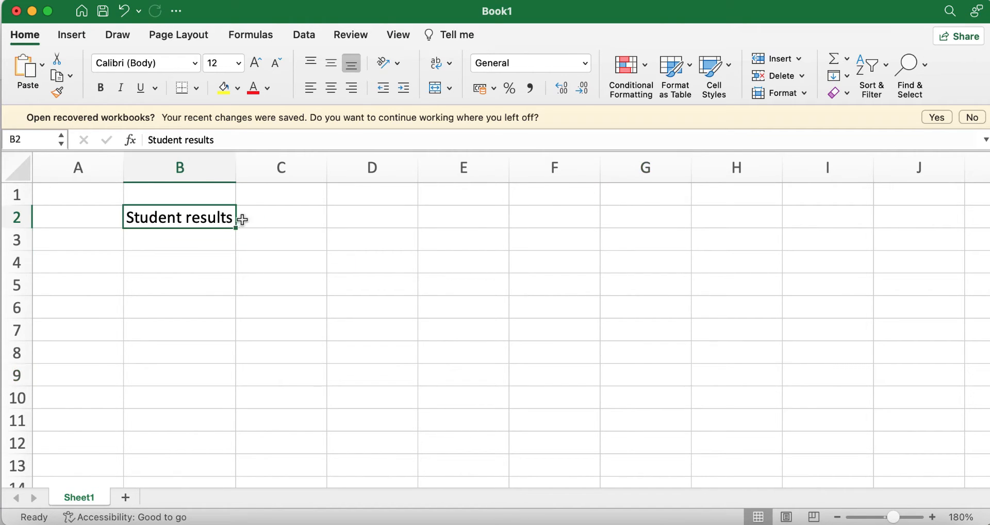
left_click(229, 140)
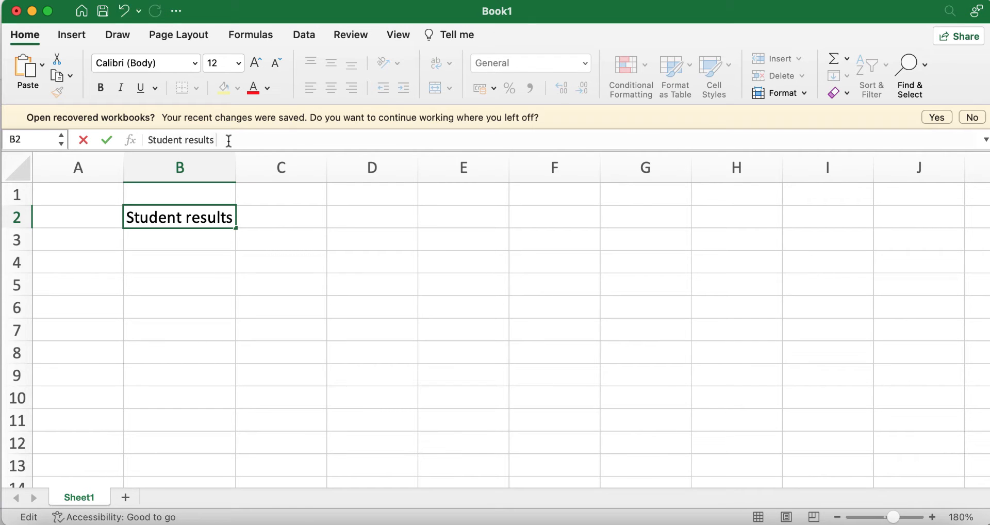
type("for Oxford ")
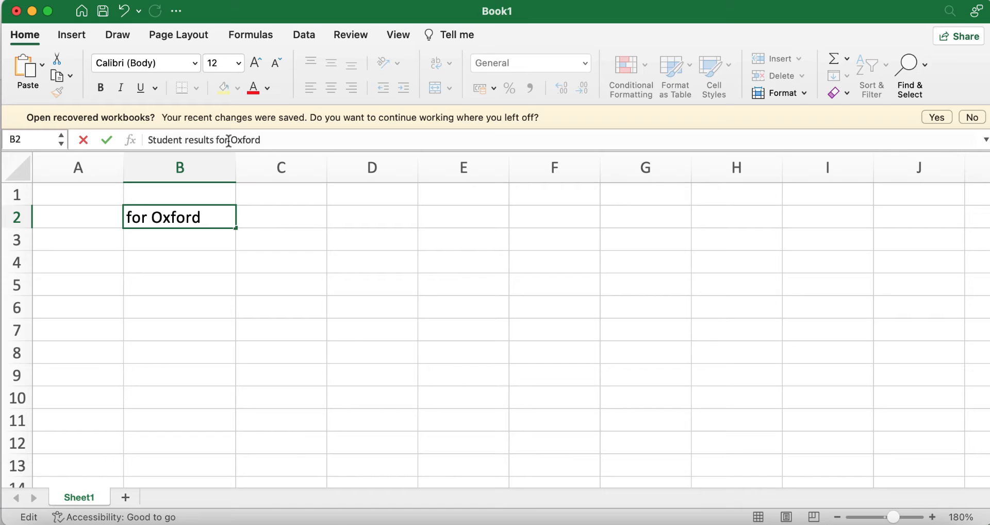
type("Second")
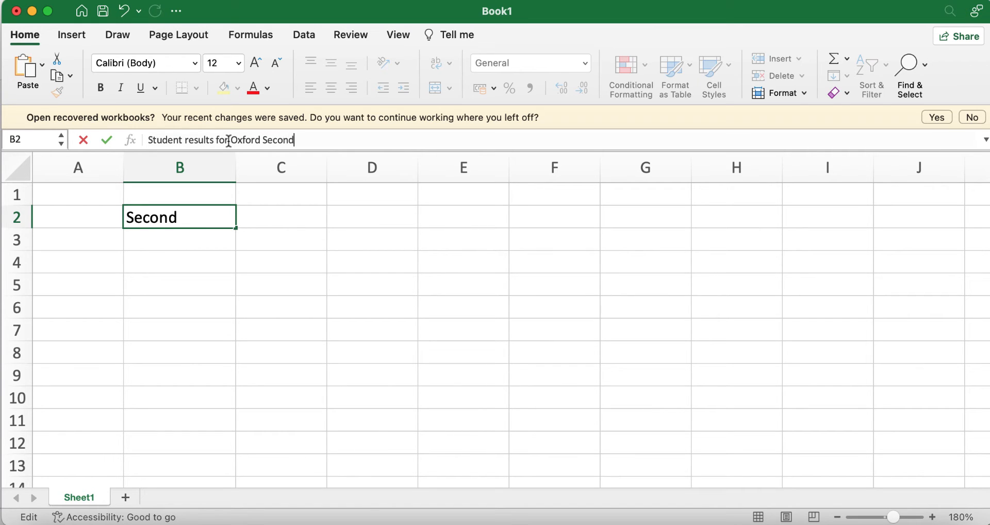
type("ary School")
left_click(310, 308)
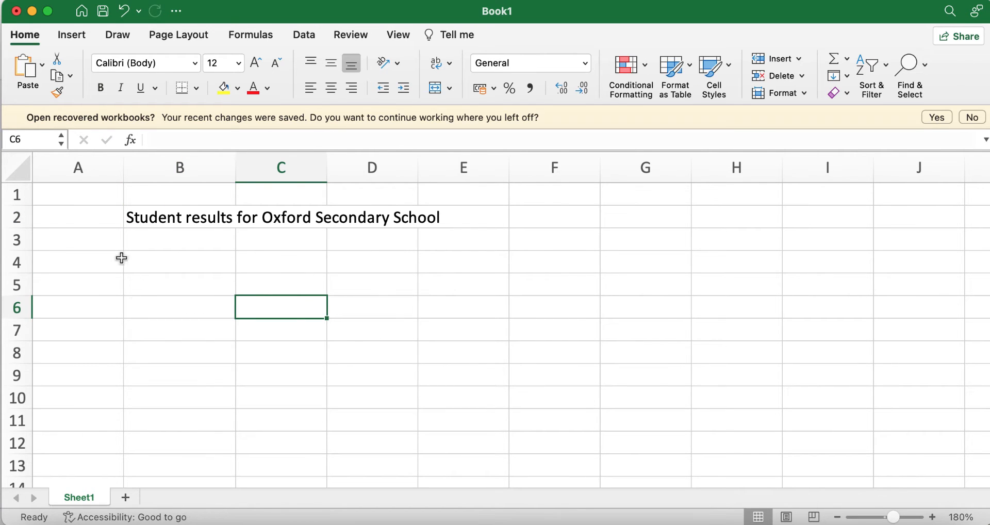
left_click(83, 261)
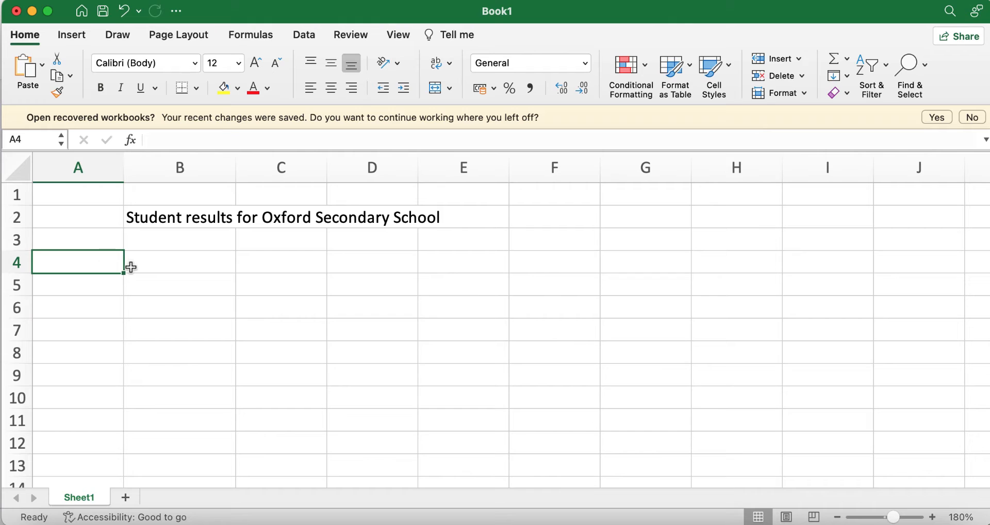
Enter the headers S/N in A4 and Full Name in B4
type("S/N")
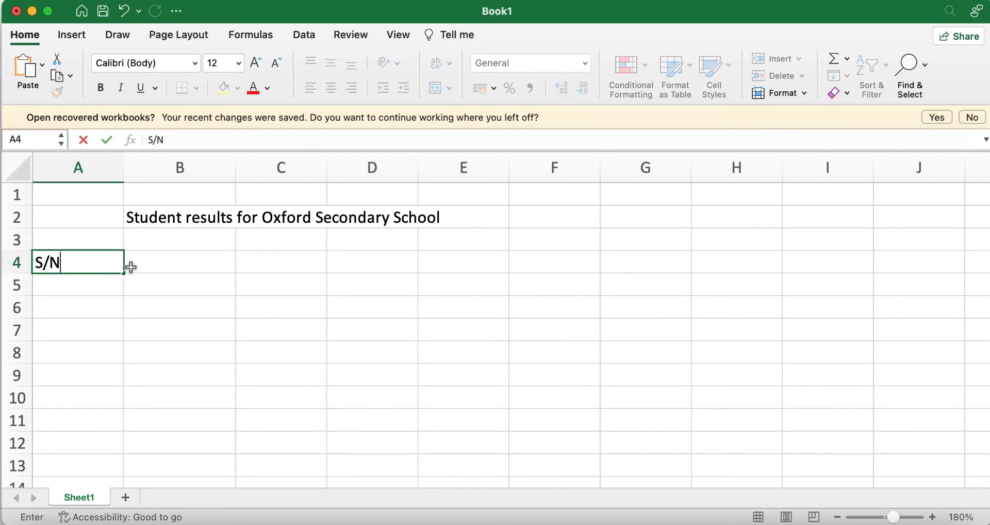
left_click(169, 270)
type("Fullnam")
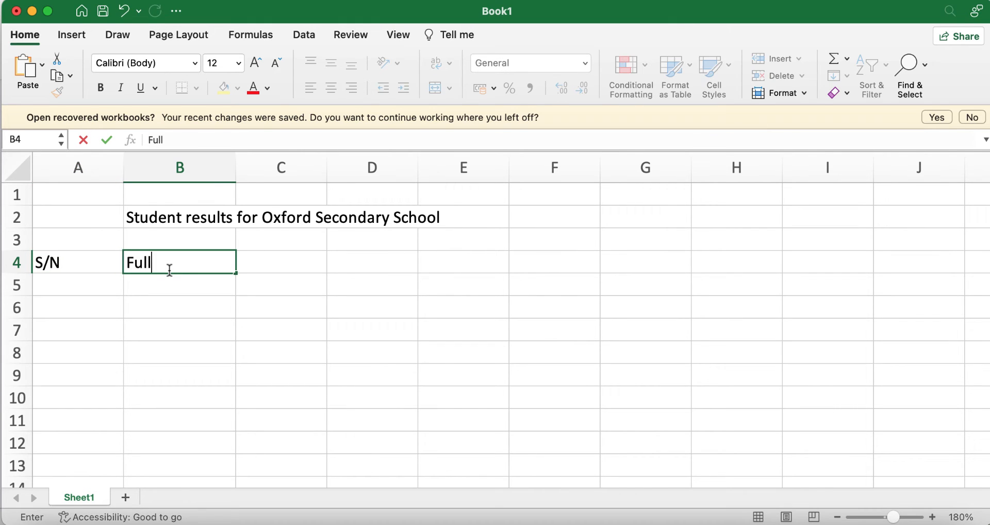
key("BackSpace")
key("BackSpace")
key("BackSpace")
type("Name")
left_click(269, 266)
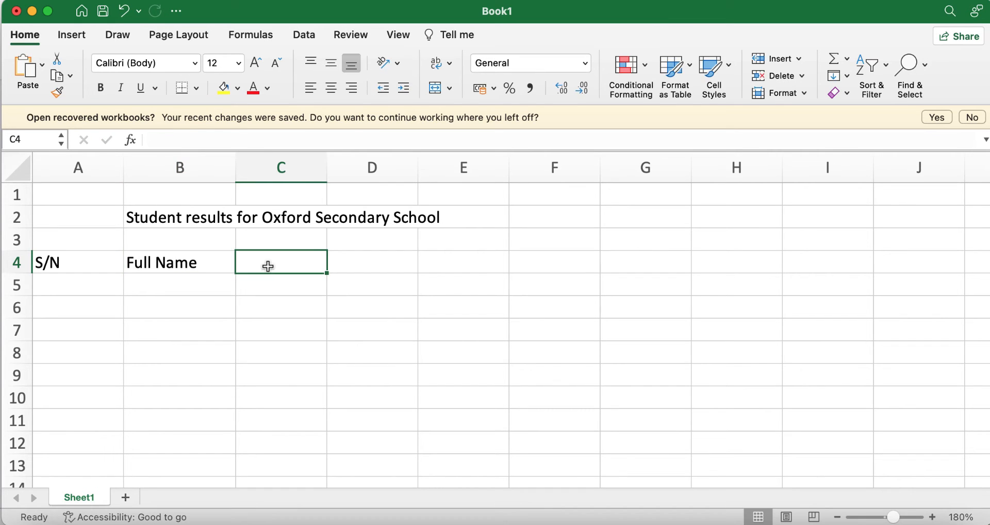
Add the subject headers English, Maths, Government and Economics in C4:F4
type("English")
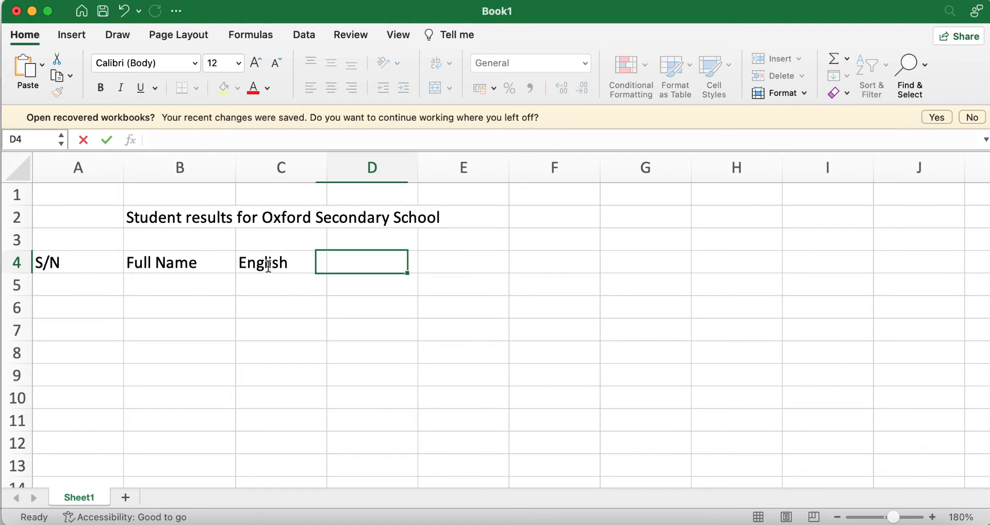
key("Tab")
type("Maths")
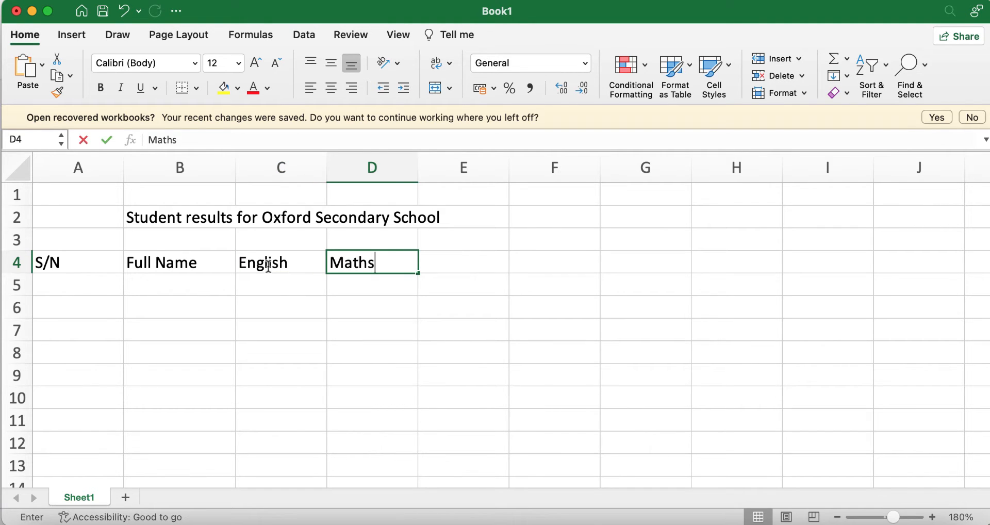
key("Tab")
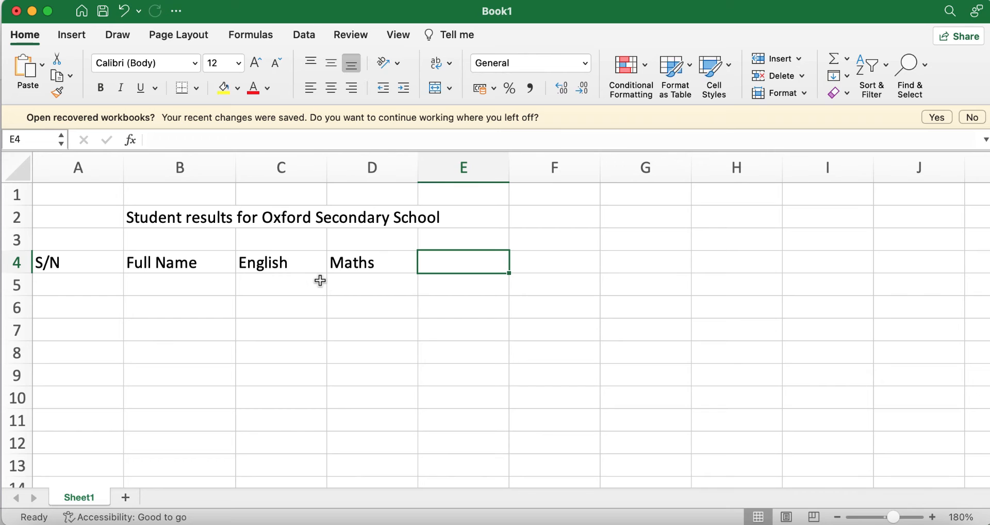
type("G")
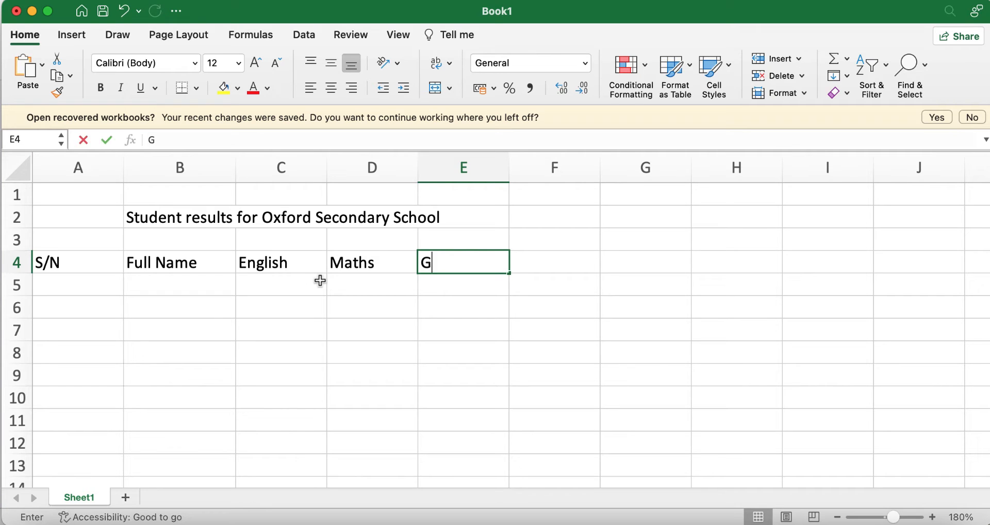
type("iovernment")
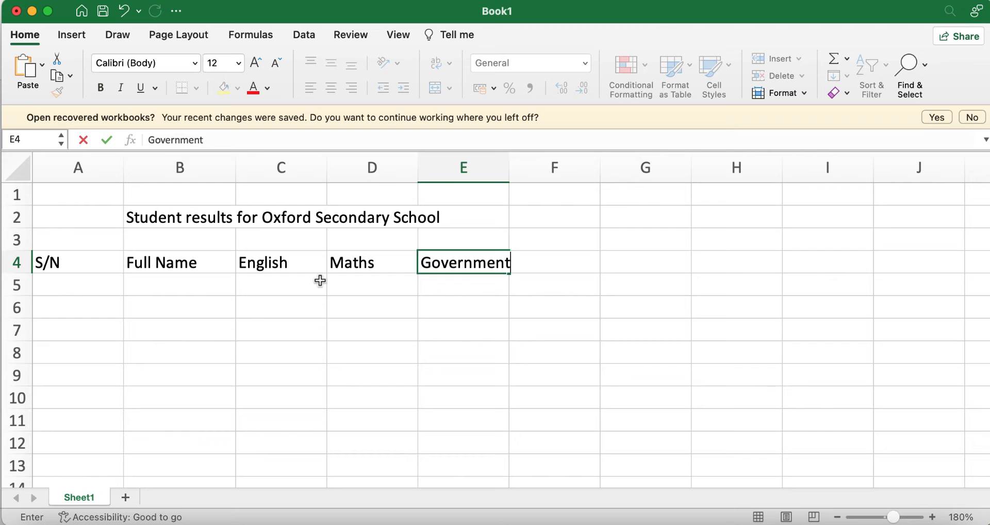
key("Tab")
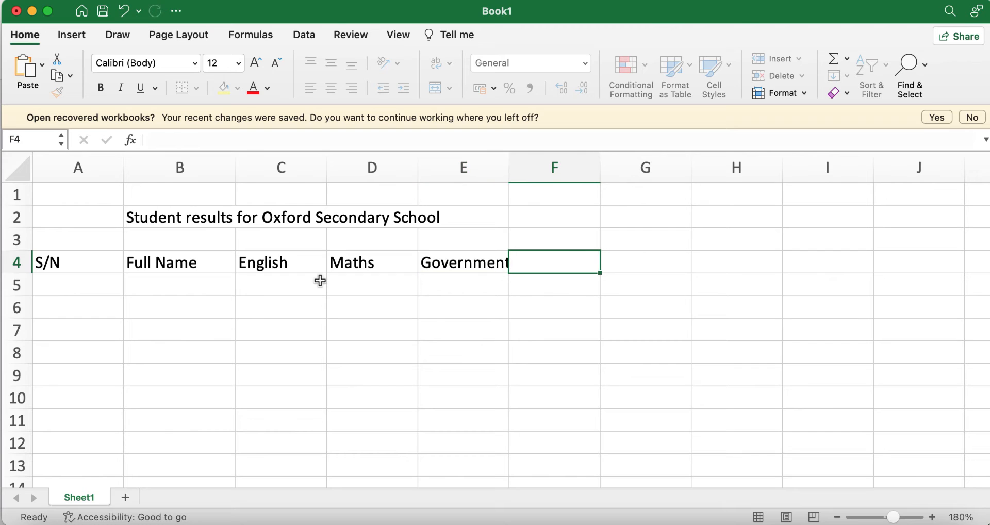
type("Economics")
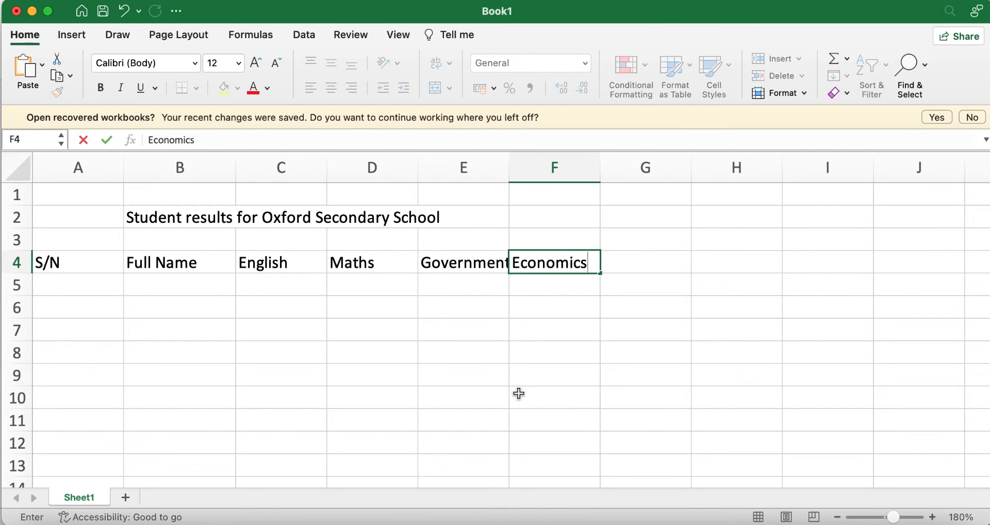
left_click(542, 415)
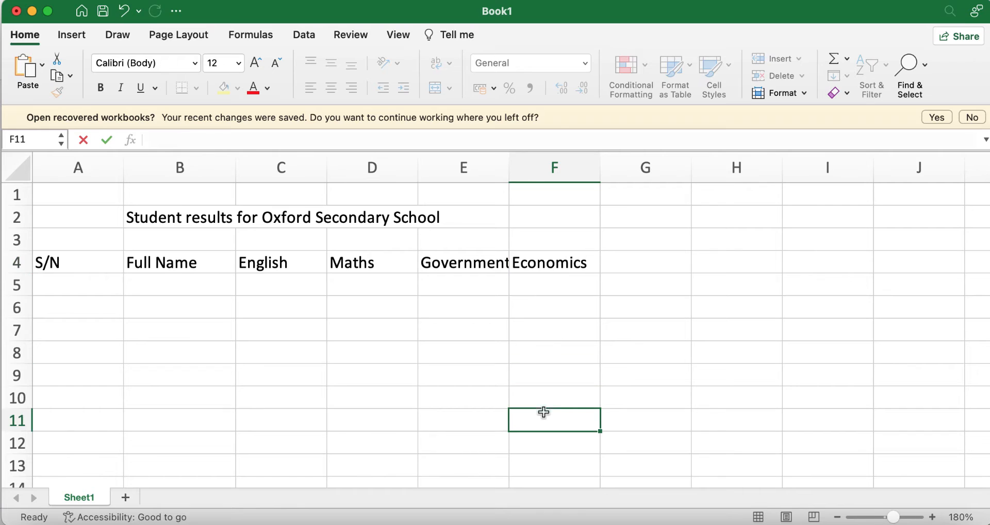
left_click(291, 263)
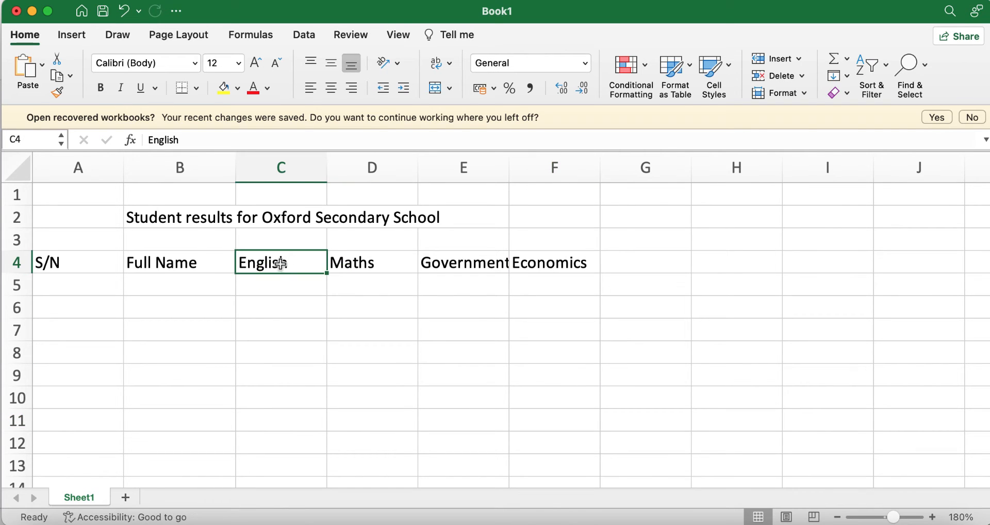
Enter serial numbers 1, 2 and 3 in A5:A7
left_click(83, 281)
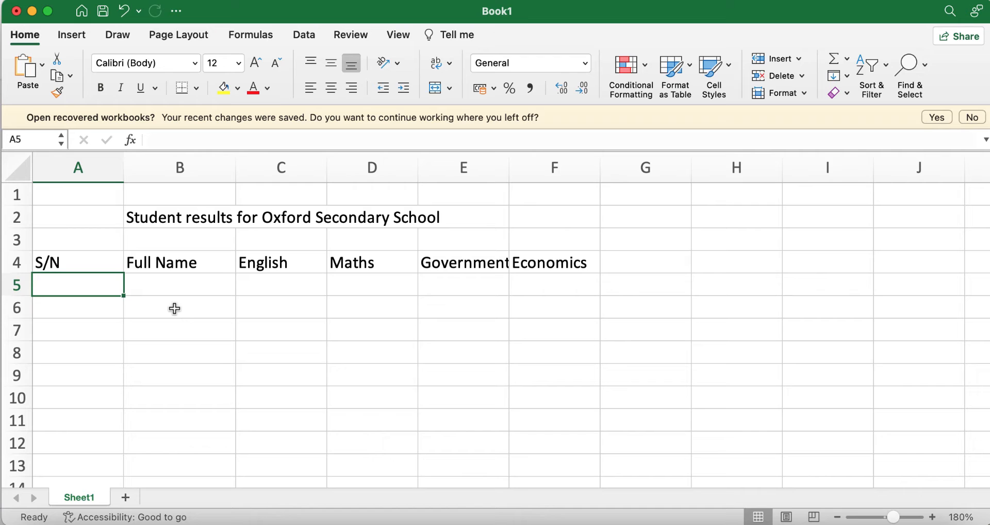
type("1")
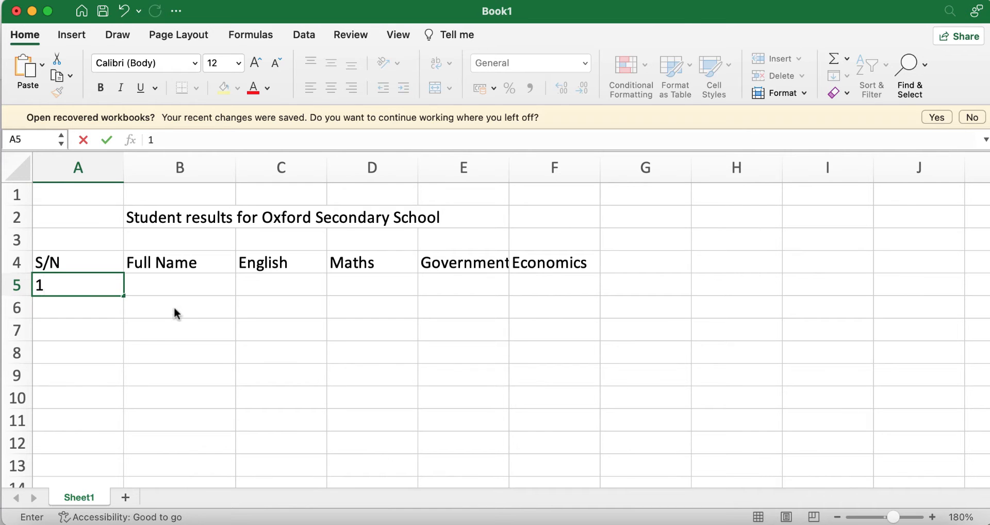
key("Return")
type("2")
key("Return")
type("3")
key("Return")
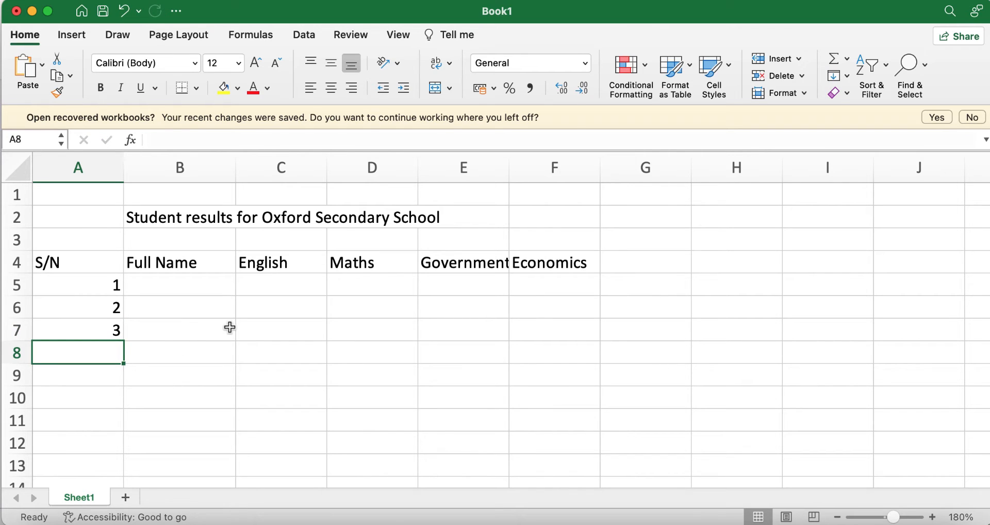
Fill the numbering down to 5 in A9, undoing the overshoot past 5
left_click_drag(90, 286, 106, 325)
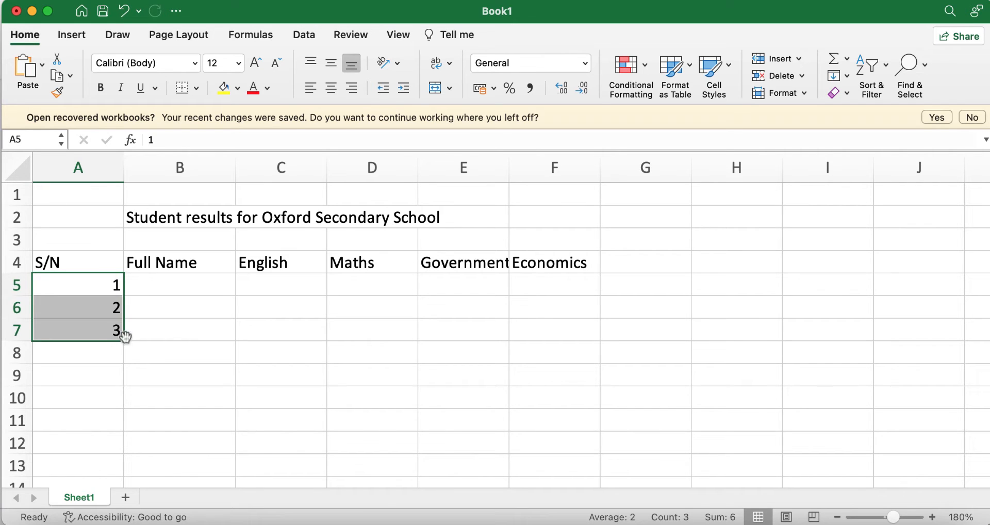
left_click_drag(124, 341, 121, 380)
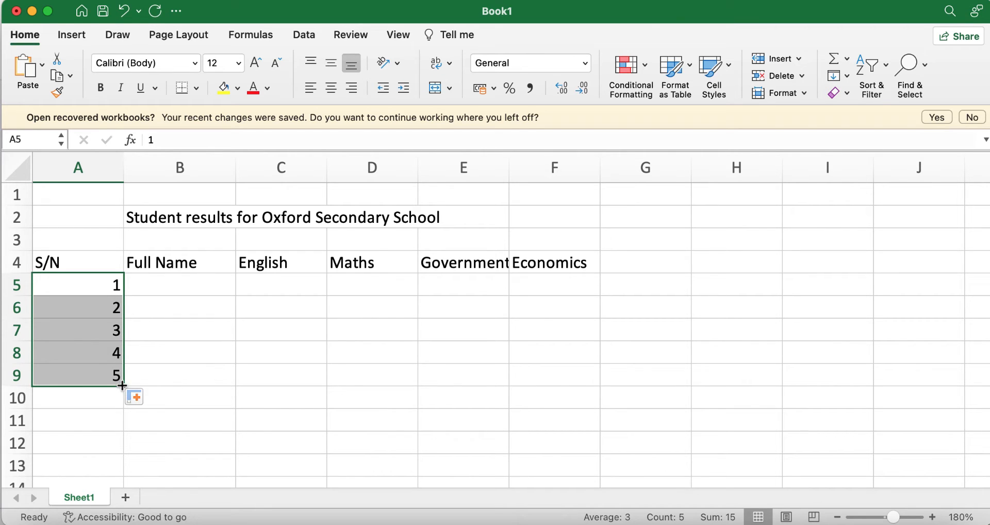
left_click_drag(124, 385, 125, 456)
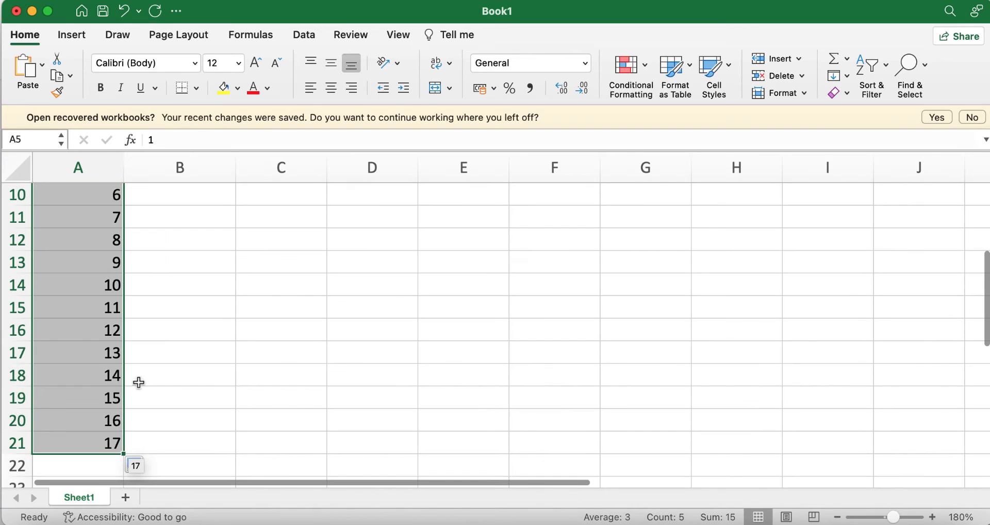
scroll(92, 402, "up", 2)
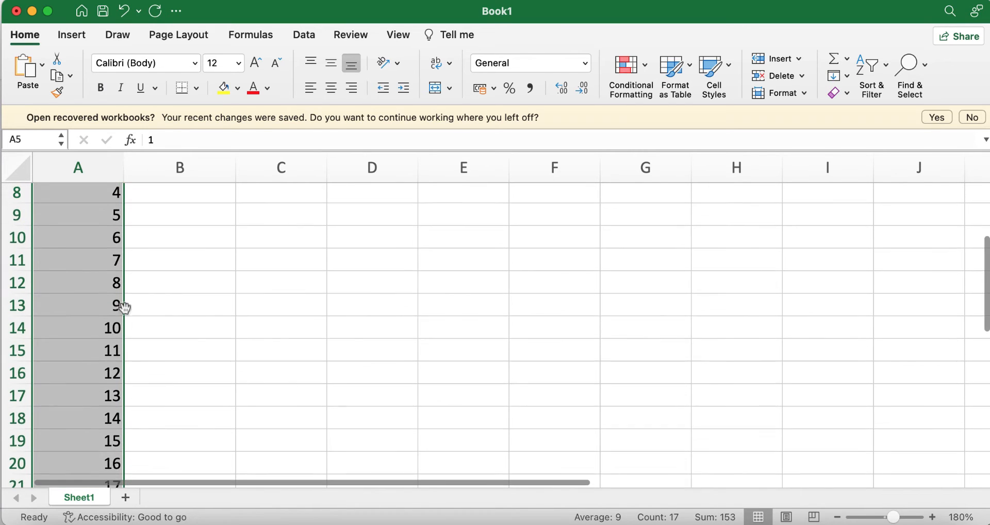
scroll(106, 286, "up", 2)
scroll(106, 286, "up", 1)
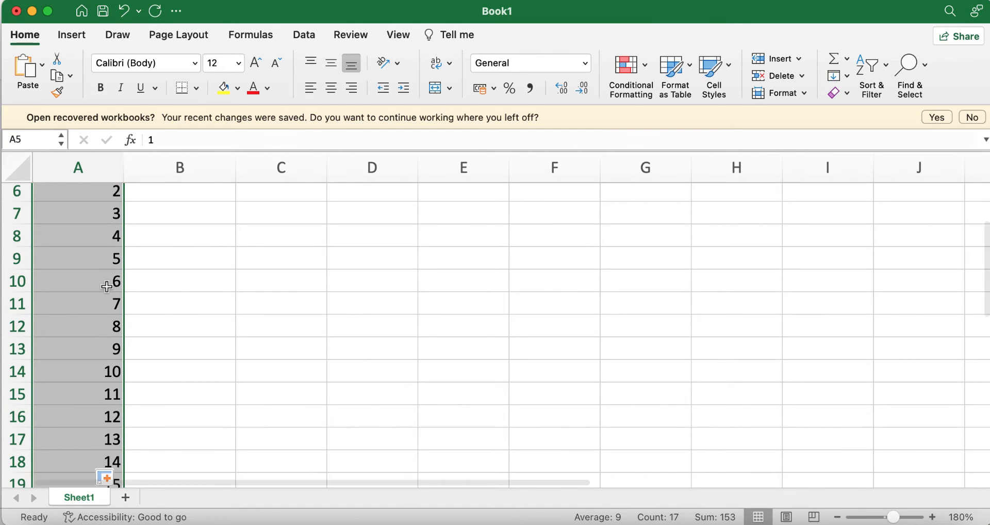
key("super+z")
scroll(106, 282, "up", 3)
left_click(190, 377)
left_click(189, 284)
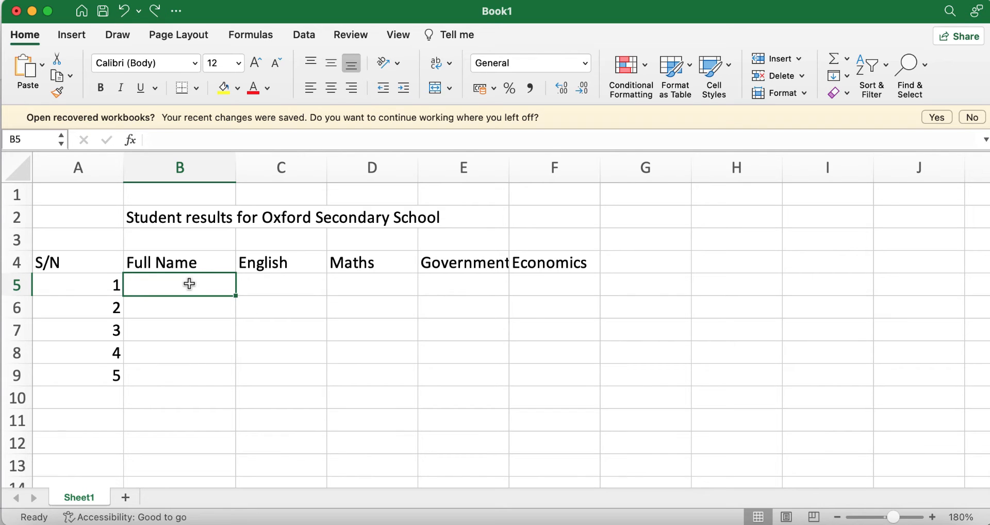
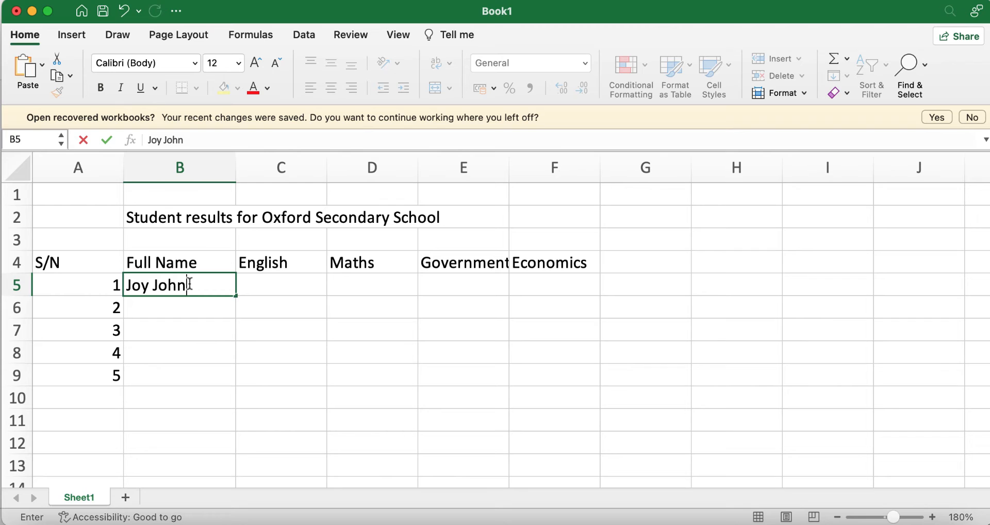
Enter the five students' full names in B5:B9
key("Return")
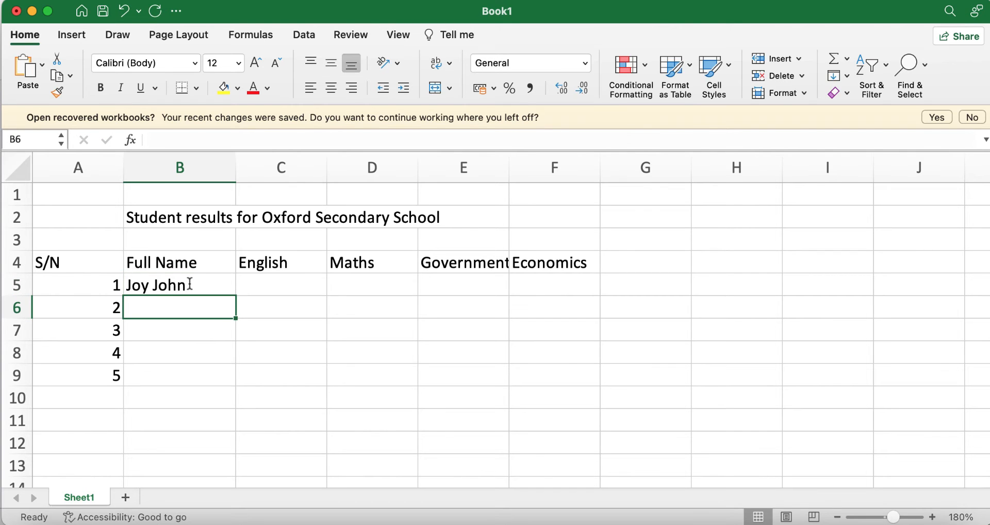
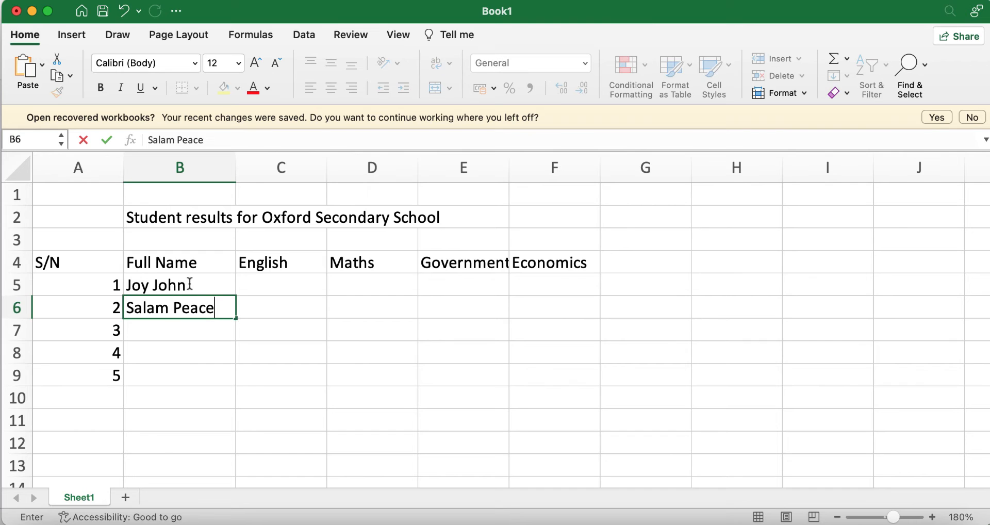
key("Return")
type("Is")
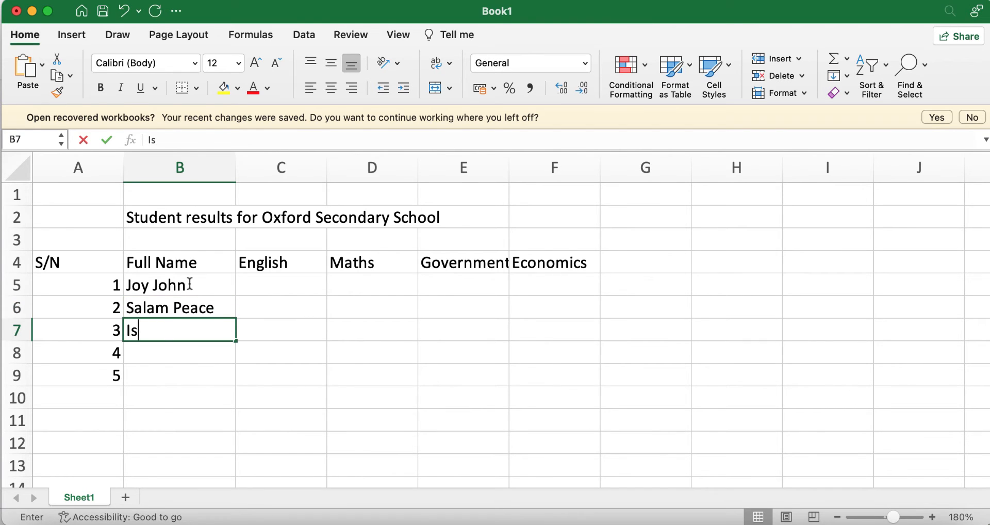
type("mail T")
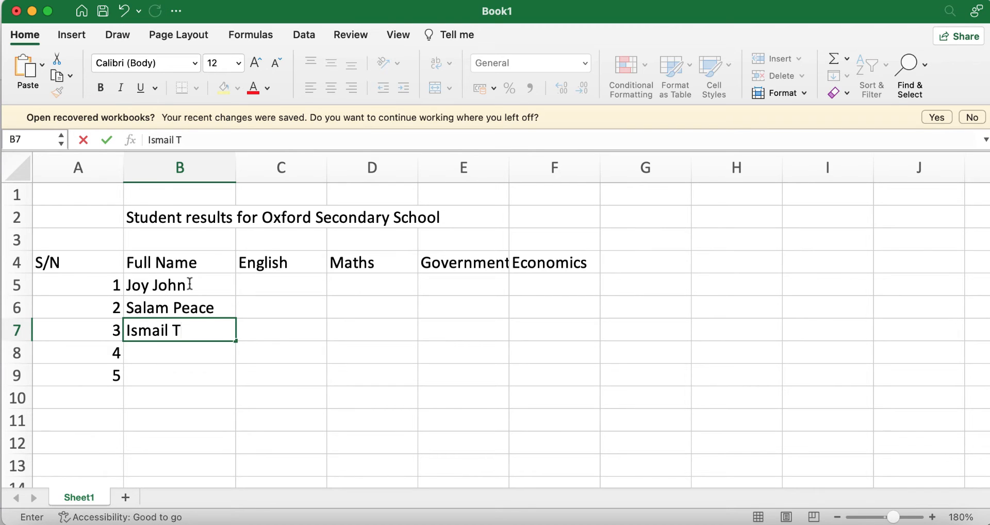
key("Return")
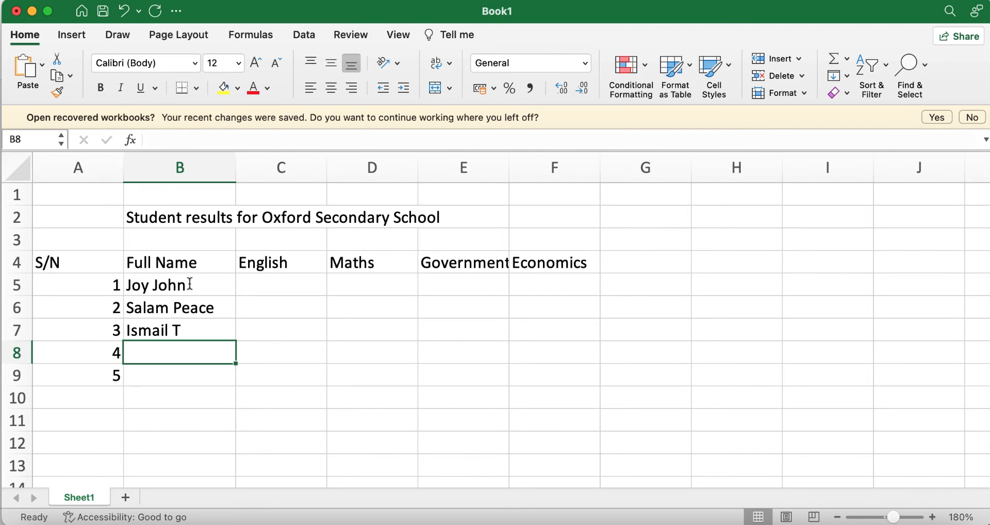
type("St")
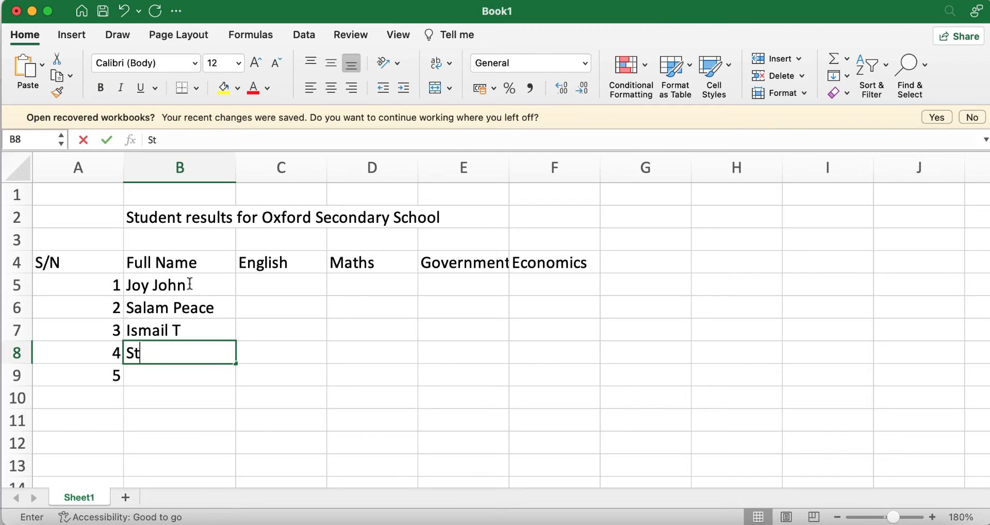
type("one Cold")
key("Return")
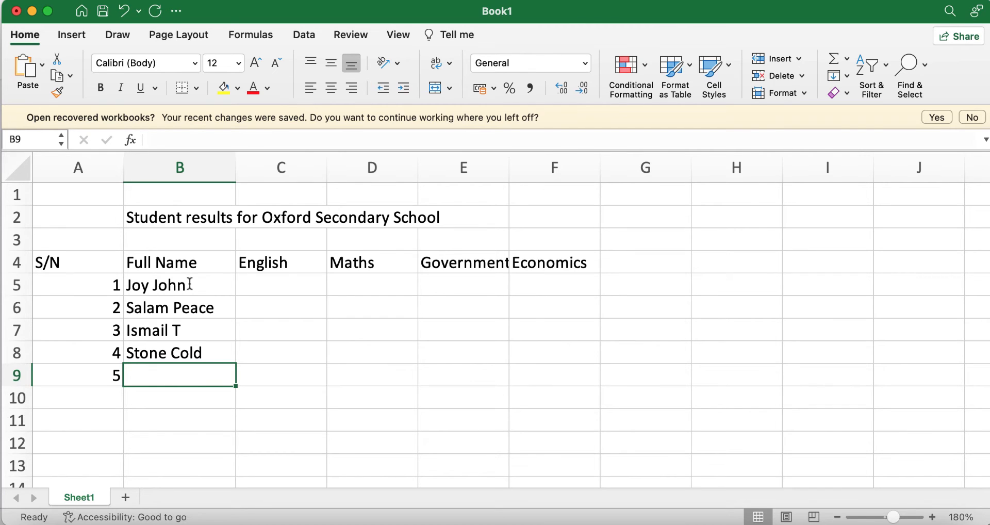
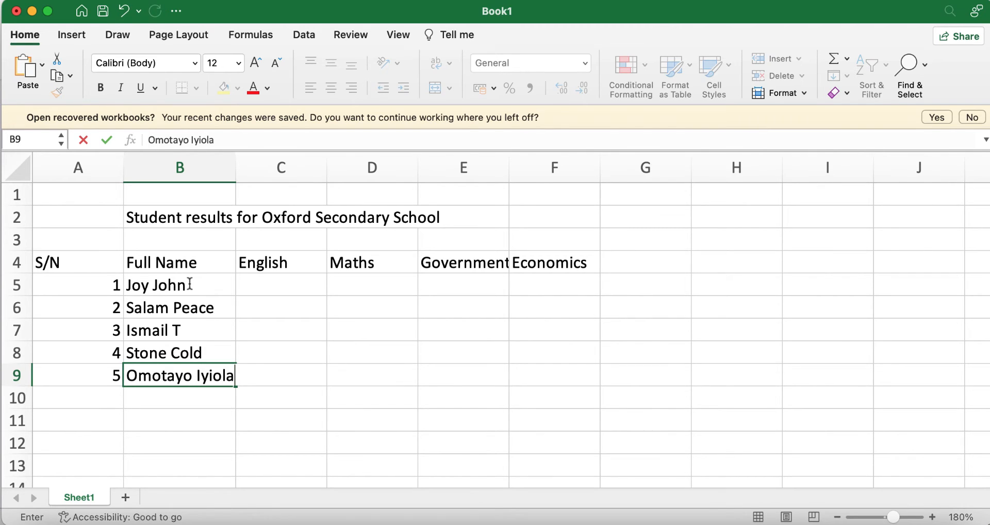
left_click(241, 171)
left_click(409, 391)
Rename the headings to 'English (100)' and 'Maths (100)', widening columns C and D to fit
left_click(271, 286)
left_click_drag(508, 159, 512, 159)
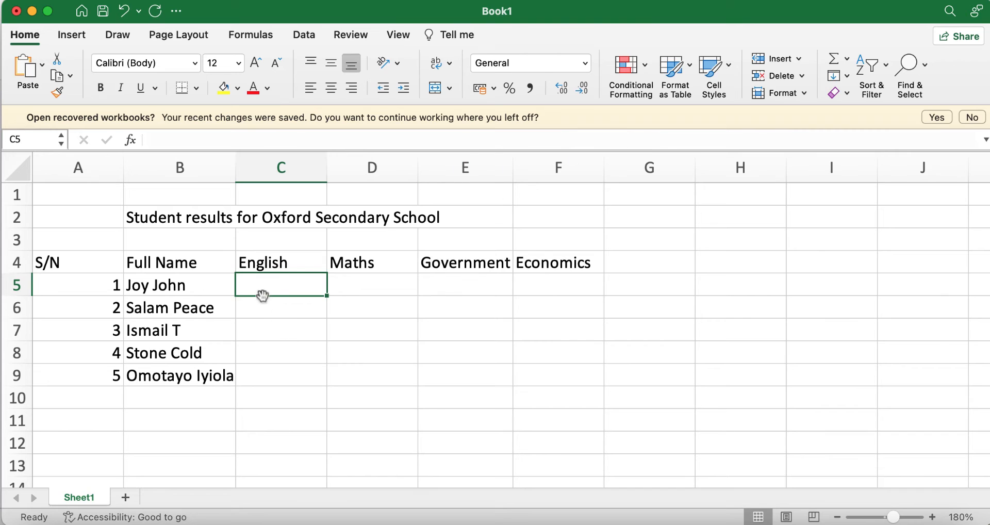
double_click(299, 264)
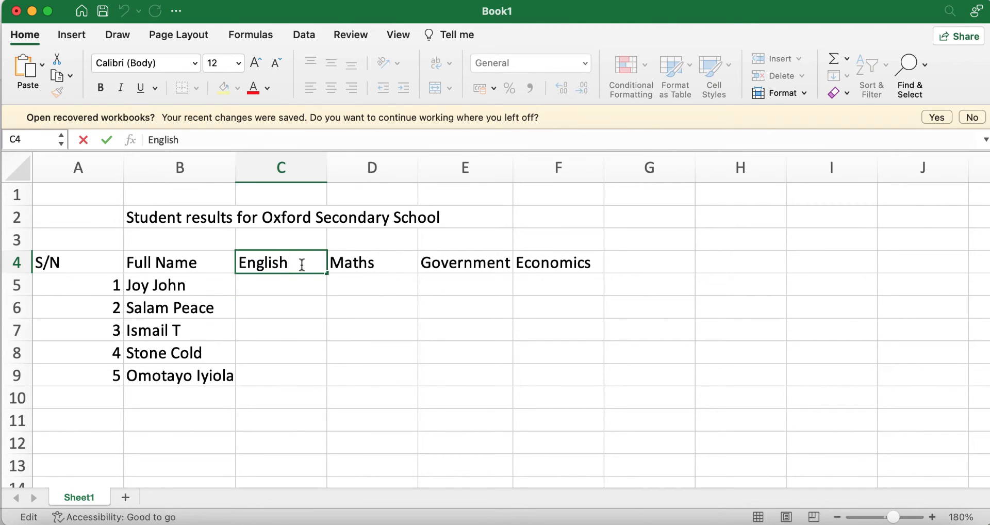
type("(100)")
left_click(385, 319)
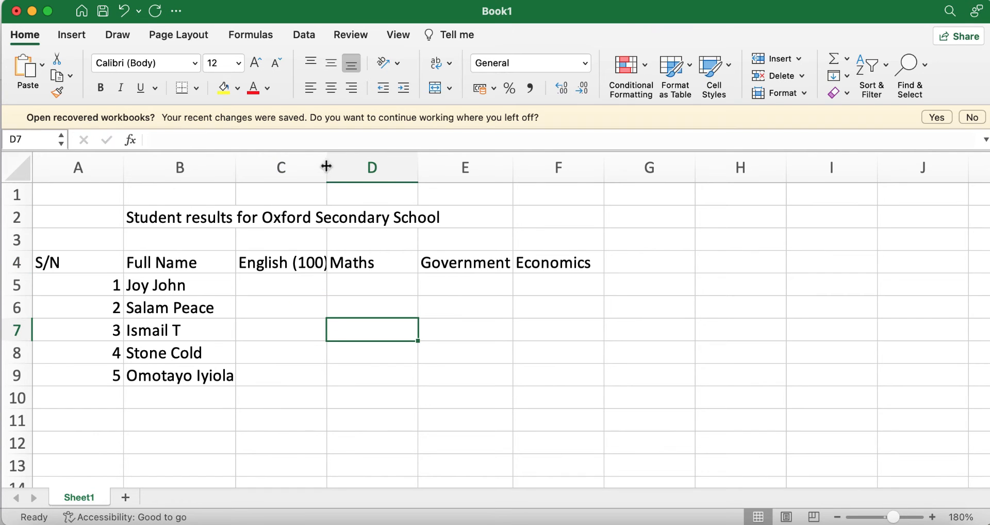
left_click_drag(327, 167, 335, 166)
double_click(399, 265)
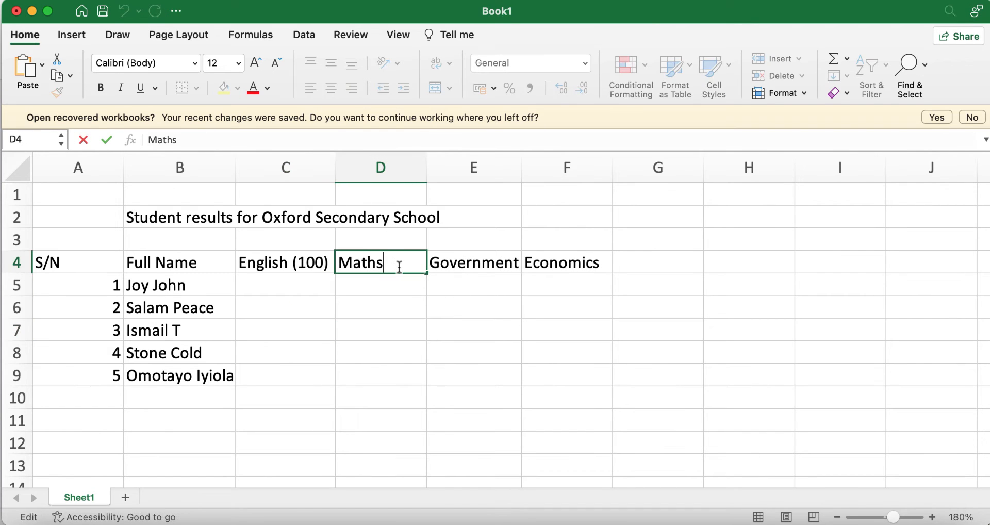
type("(100)")
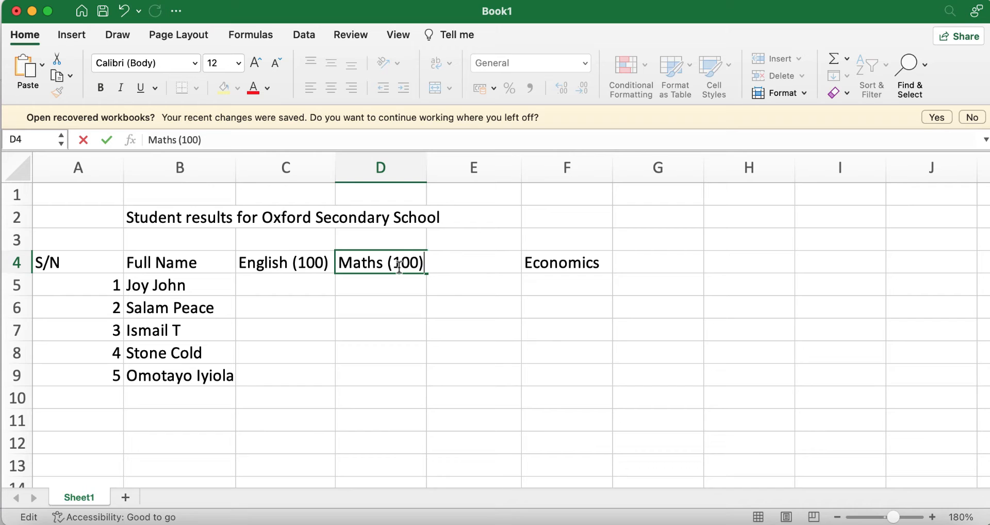
left_click(528, 350)
left_click_drag(427, 167, 429, 166)
Rename to 'Government (100)' and 'Economics (100)', autofit columns E and F, and narrow column A
left_click_drag(524, 167, 529, 167)
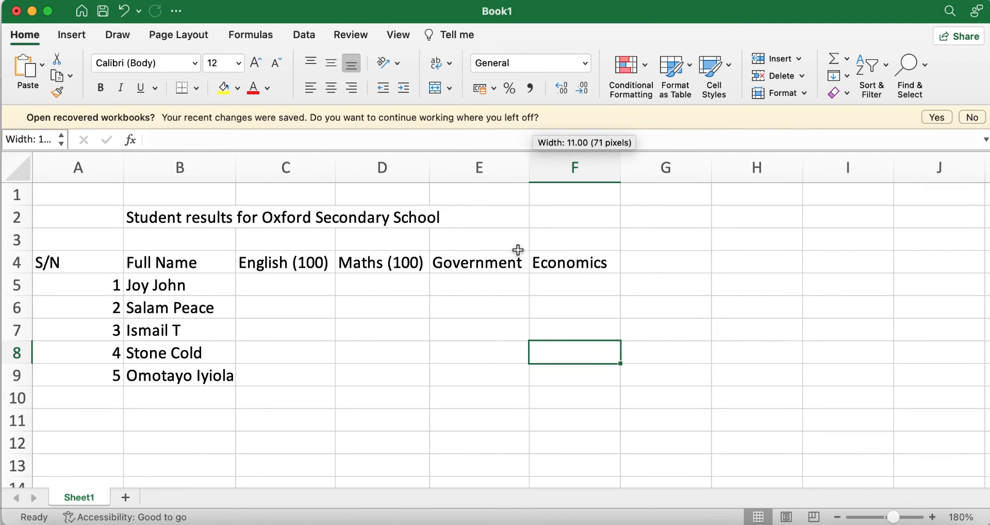
left_click(518, 262)
double_click(518, 262)
type("(100)")
left_click(553, 324)
double_click(528, 166)
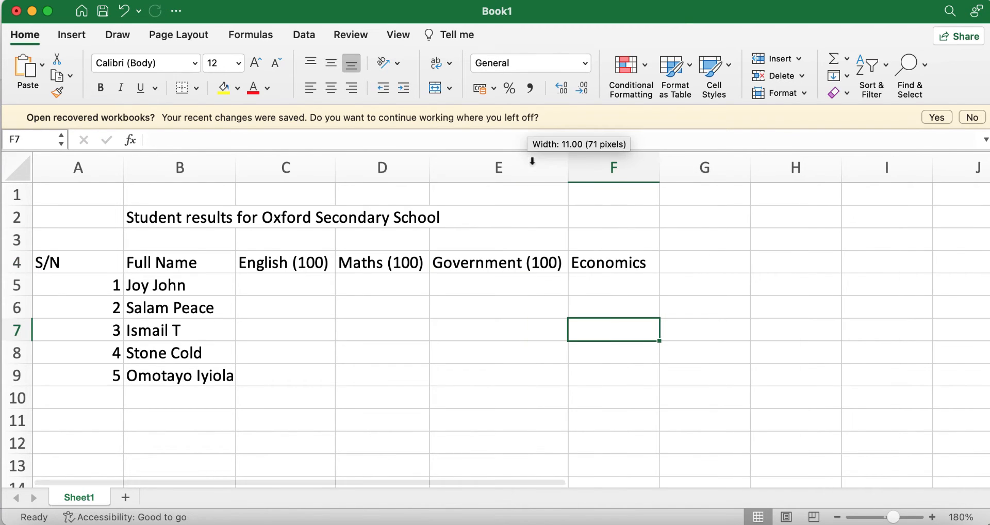
double_click(653, 272)
type("(100")
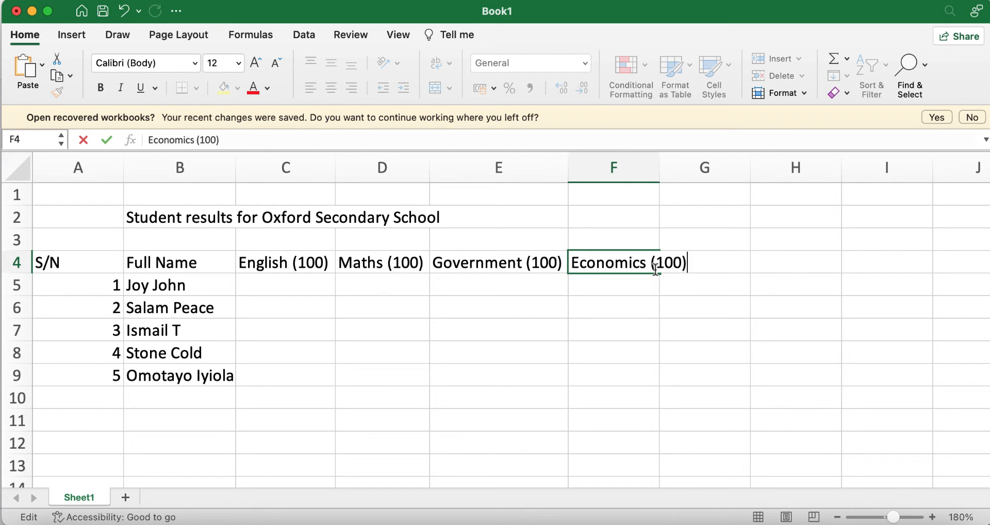
type(")")
left_click(681, 356)
double_click(659, 166)
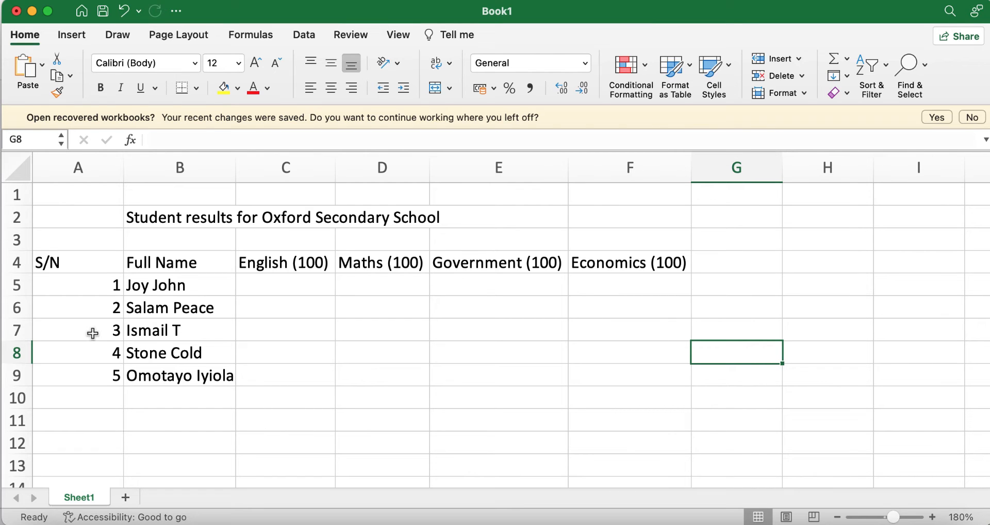
left_click_drag(119, 163, 72, 162)
left_click(328, 398)
left_click(212, 284)
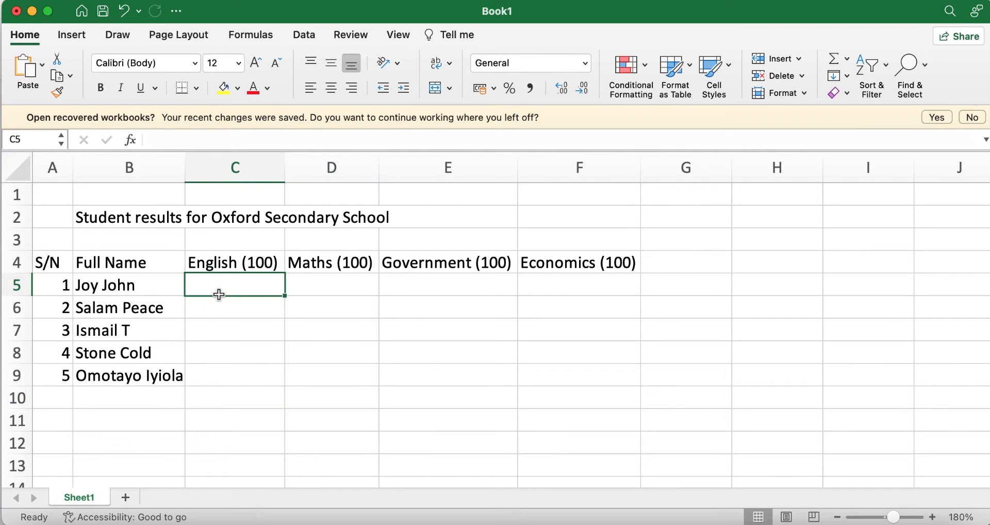
Type the English scores 45, 67, 31, 87 and 65 into C5:C9
type("45")
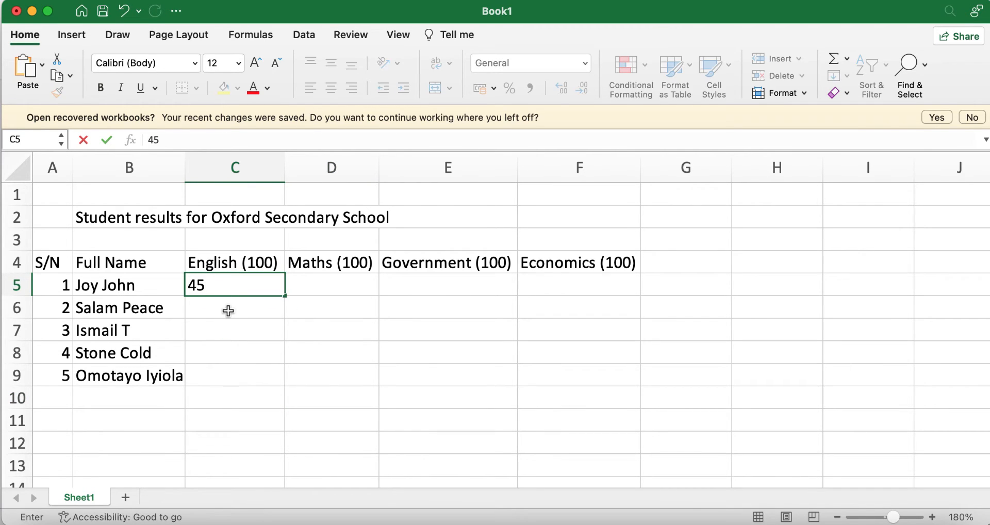
left_click(229, 310)
type("67")
key("Return")
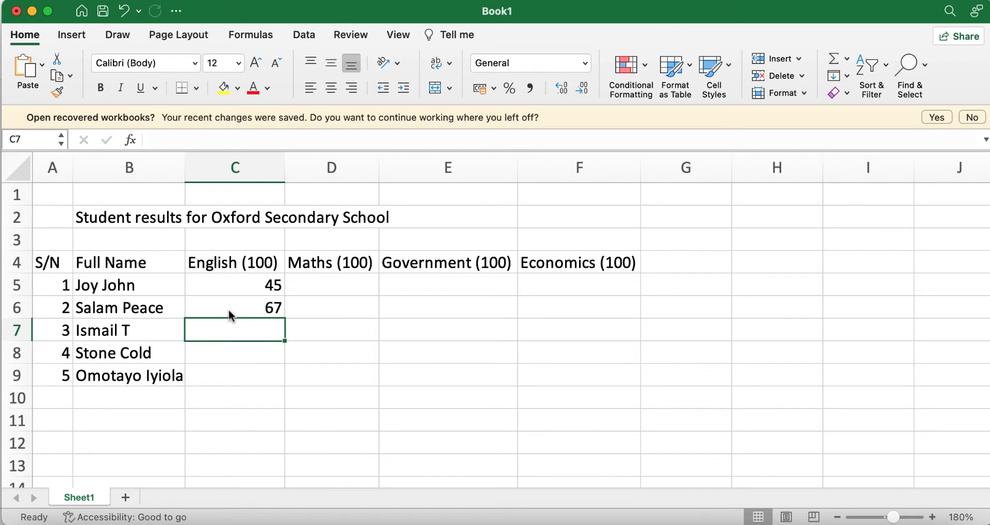
type("31")
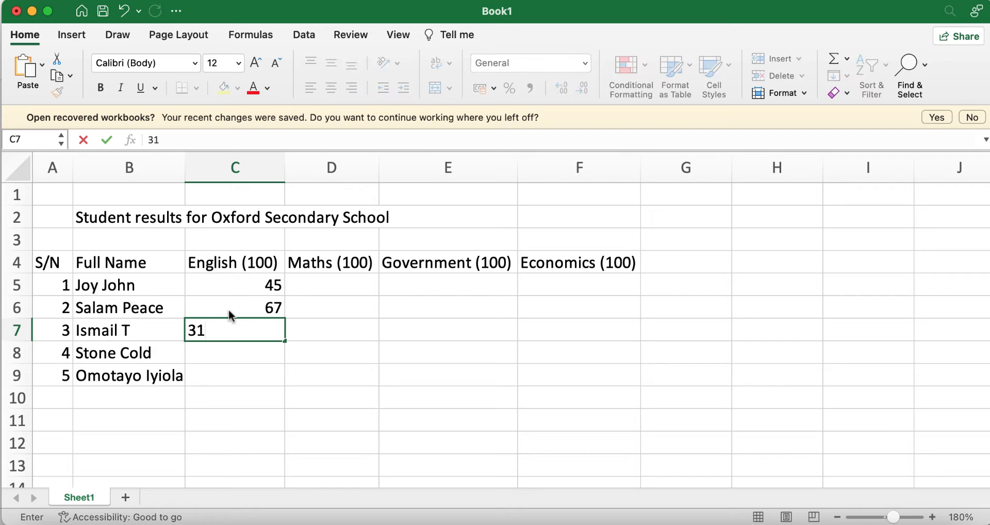
key("Return")
type("87")
key("Return")
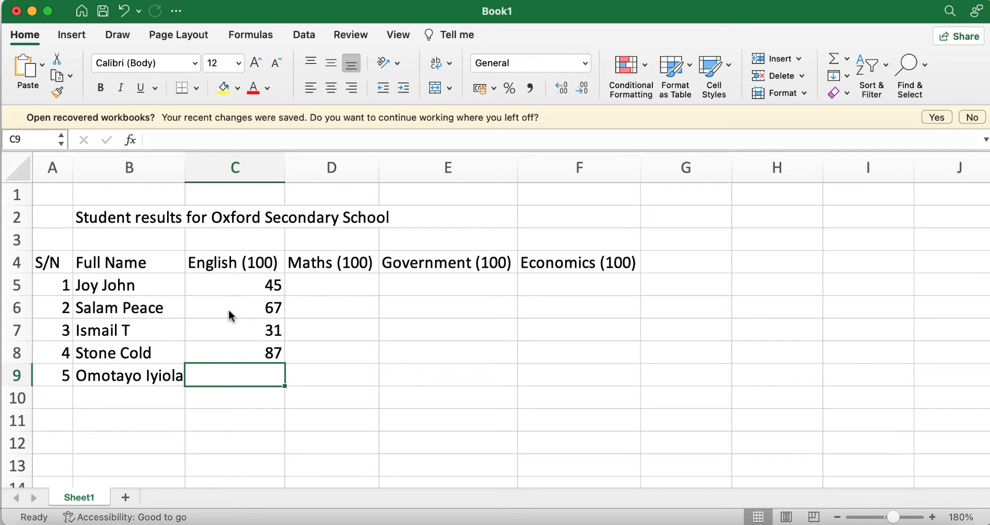
type("65")
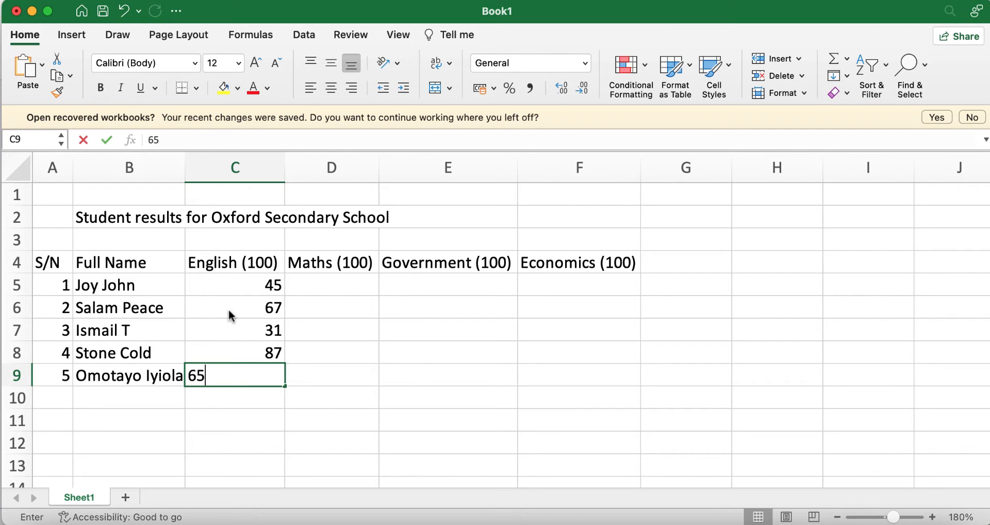
left_click(321, 289)
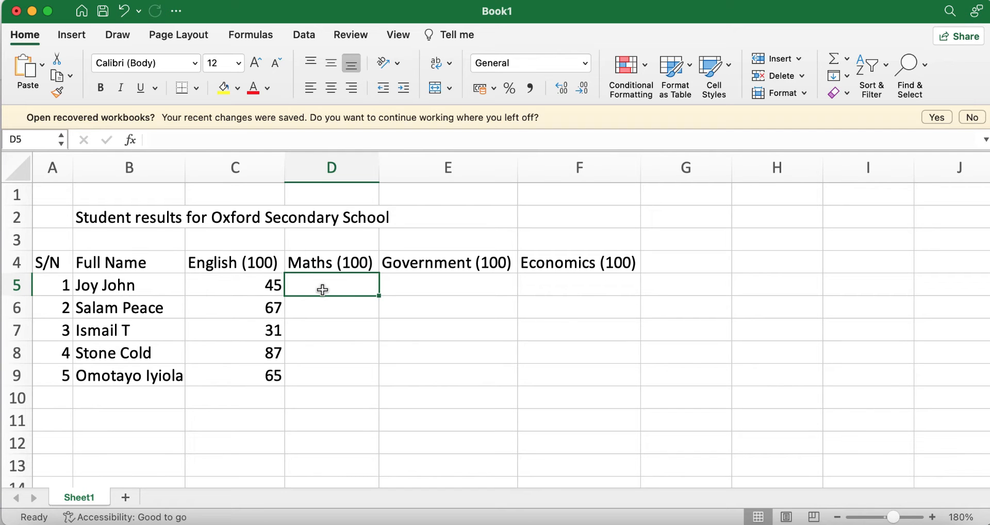
Enter the Maths marks 49, 55, 82, 75 and 45 in D5:D9
type("49")
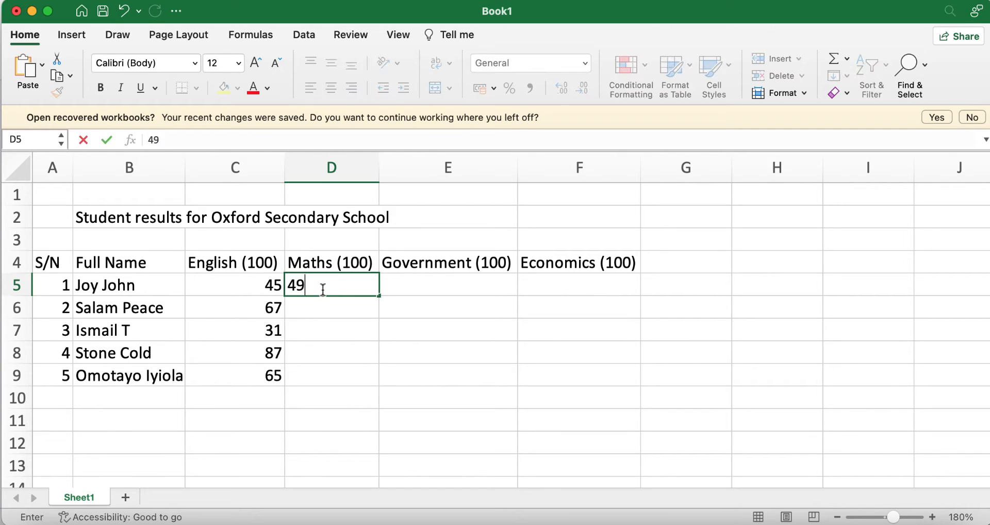
key("Return")
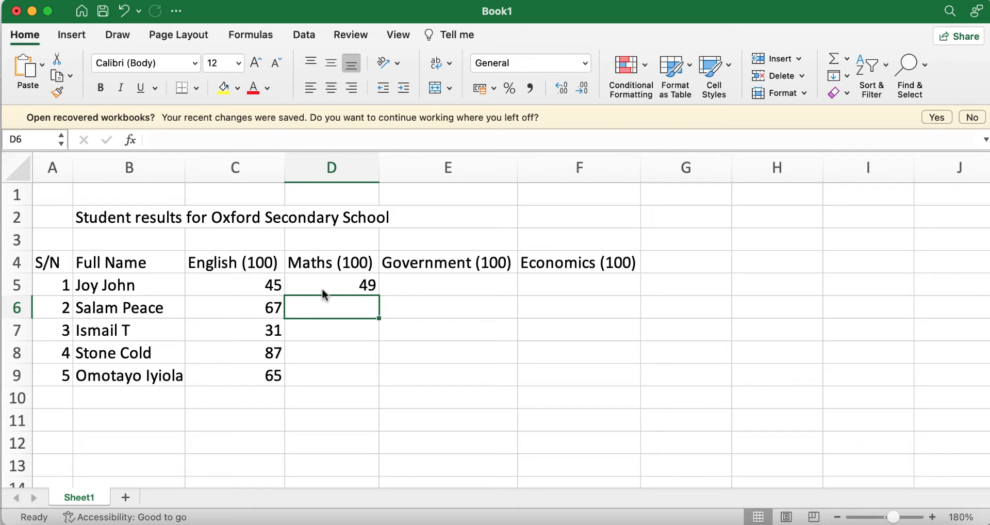
type("55")
key("Return")
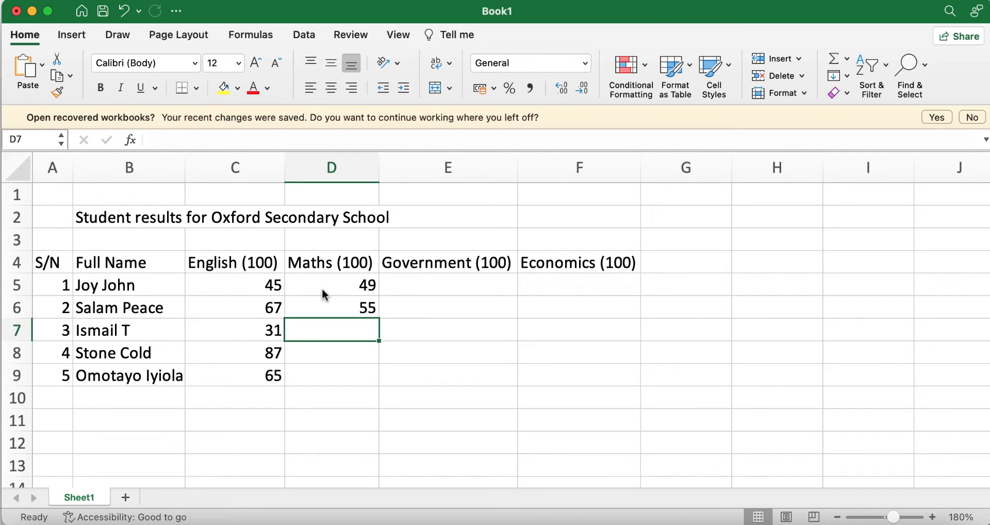
type("82")
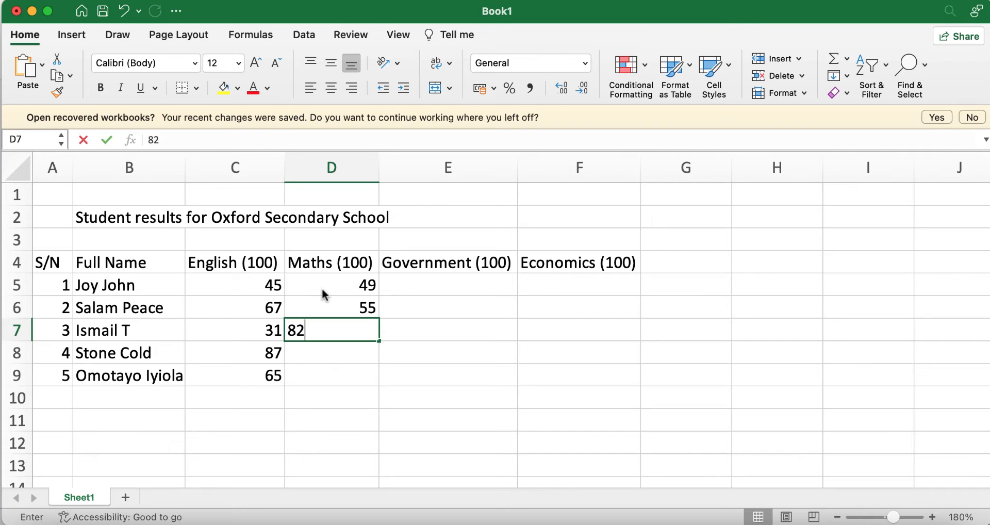
key("Return")
type("75")
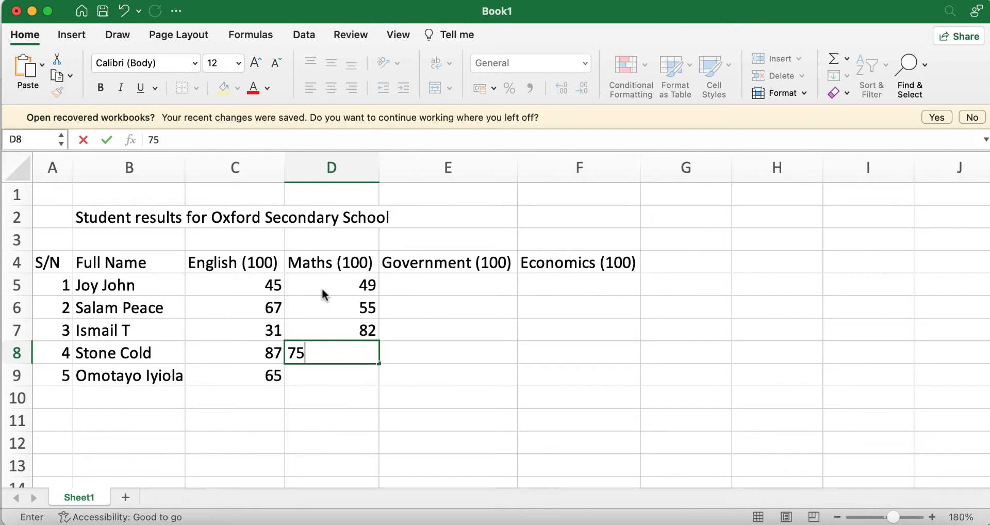
key("Return")
type("45")
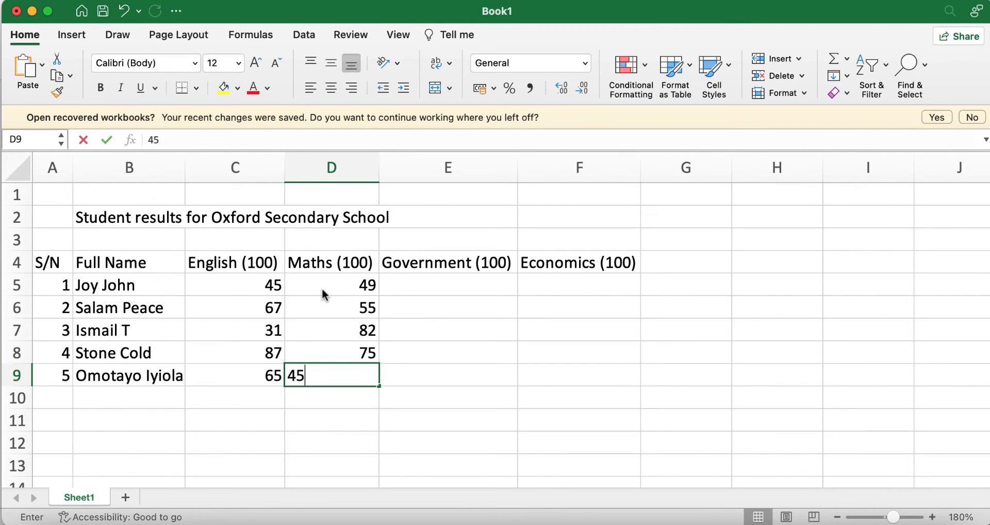
key("Tab")
key("Up")
key("Up")
key("Up")
key("Up")
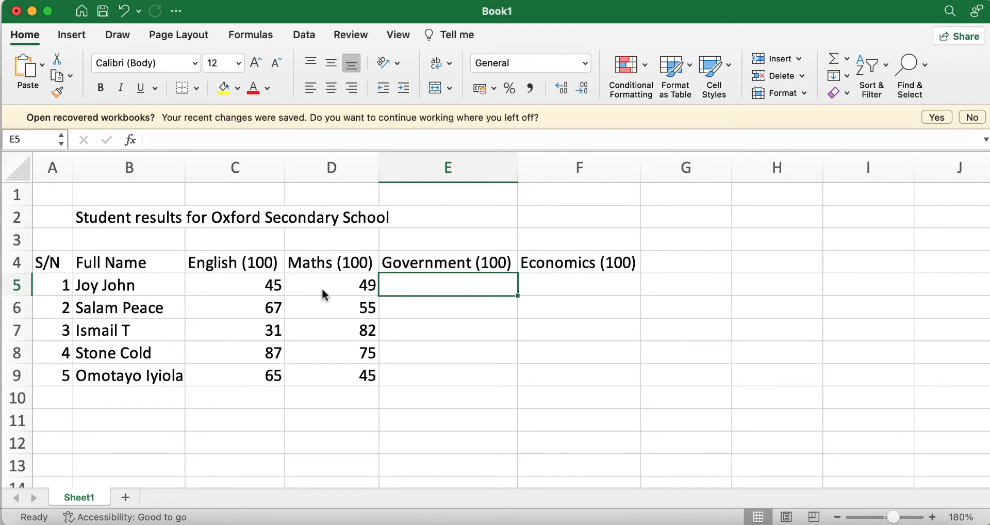
Enter the Government marks 34, 45, 55, 65 and 69 in E5:E9
type("34")
key("Return")
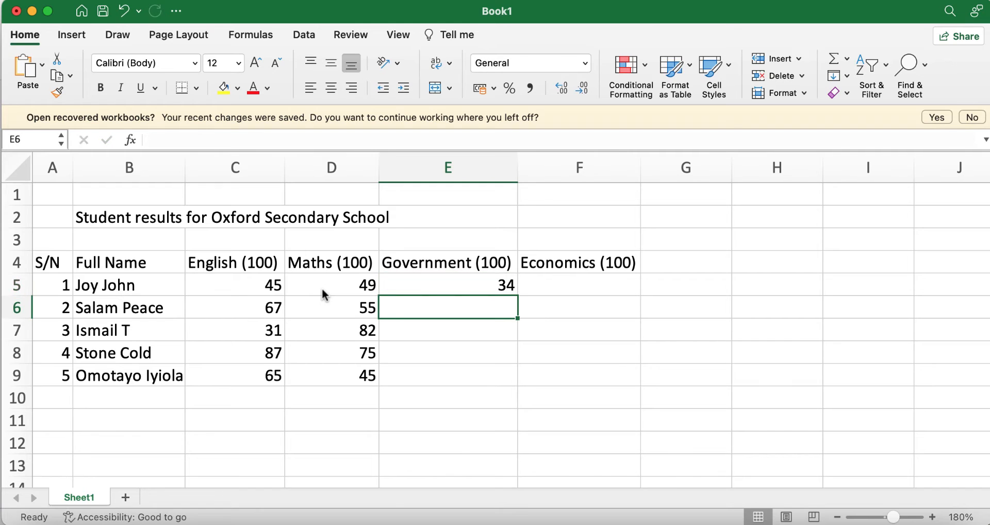
type("45")
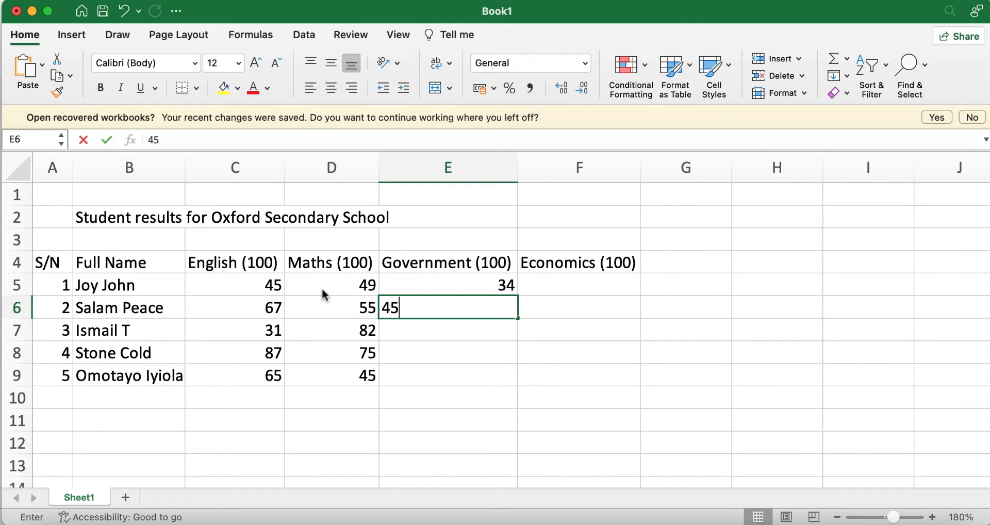
key("Return")
type("55")
key("Return")
type("65")
key("Return")
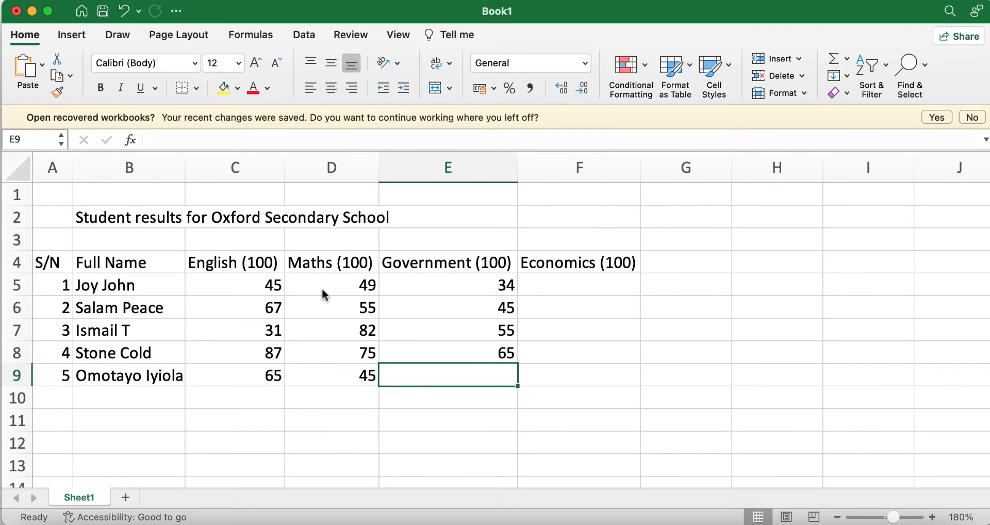
type("69")
key("Tab")
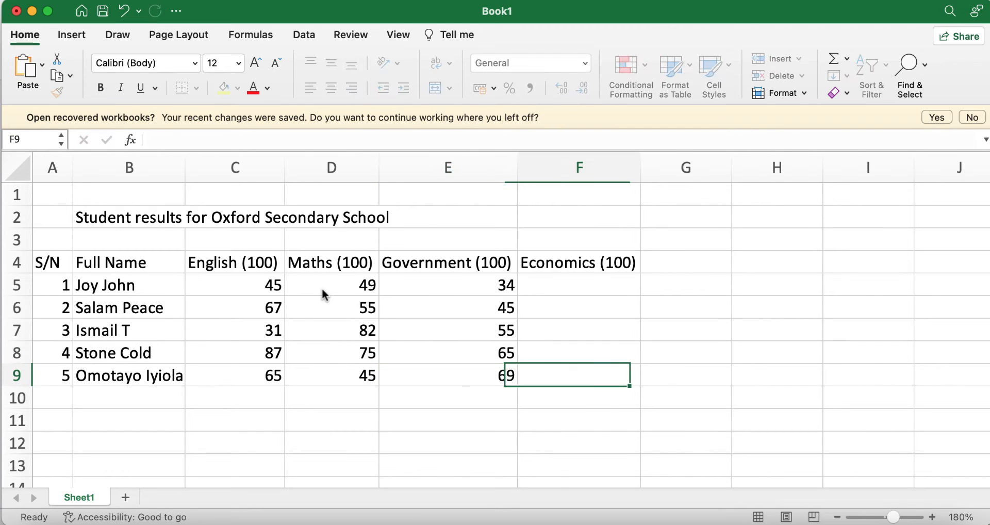
key("Up")
key("Up")
key("Up")
key("Up")
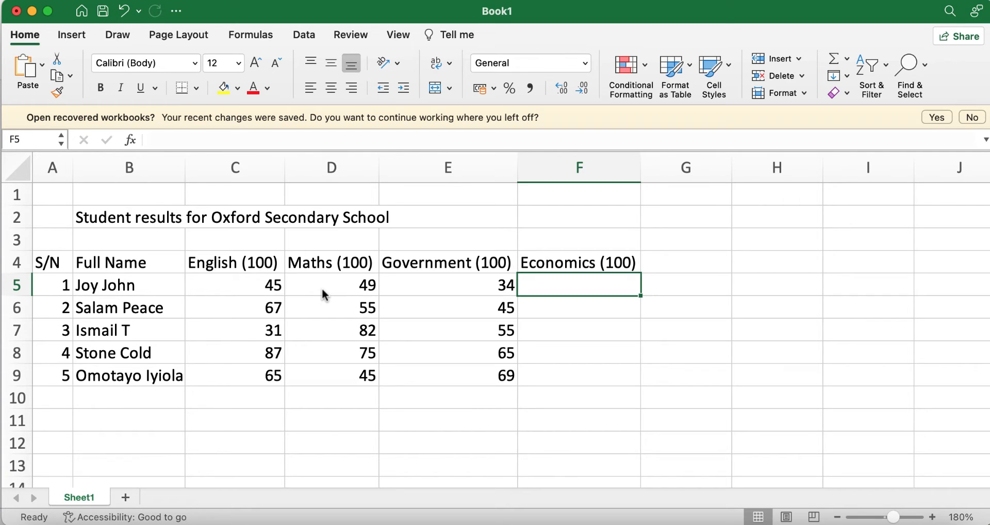
Enter the Economics marks 65, 65, 35, 89 and 45 in F5:F9
type("65")
key("Return")
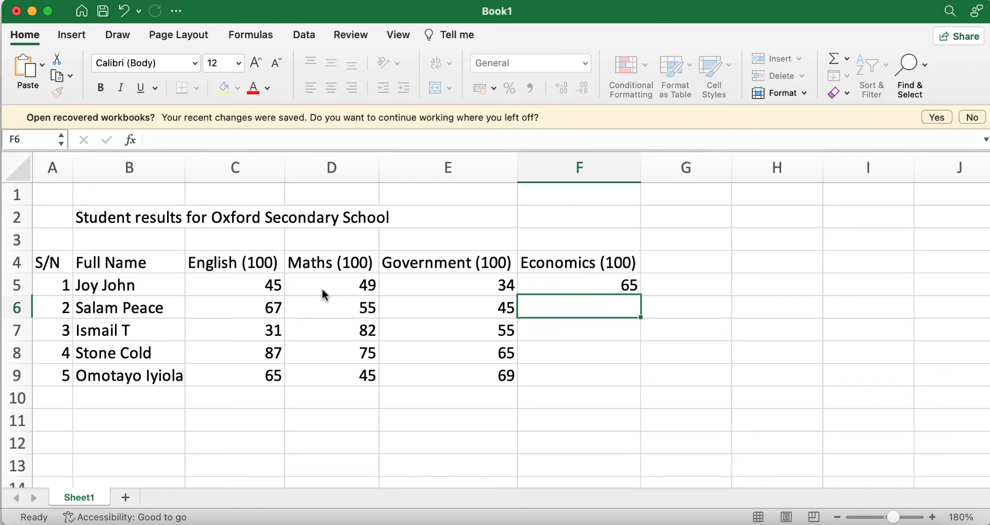
type("65")
key("Return")
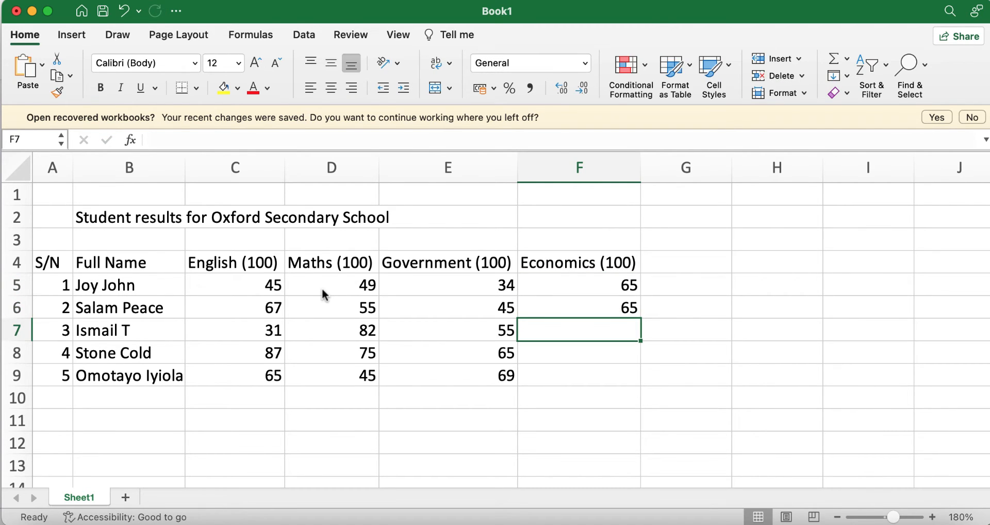
type("35")
key("Return")
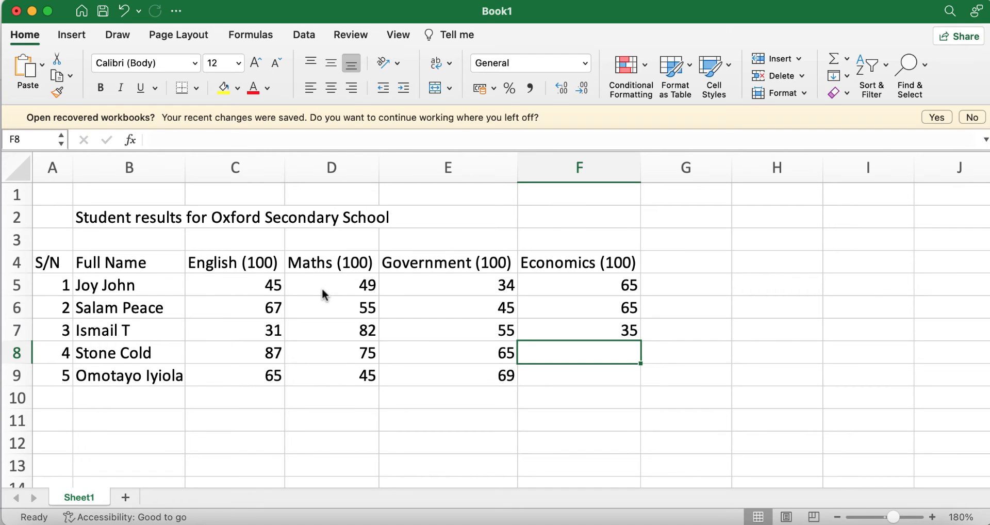
type("89")
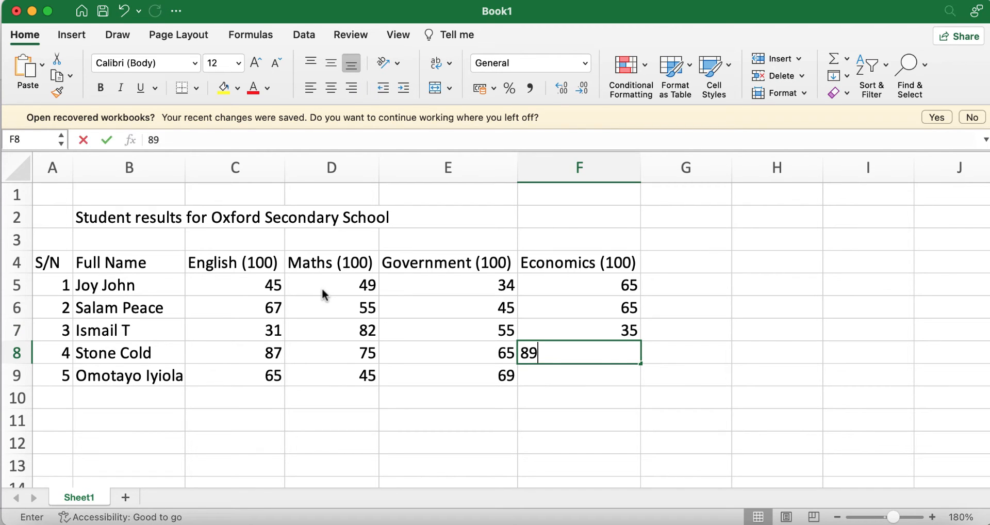
key("Return")
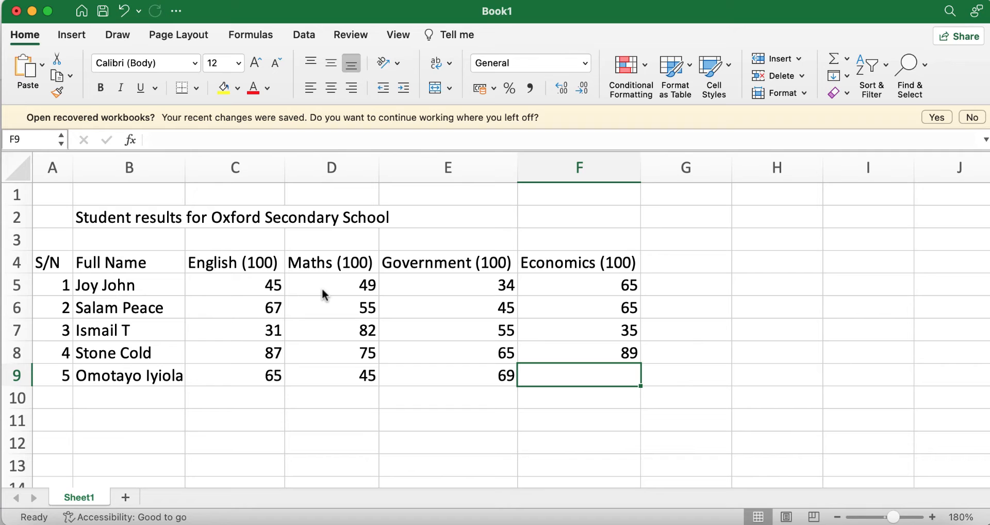
type("45")
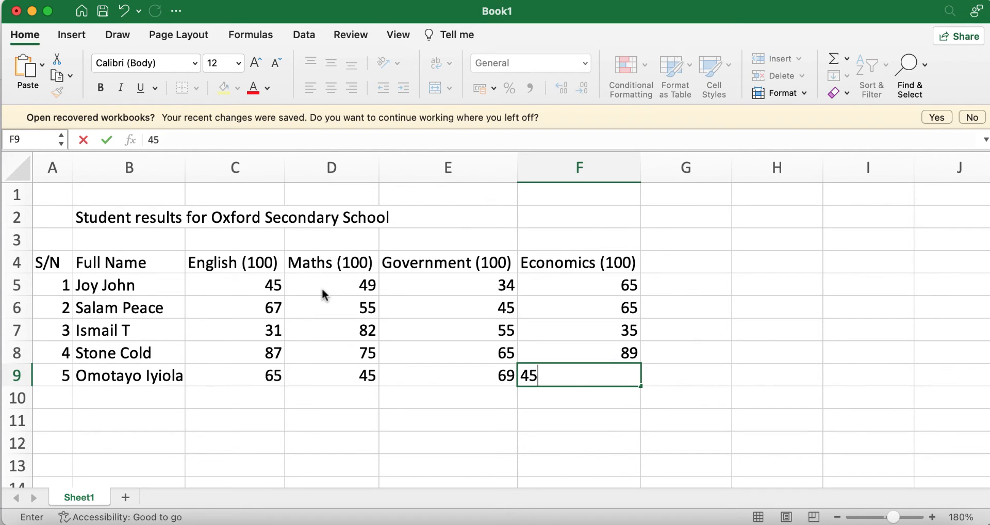
key("Tab")
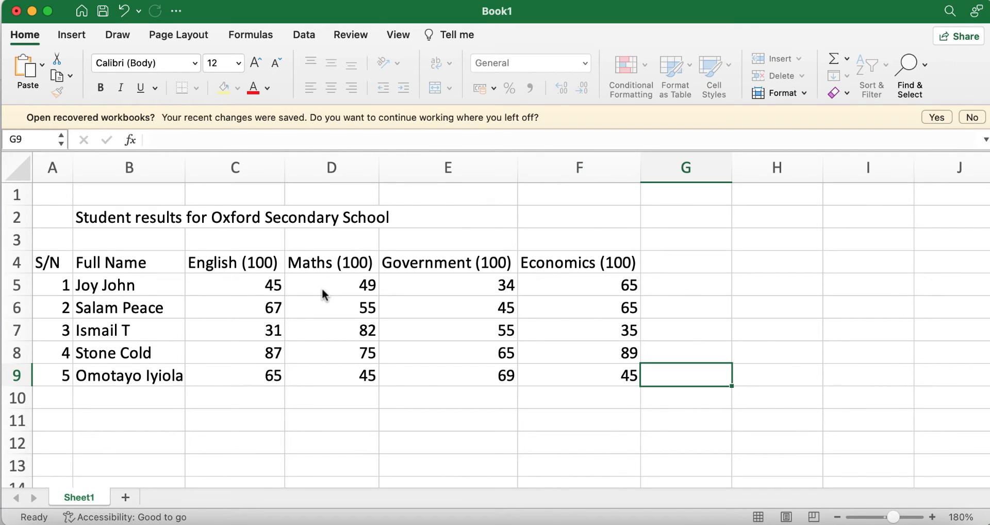
left_click(687, 447)
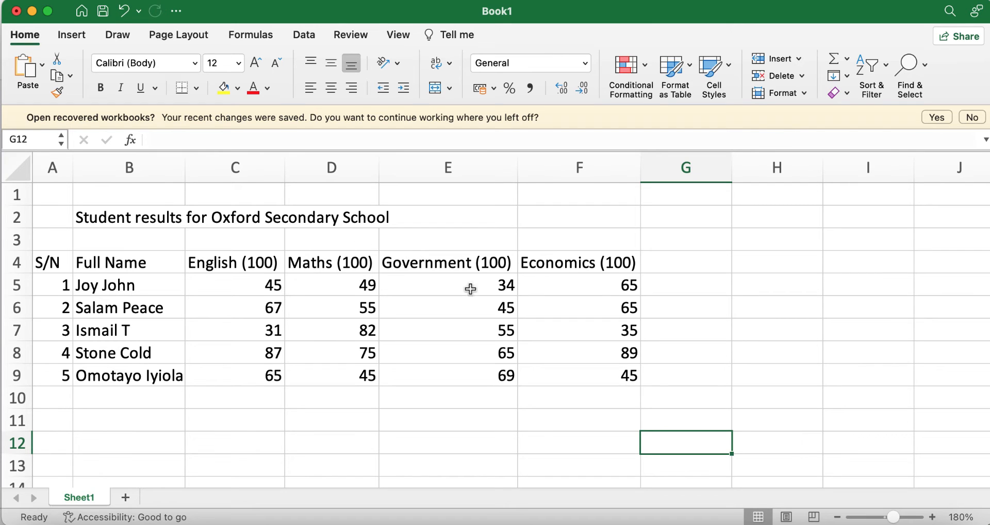
Enter the heading 'SUM (400)' in cell G4
left_click(658, 264)
type("SUM")
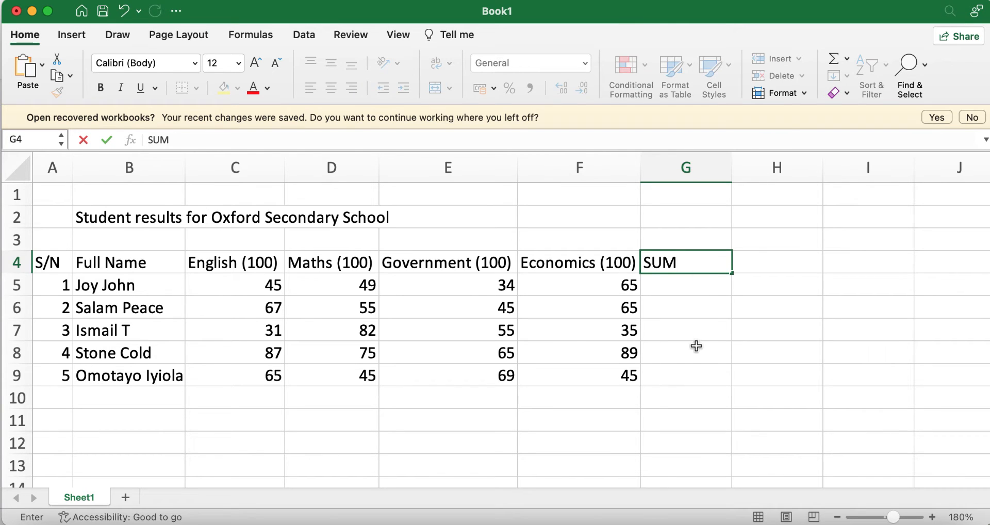
left_click(701, 353)
double_click(695, 262)
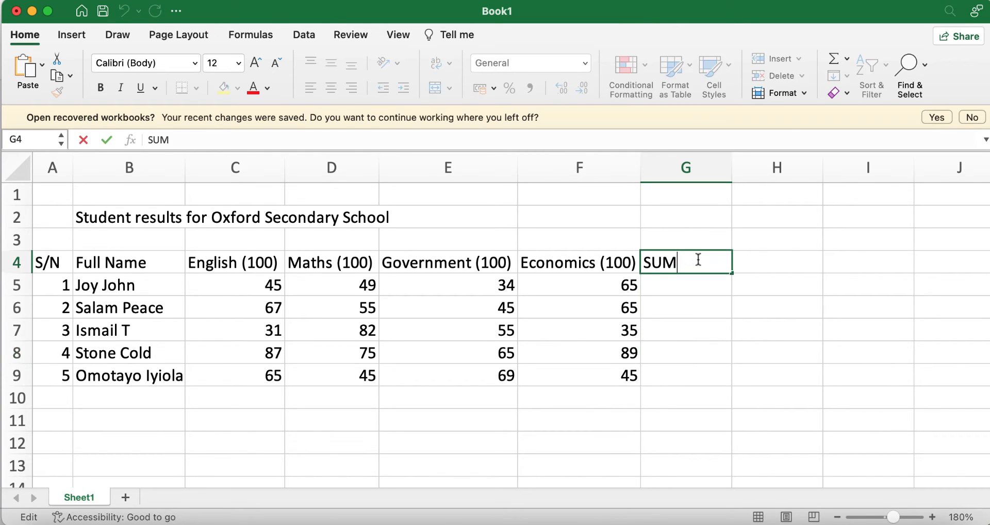
type("(400")
left_click(702, 358)
Select the first student's marks and total cell, C5:G5
left_click(676, 286)
left_click_drag(217, 288, 672, 292)
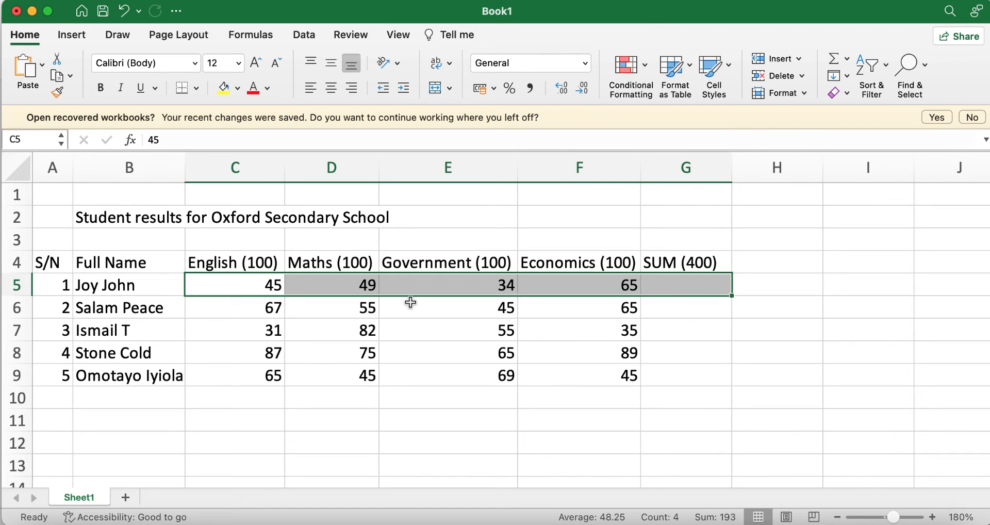
left_click(658, 374)
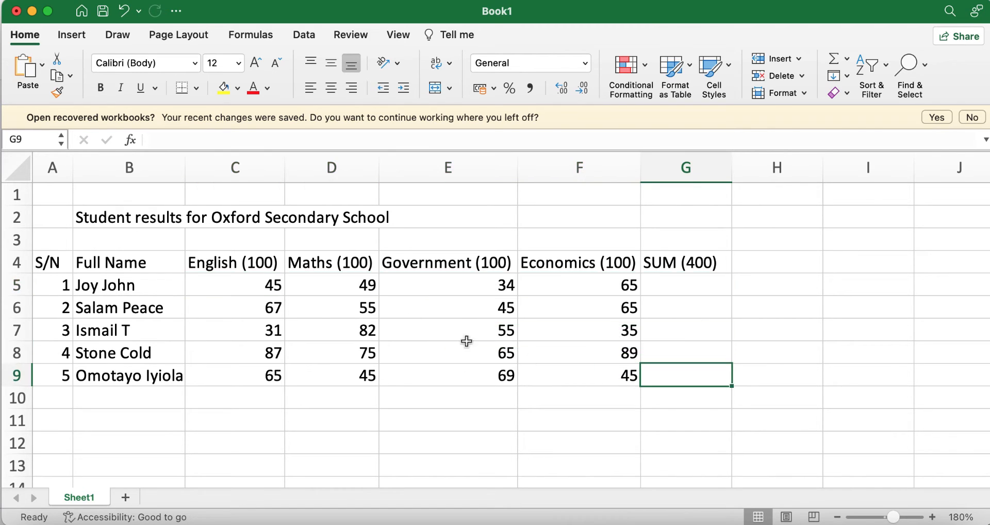
left_click(218, 286)
left_click_drag(218, 286, 697, 290)
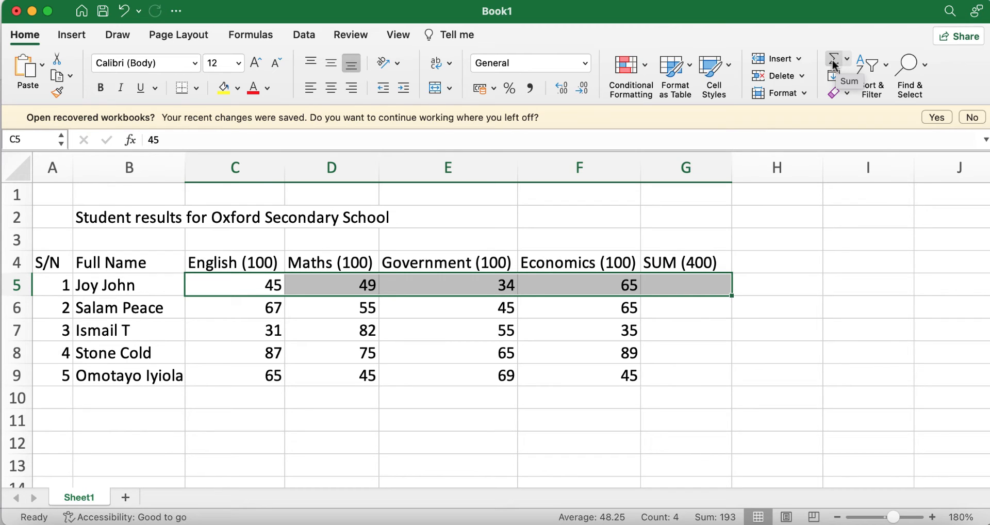
left_click(26, 34)
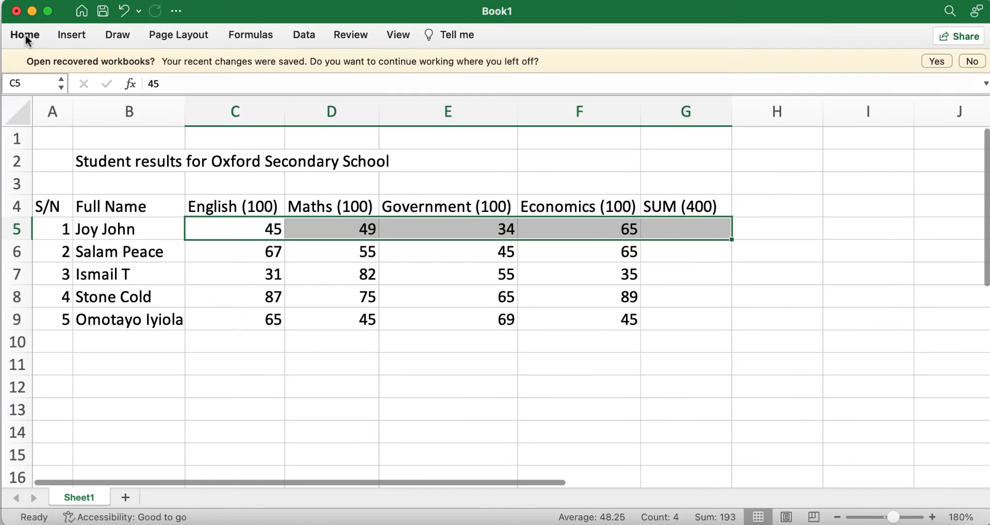
left_click(26, 35)
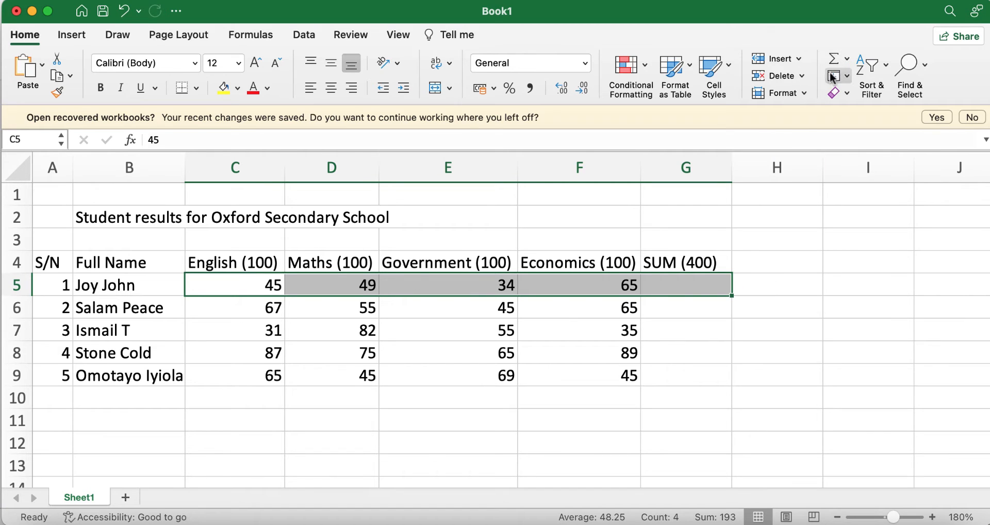
left_click(832, 61)
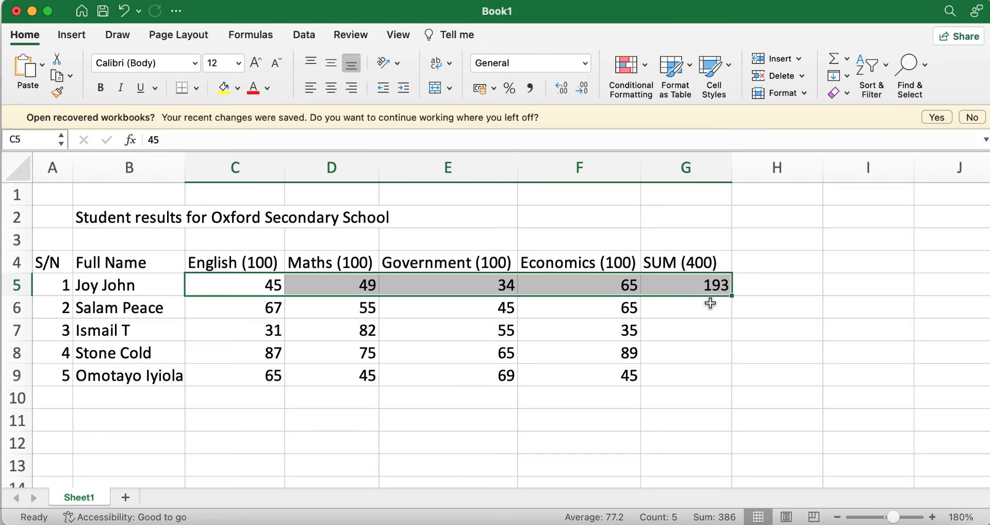
left_click(691, 307)
left_click_drag(212, 311, 676, 305)
left_click(833, 58)
left_click(661, 338)
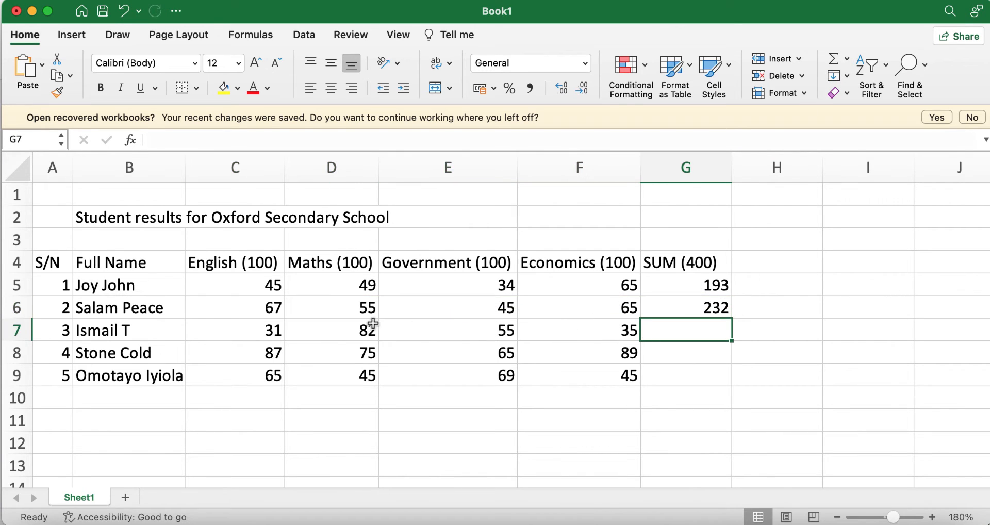
left_click_drag(254, 338, 686, 323)
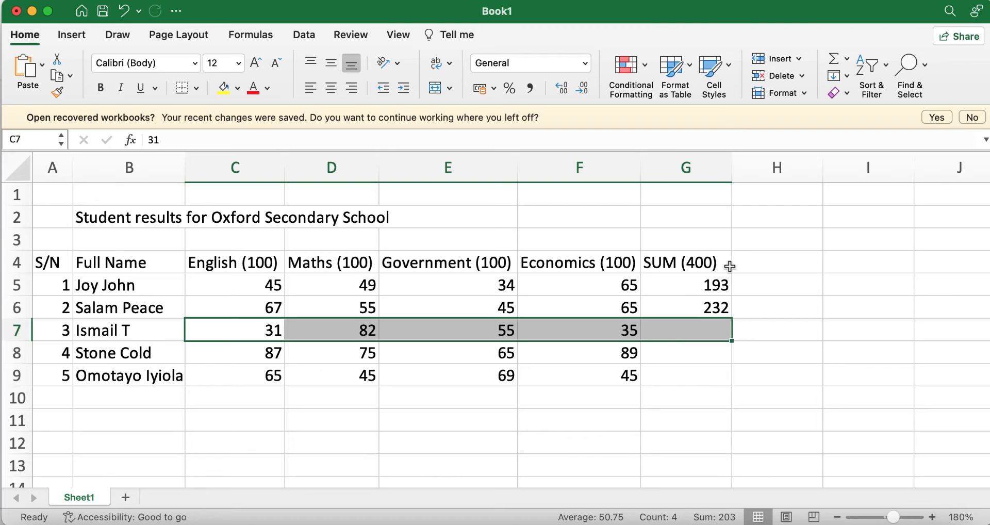
left_click(833, 58)
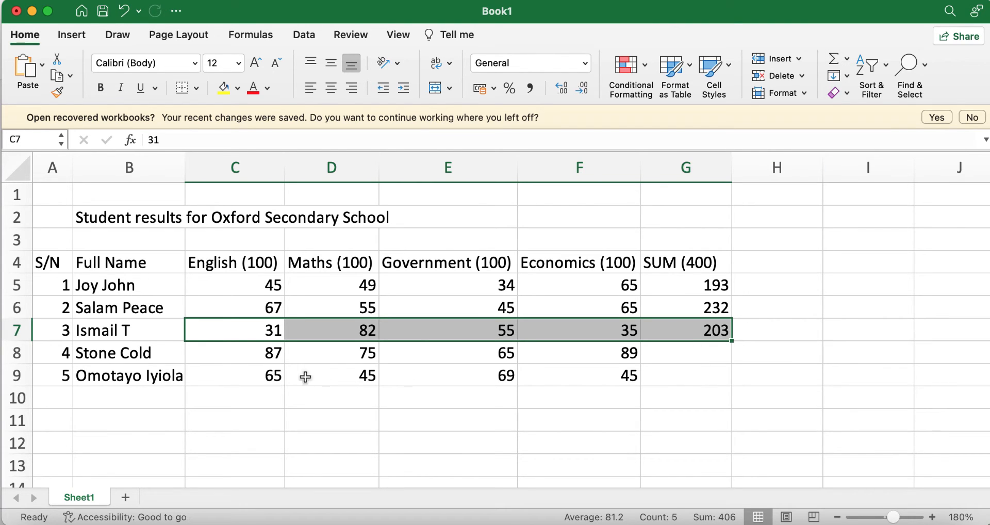
left_click_drag(237, 353, 692, 345)
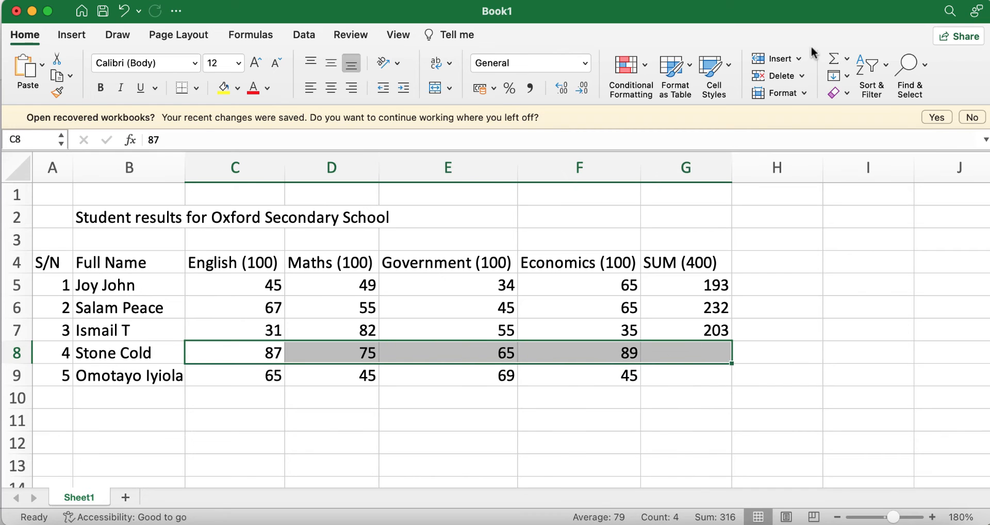
left_click(833, 59)
left_click_drag(232, 375, 695, 375)
left_click(832, 58)
left_click(774, 356)
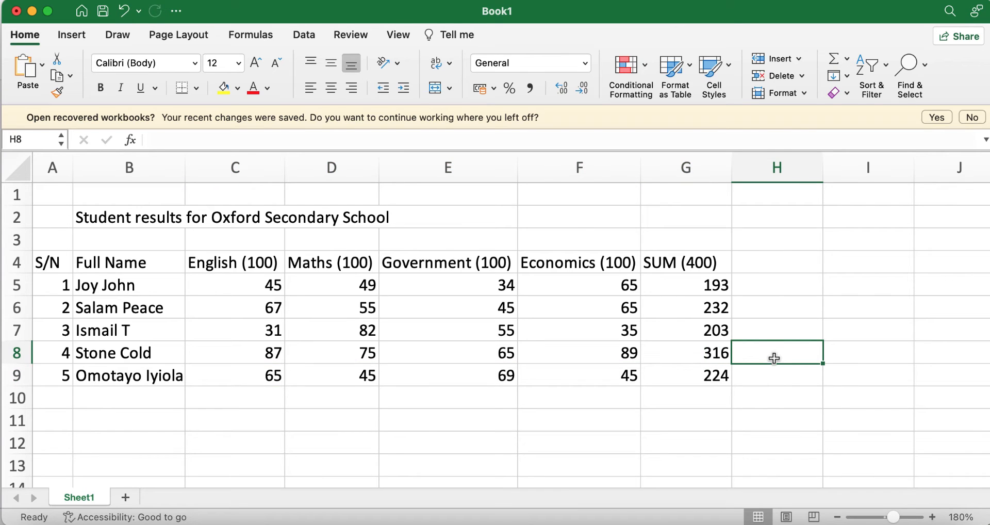
left_click_drag(682, 283, 695, 370)
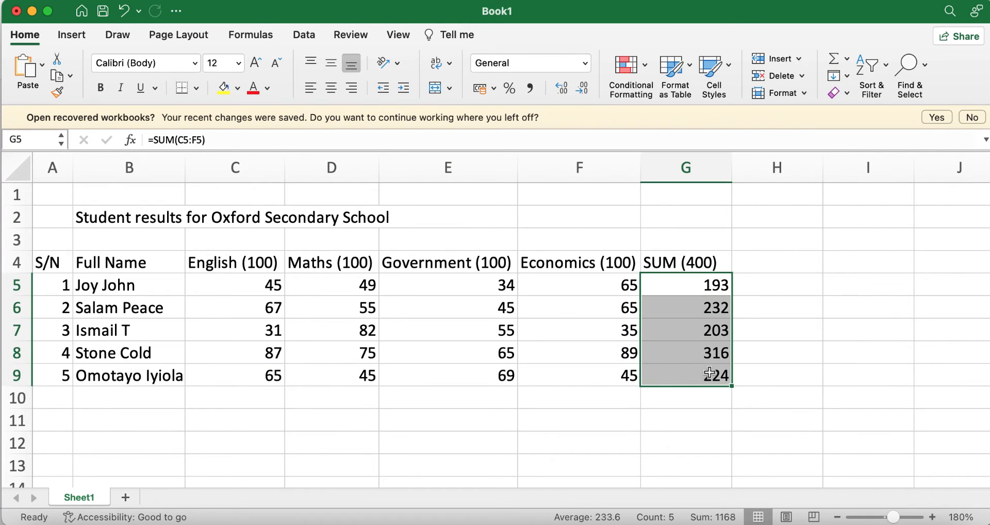
key("Delete")
left_click(775, 400)
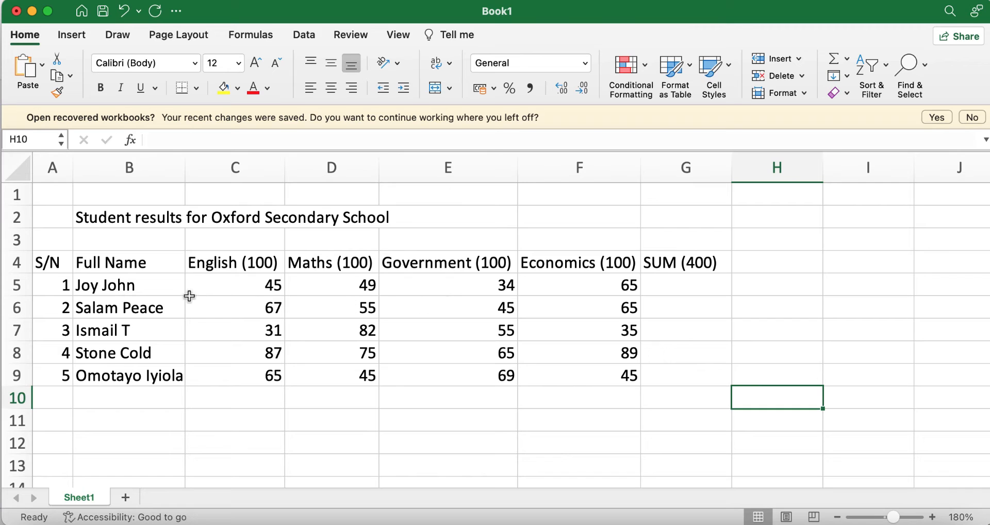
AutoSum the first student's marks into G5, then undo the mistaken fill down to row 9
left_click_drag(220, 286, 699, 284)
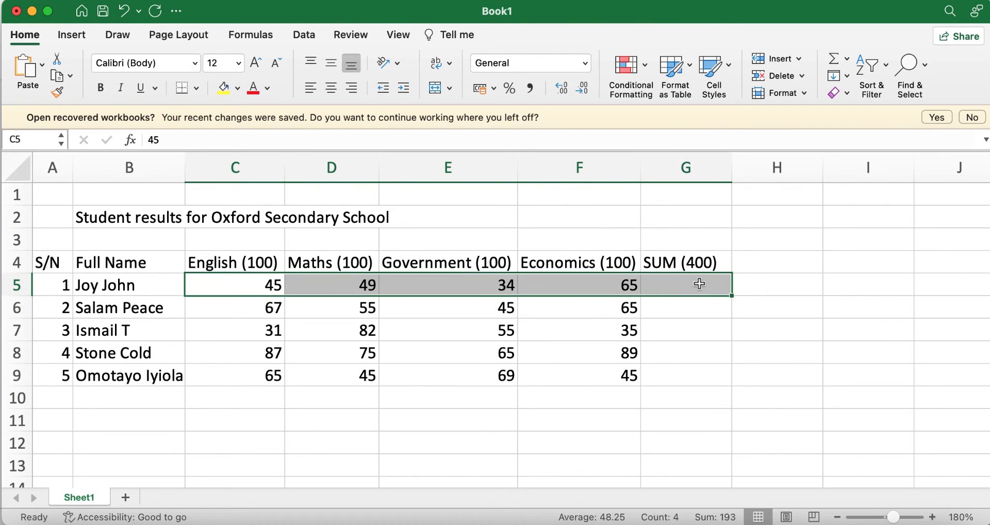
left_click(831, 58)
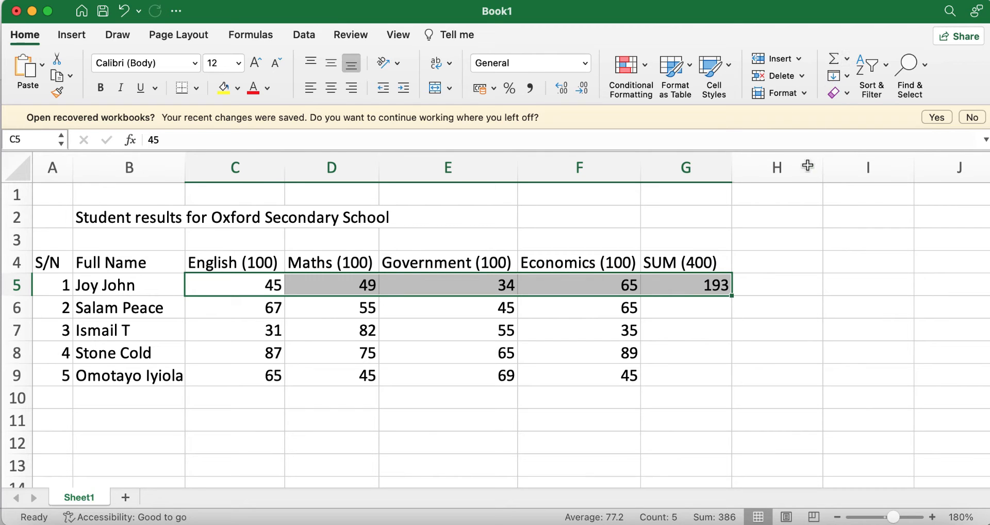
left_click_drag(733, 298, 729, 382)
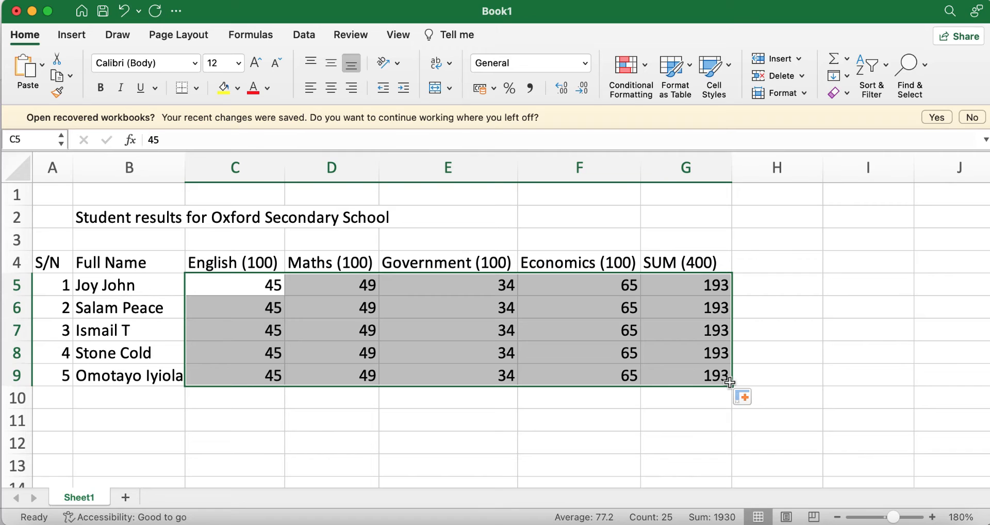
key("super+z")
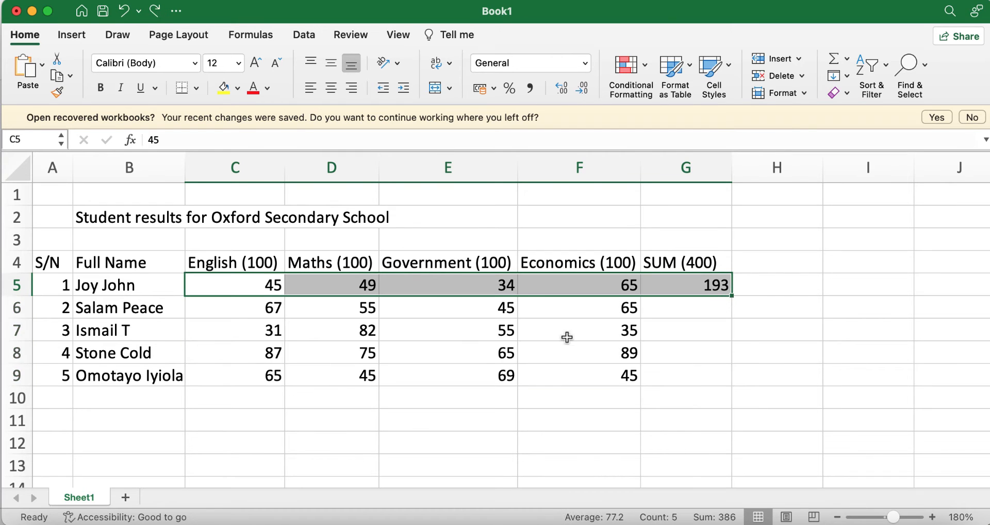
Select C6:G6 and AutoSum the second student's marks into G6
left_click(312, 316)
left_click_drag(205, 308, 730, 384)
left_click(831, 57)
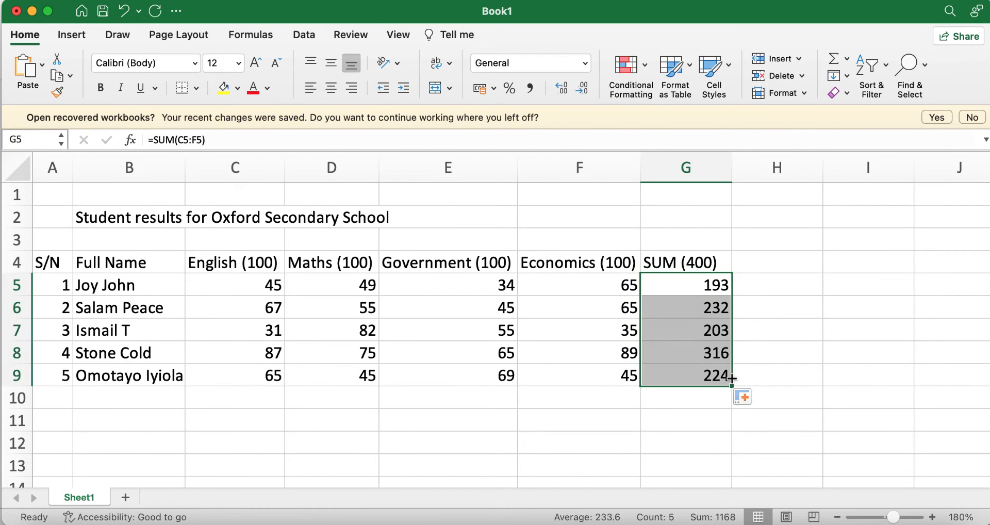
left_click(558, 367)
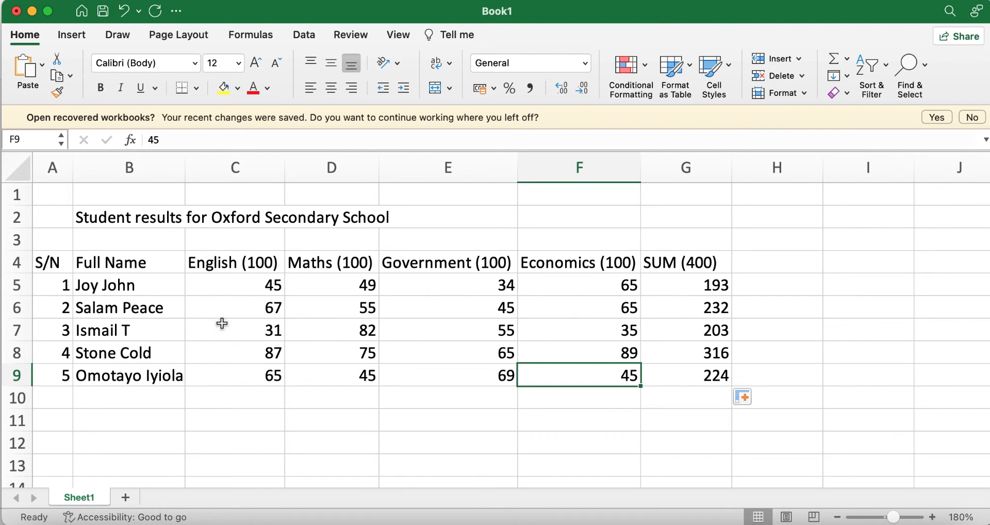
Check the SUM formulas in G5, G6 and G8: totals 193, 232, 203, 316 and 224
left_click_drag(208, 291, 705, 291)
left_click_drag(240, 315, 711, 315)
left_click(686, 352)
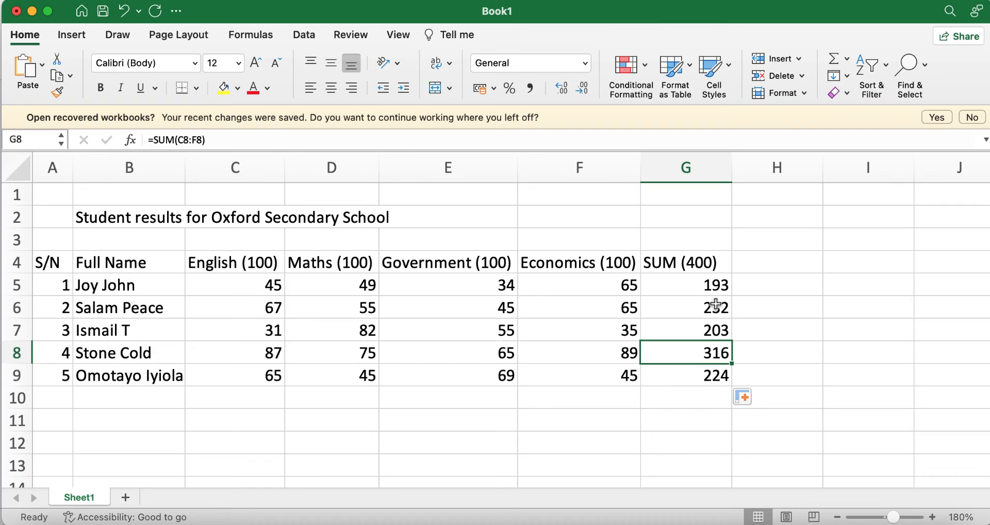
left_click_drag(714, 283, 712, 307)
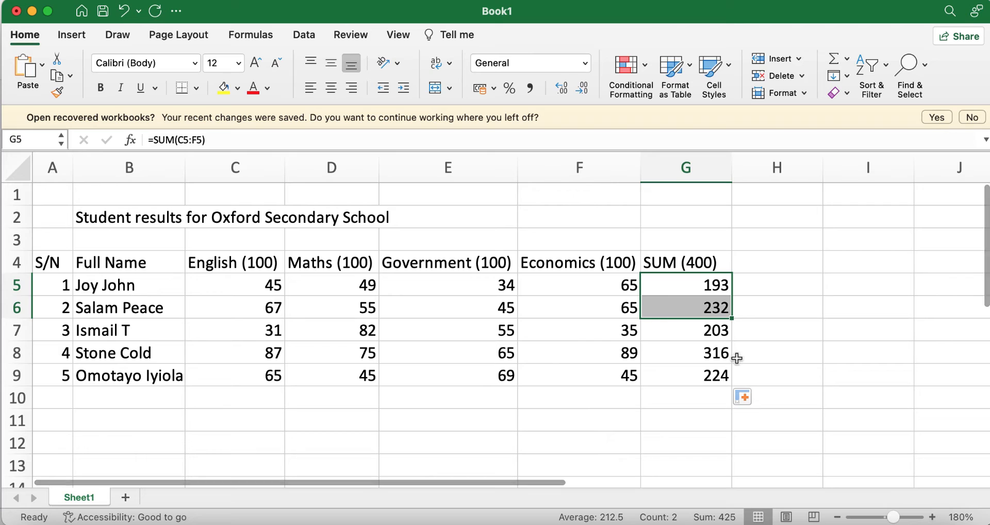
left_click(776, 347)
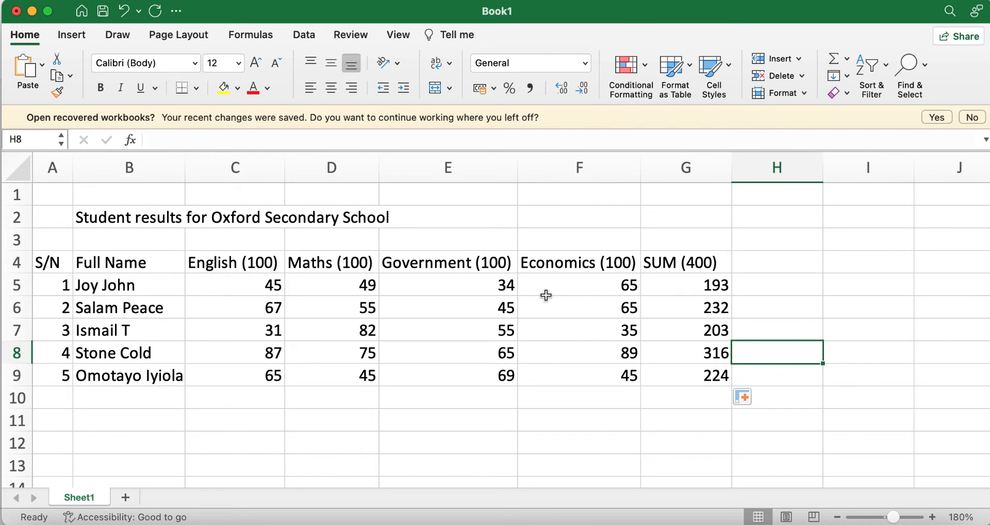
left_click(699, 287)
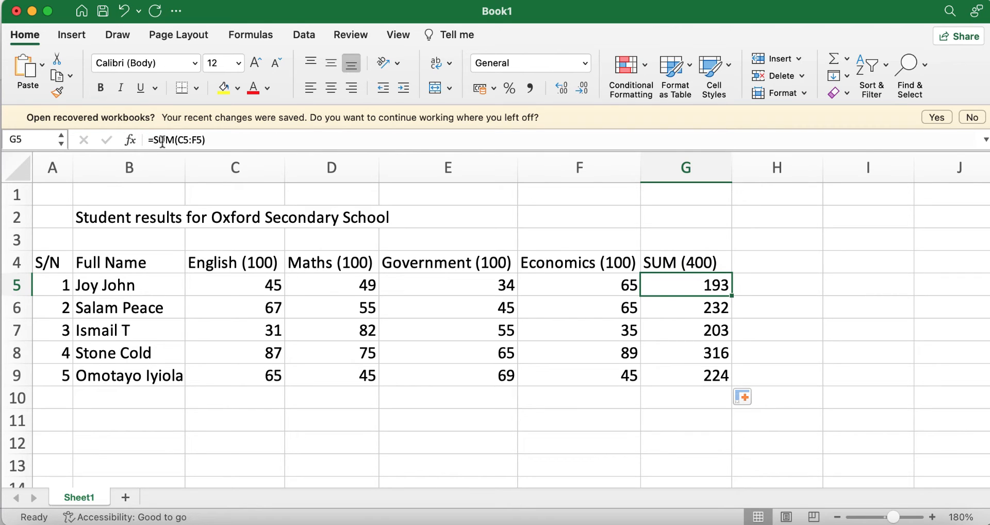
Highlight the C5 reference in G5's SUM formula, then cancel the edit and keep the original
left_click_drag(179, 139, 202, 140)
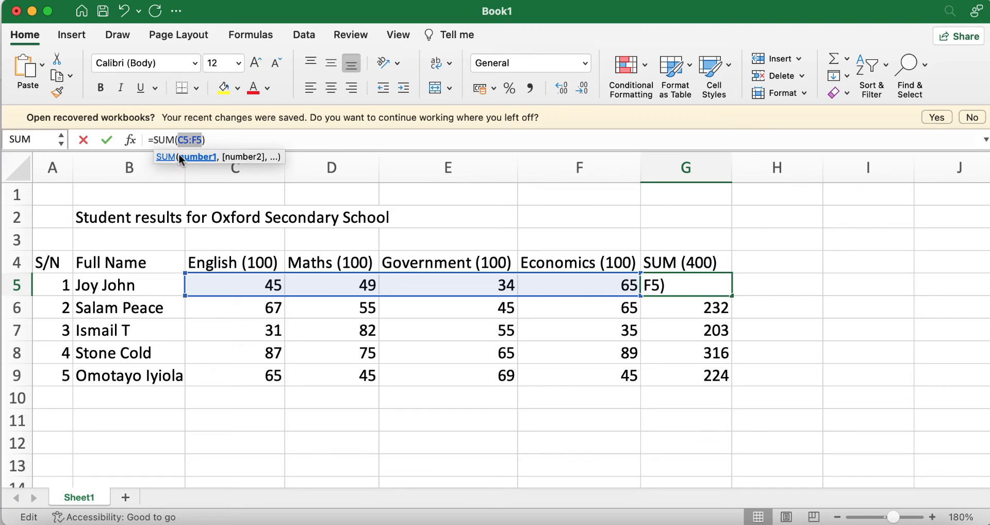
left_click(356, 336)
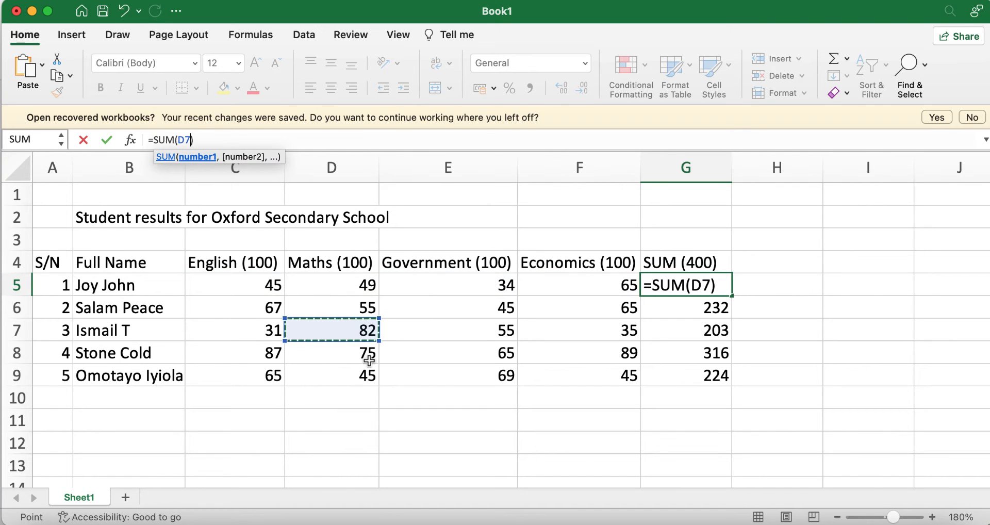
key("Escape")
left_click(685, 304)
left_click(684, 280)
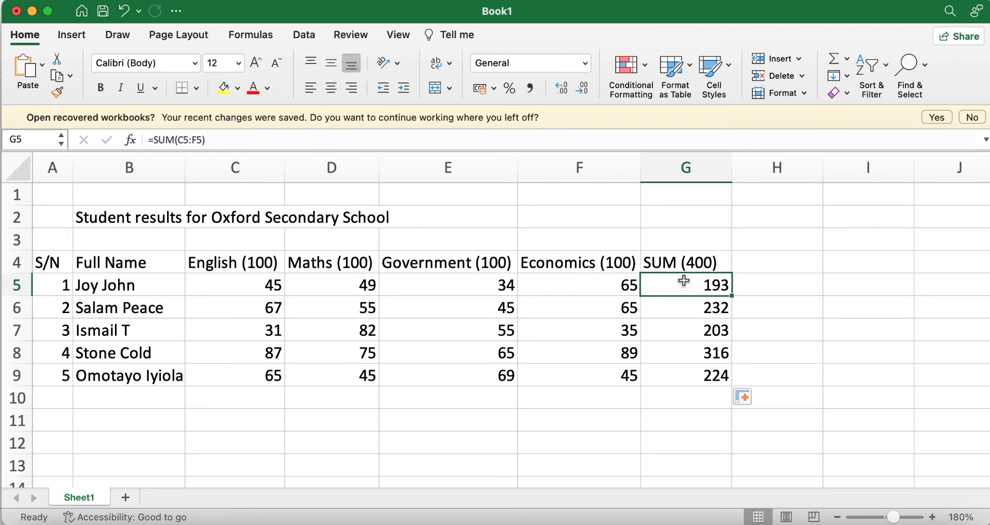
Point out the English, Maths, Government and Economics marks in C5:F5 that =SUM(C5:F5) adds
left_click(210, 286)
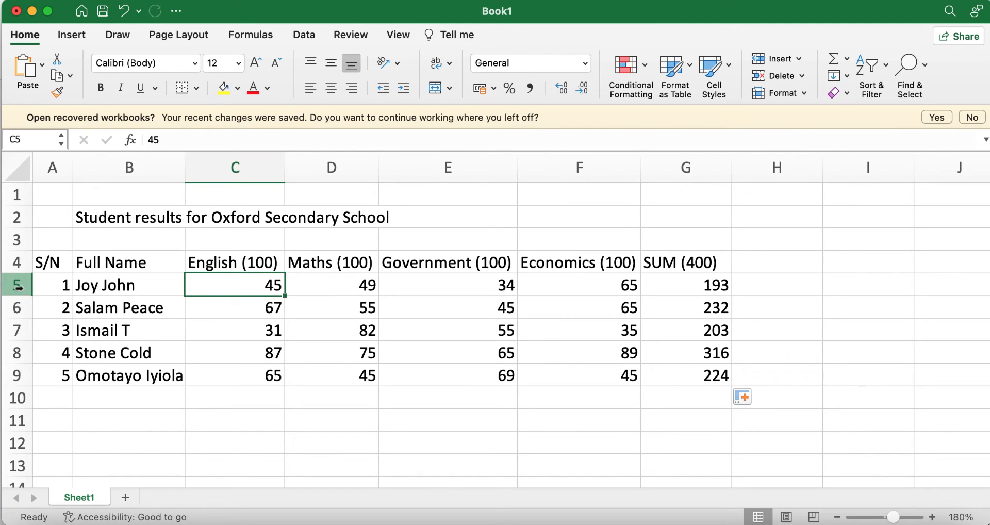
left_click(316, 286)
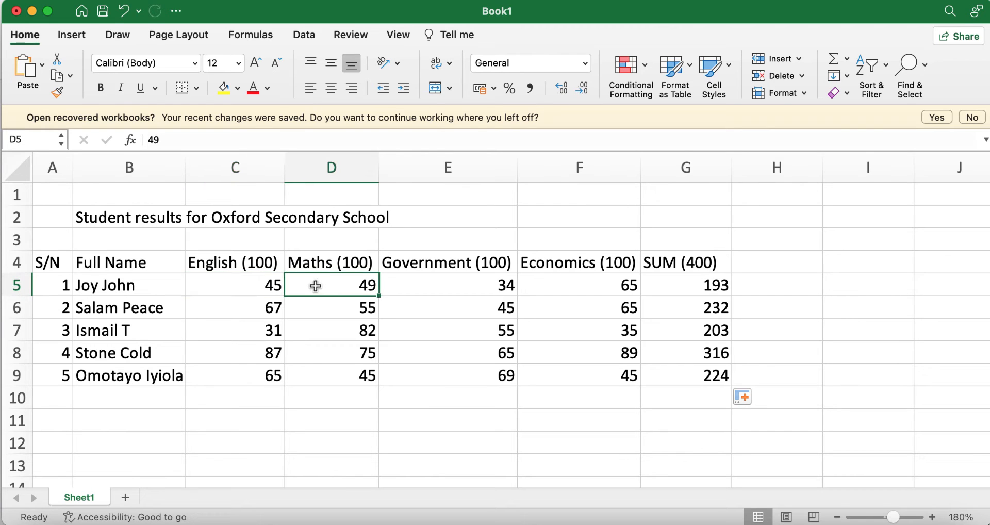
left_click(454, 287)
left_click(591, 285)
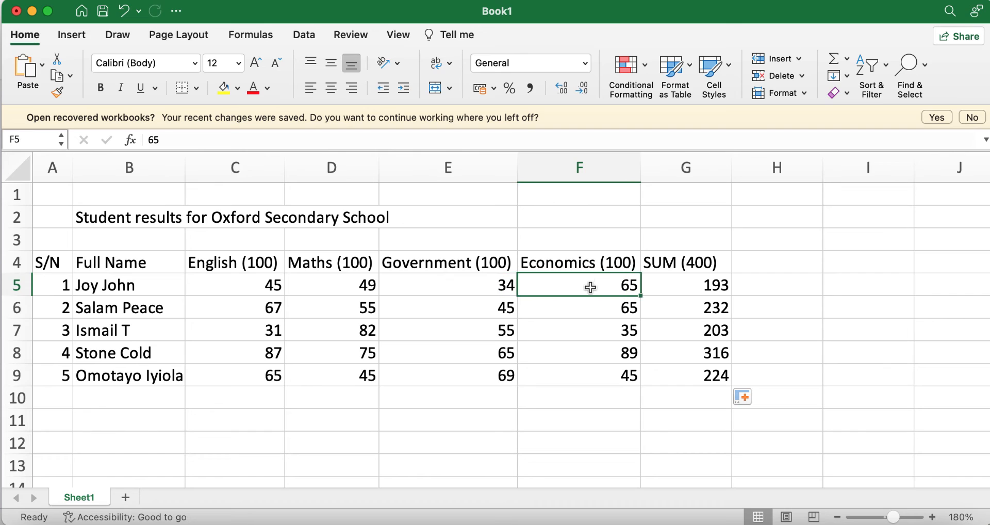
left_click(691, 288)
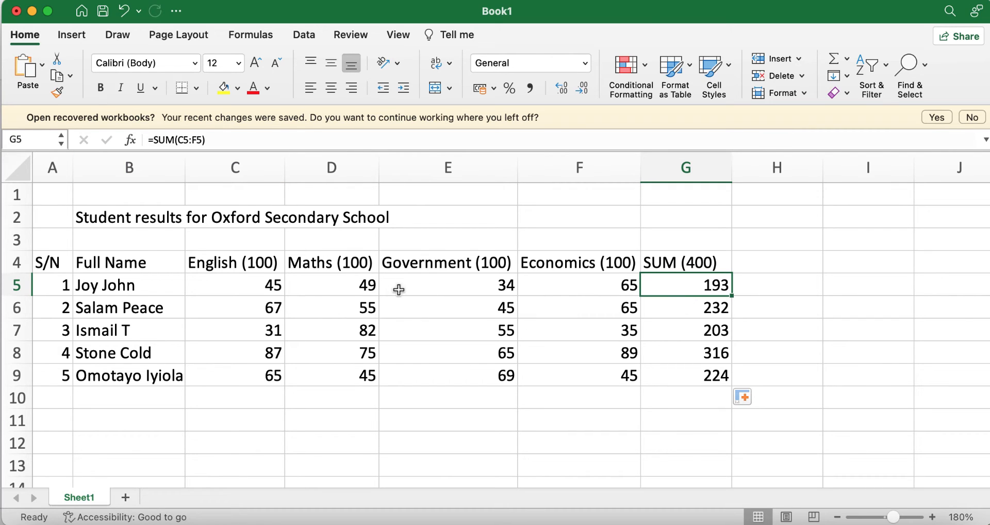
Verify that G9's SUM formula covers the last student's marks
left_click(702, 382)
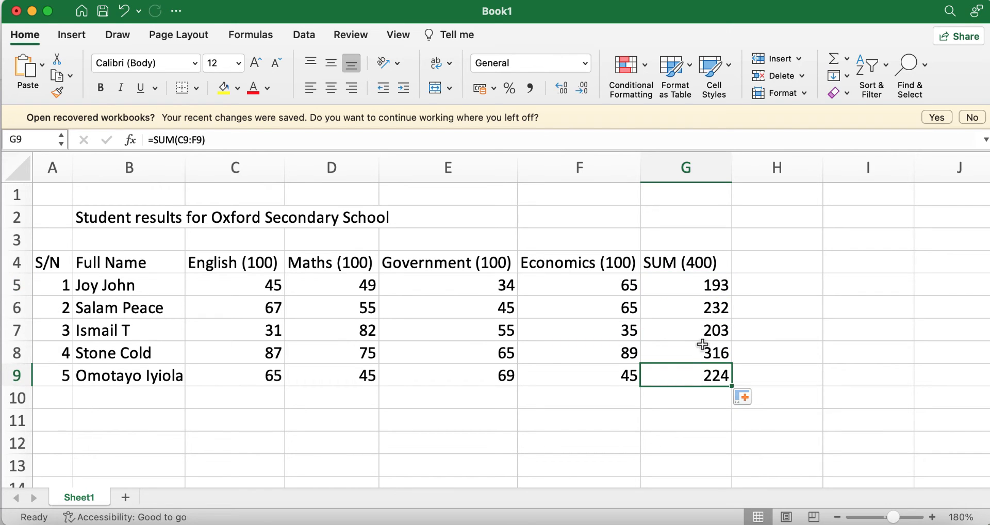
left_click(241, 376)
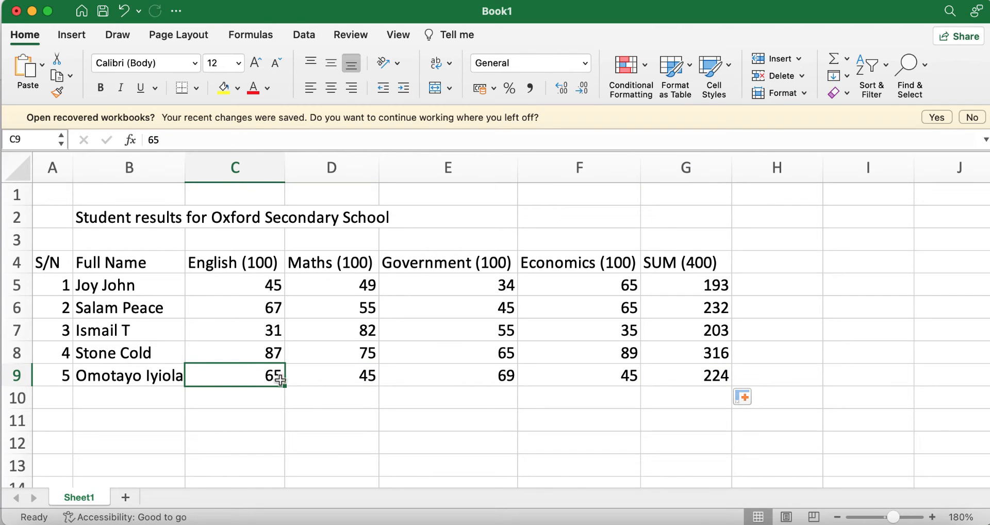
left_click(615, 385)
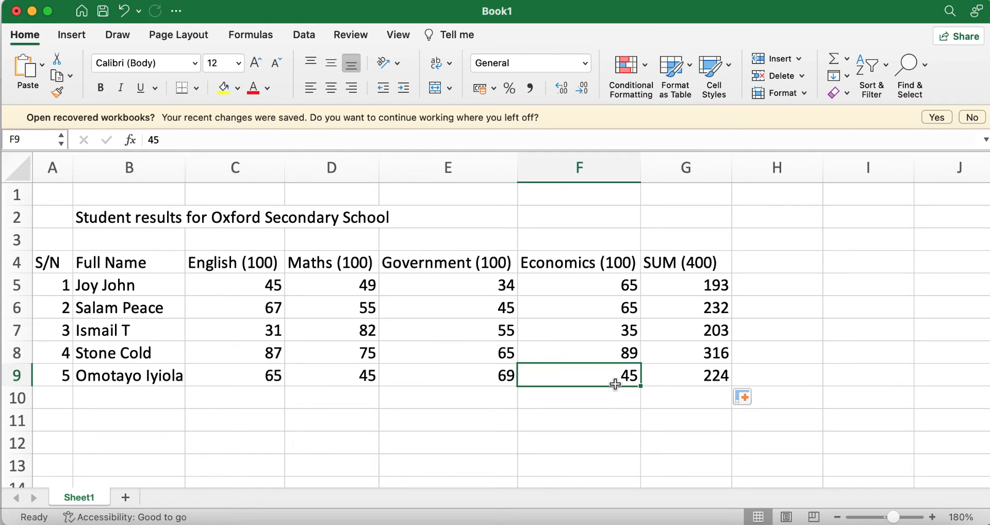
left_click(705, 376)
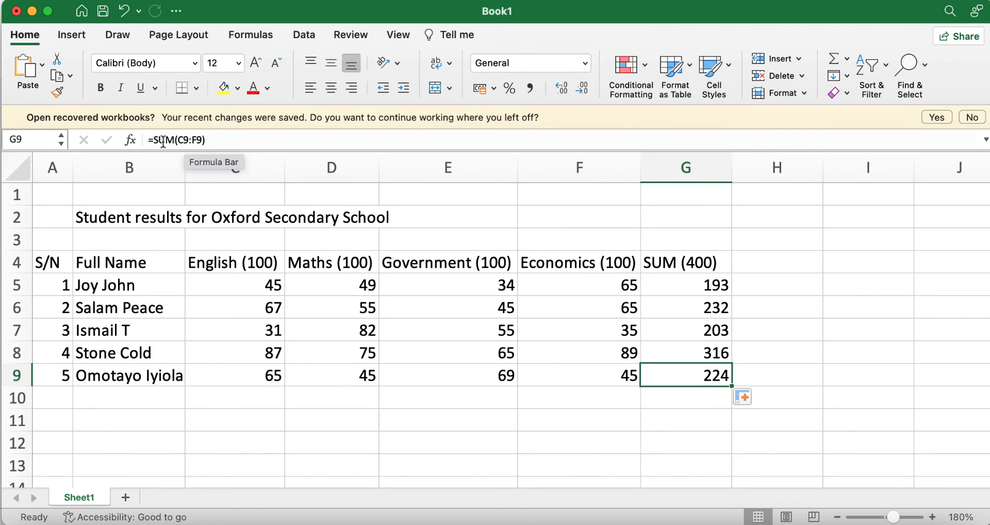
Start the PERCENTAGE heading in H4 by typing 'Pe'
left_click(794, 395)
left_click(800, 384)
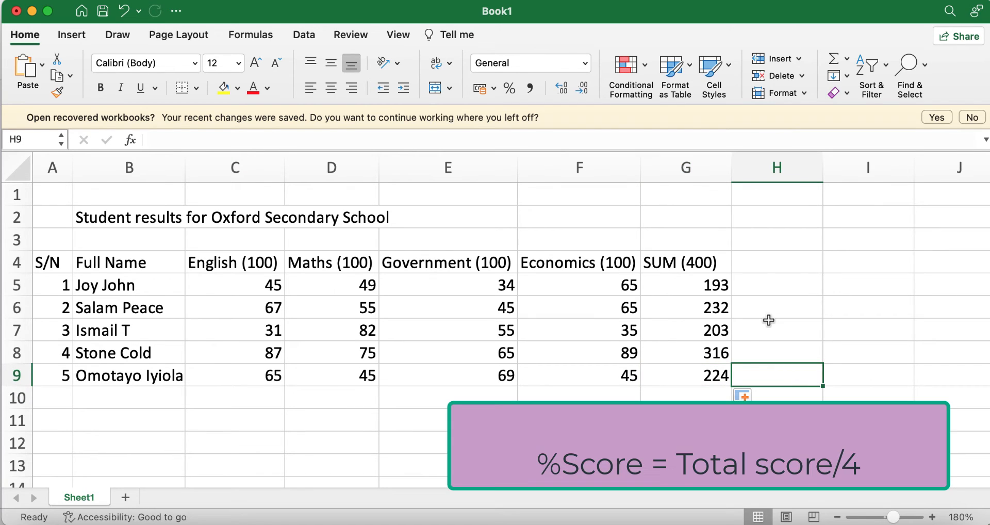
left_click(769, 270)
type("Pe")
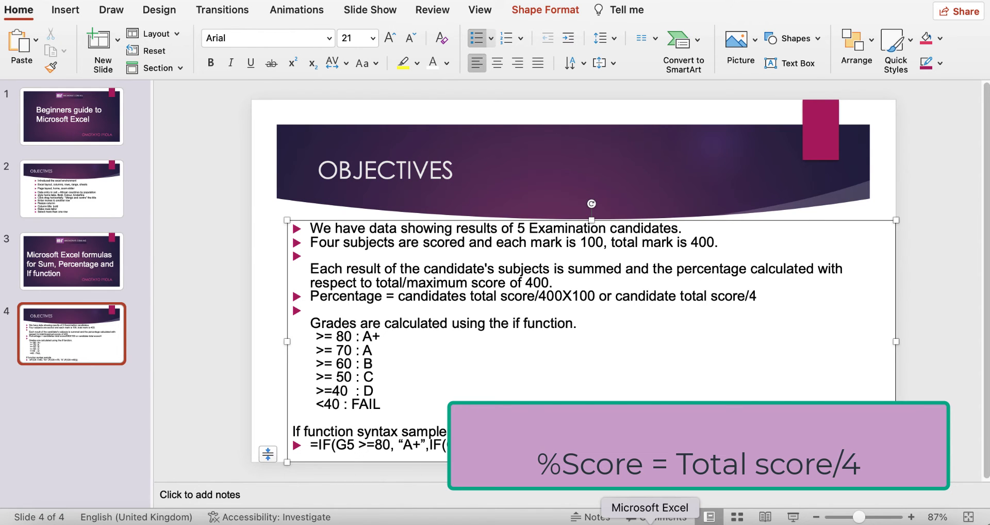
Return to the Excel workbook and select H5, which shows 48.25
left_click(650, 521)
left_click(780, 285)
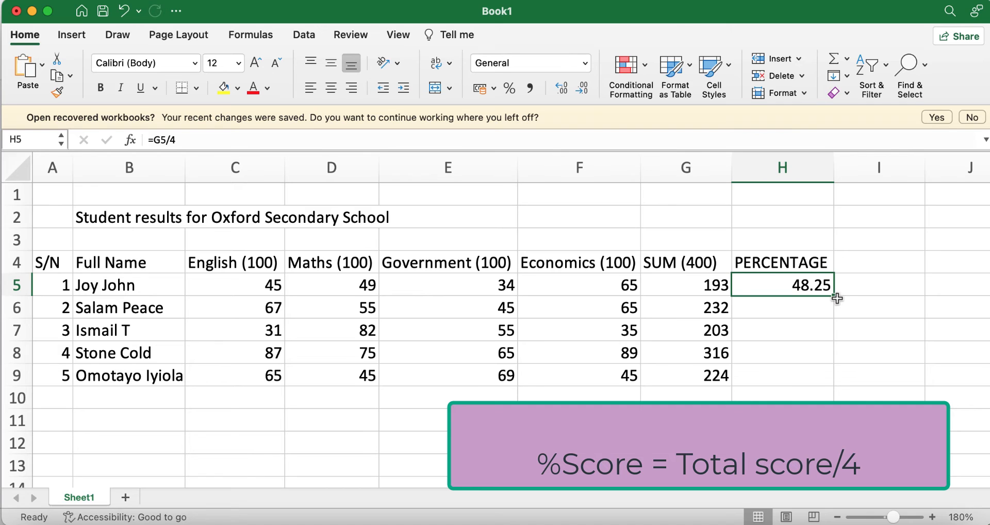
Fill the total/4 formula down to H9, then delete the five percentage values in H5:H9
left_click_drag(835, 298, 834, 377)
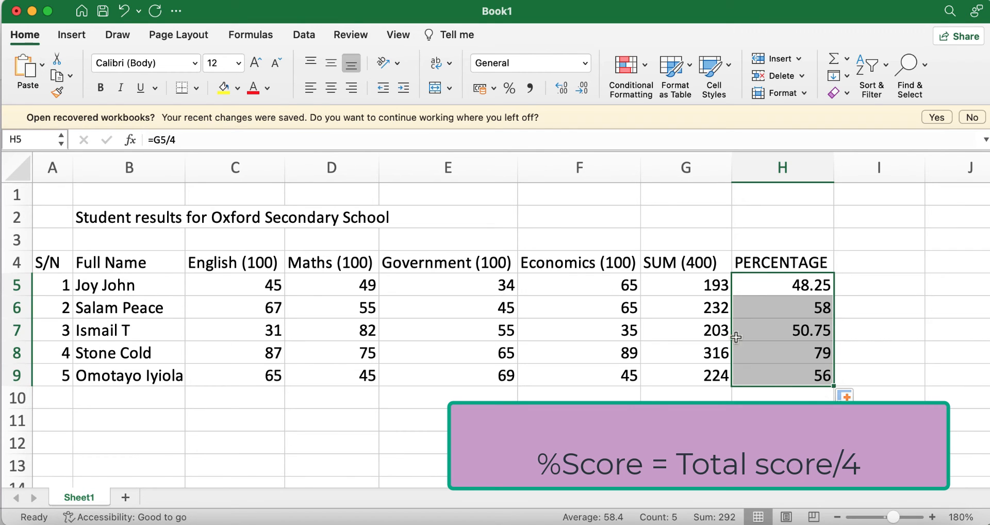
left_click(875, 336)
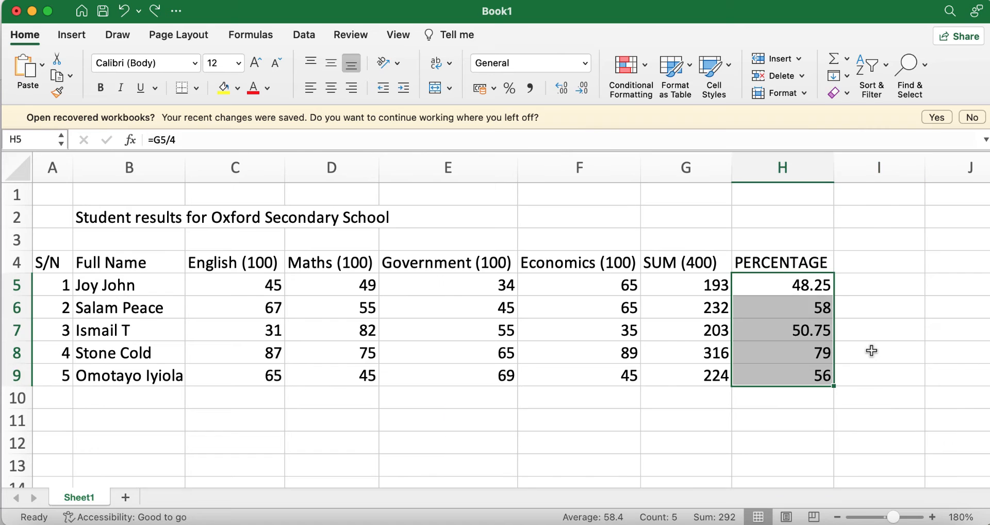
left_click(871, 351)
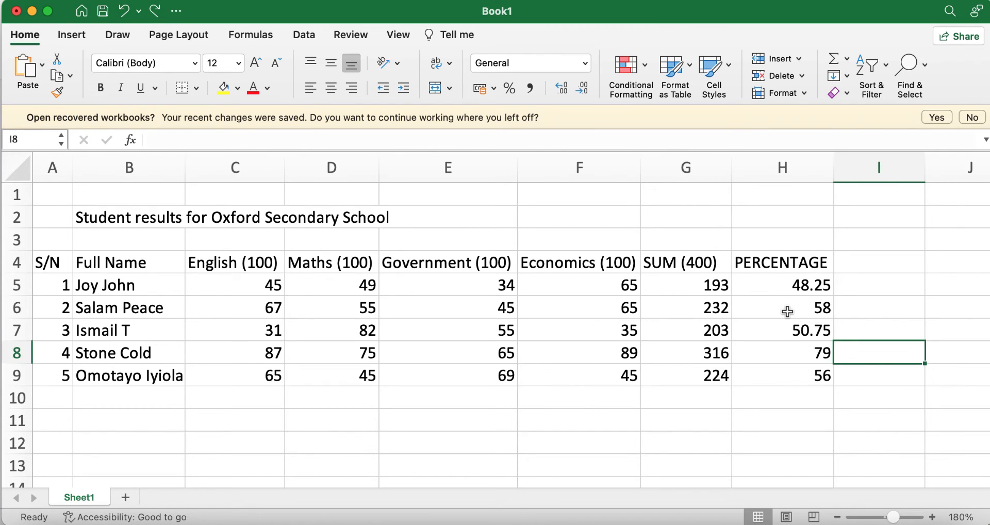
left_click_drag(779, 283, 800, 379)
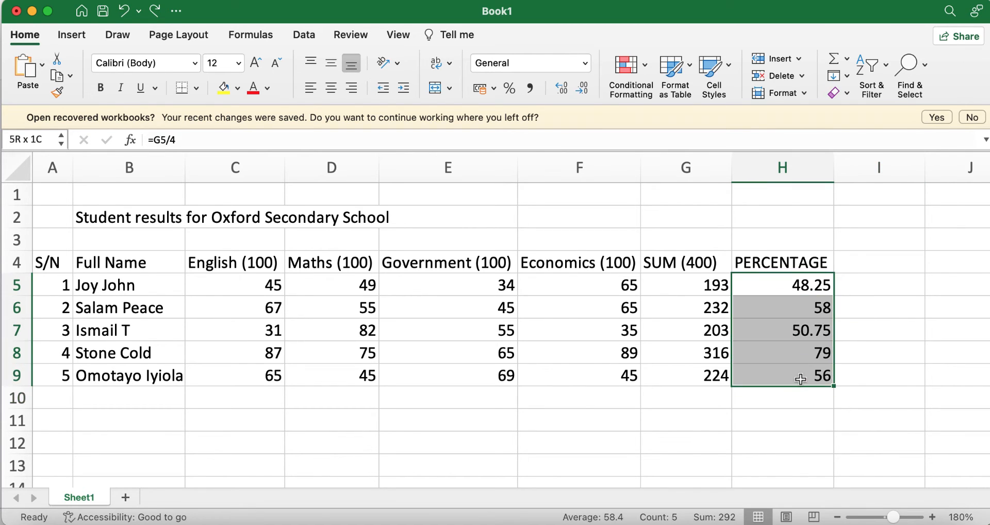
key("Delete")
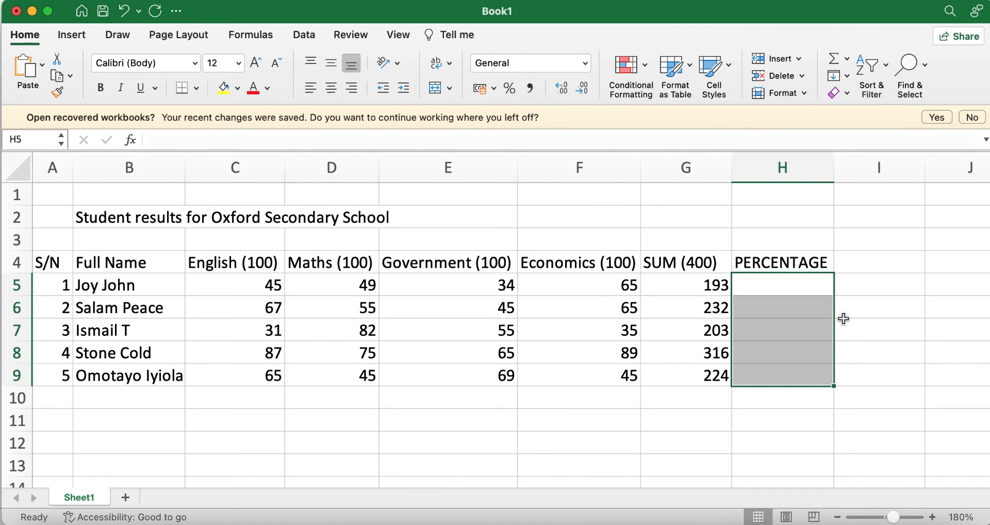
Enter =G5/400 in H5 and fill it down to H9, giving 0.4825, 0.58, 0.5075, 0.79 and 0.56
left_click(712, 297)
left_click(713, 286)
left_click(759, 290)
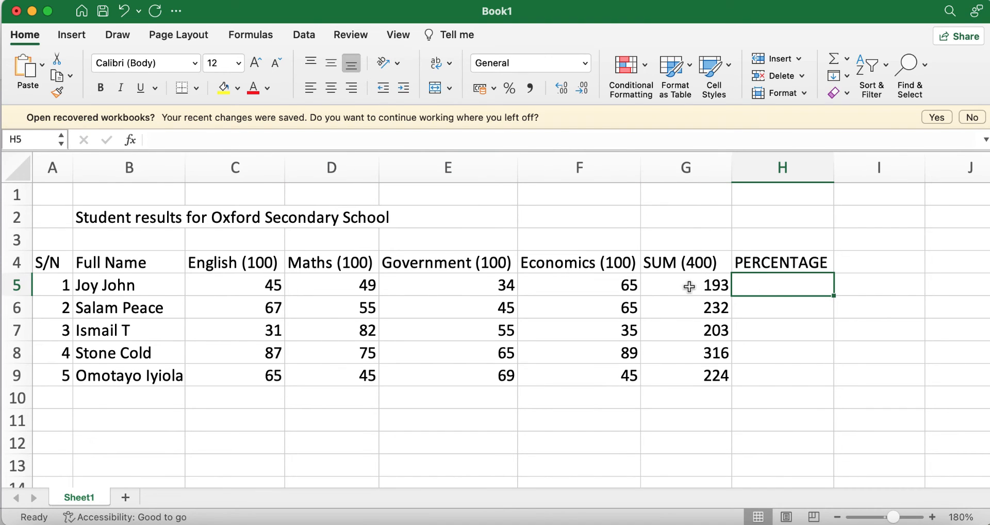
left_click(328, 140)
type("=g5")
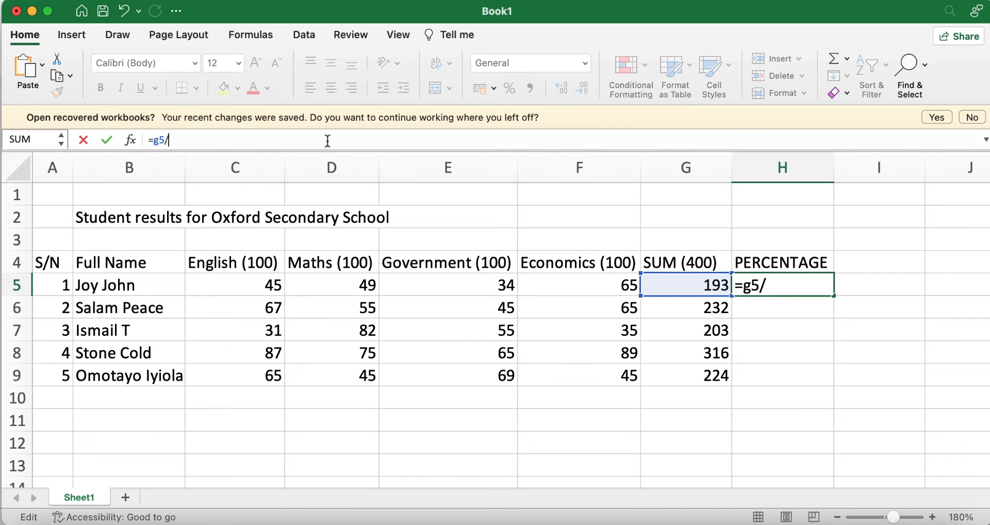
type("/400")
key("Return")
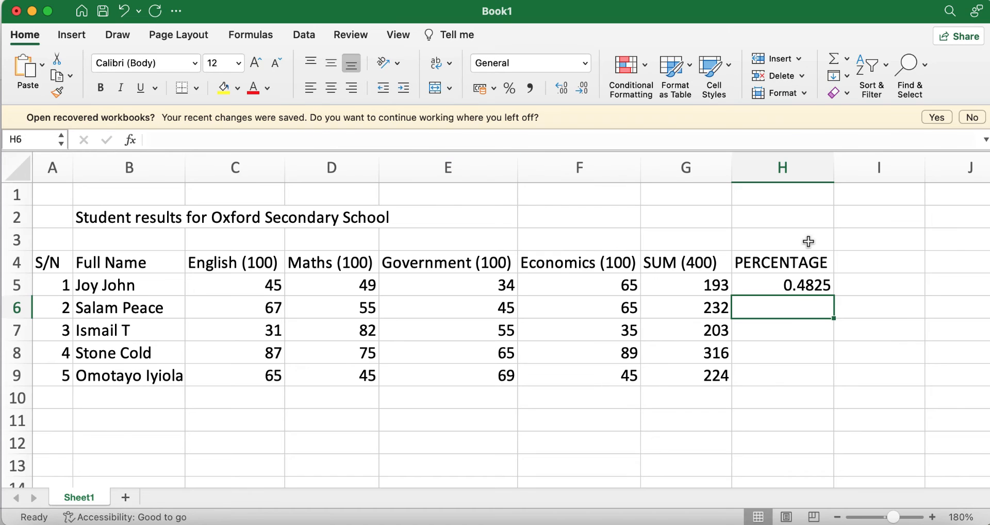
left_click(801, 287)
left_click_drag(834, 297, 836, 385)
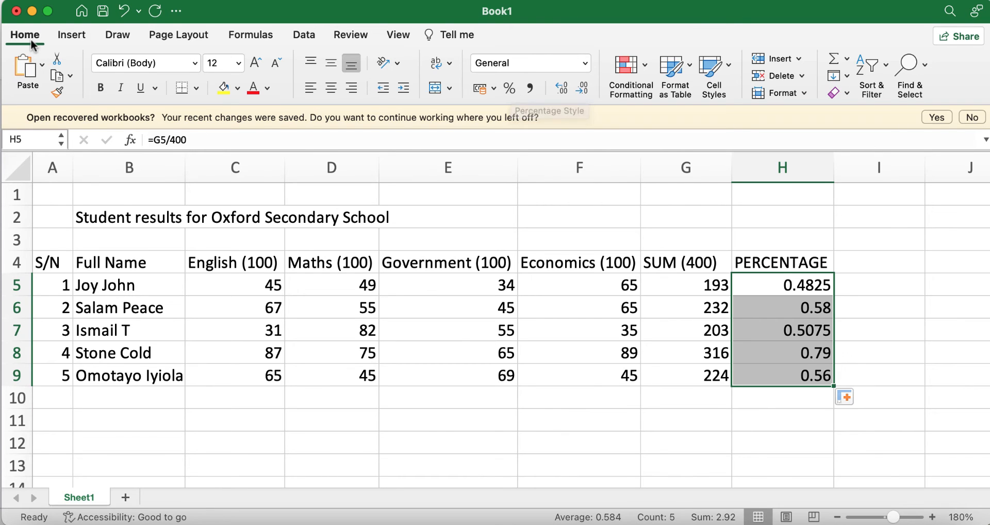
Apply Percentage format to H5:H9, showing 48%, 58%, 51%, 79% and 56%
left_click(510, 87)
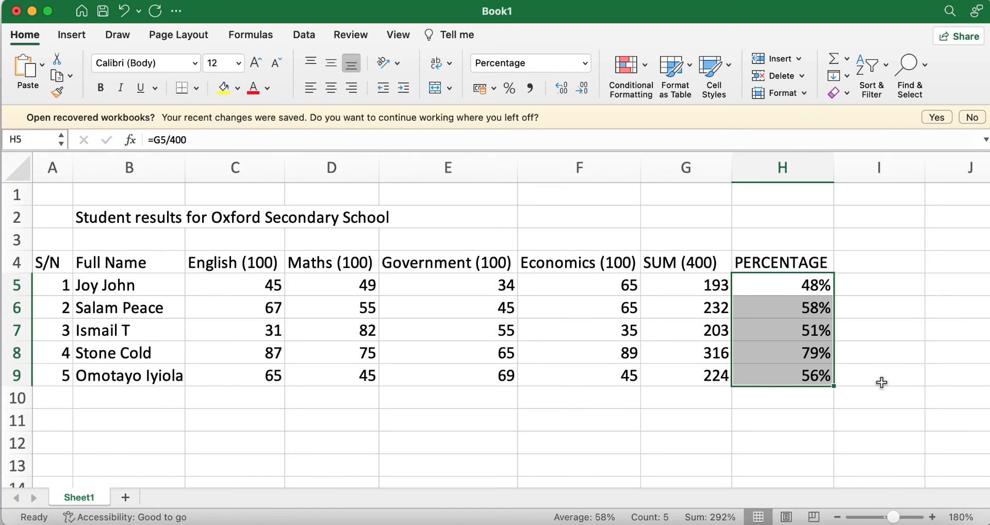
left_click(877, 360)
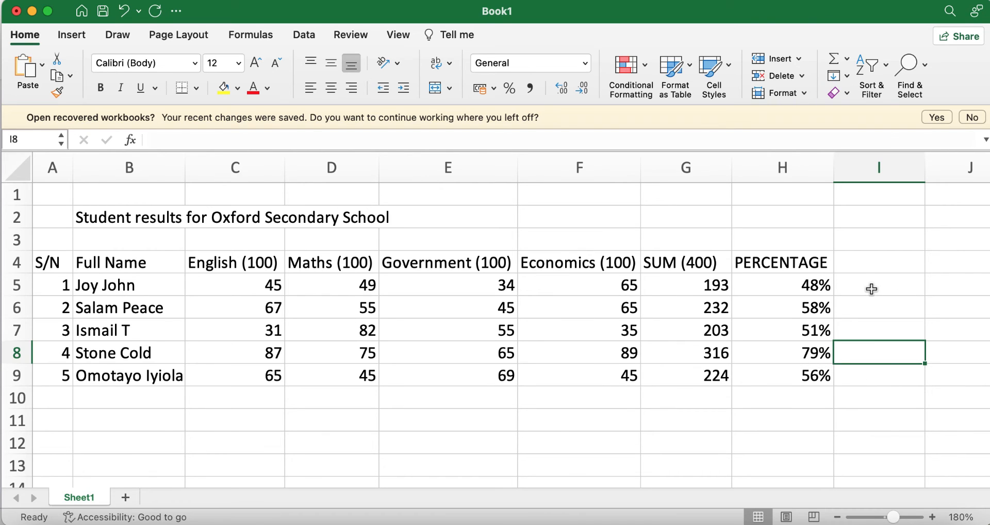
Type GRADE into I4 after checking the grading notes in the presentation
left_click(861, 262)
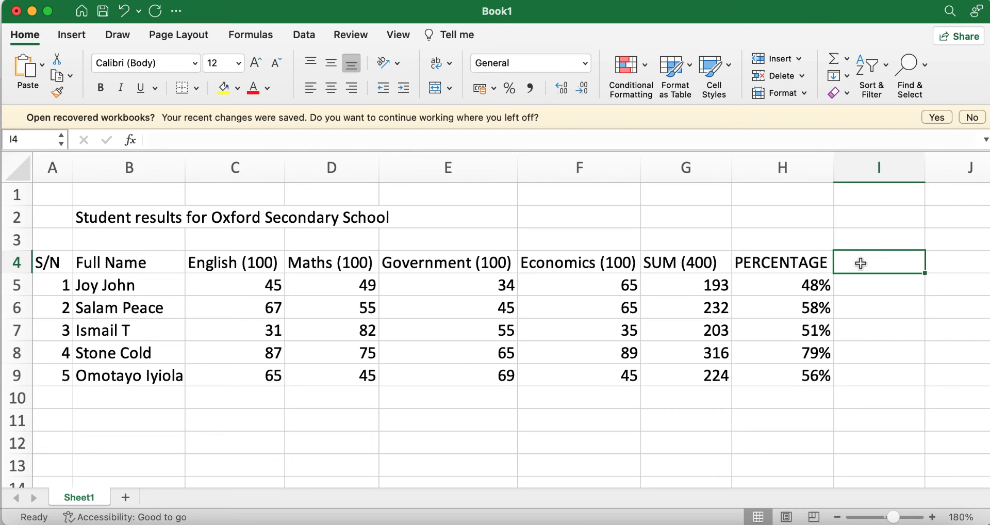
type("GRADE")
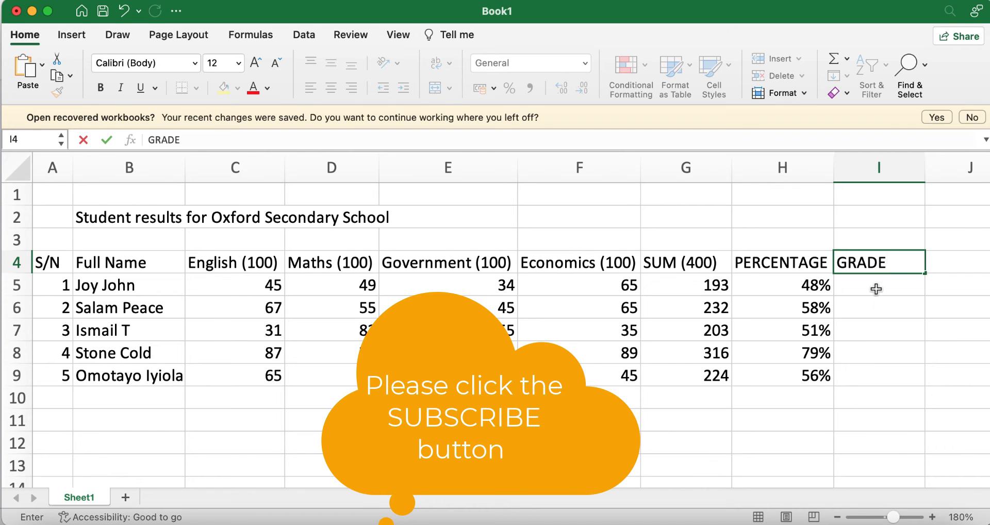
left_click(685, 522)
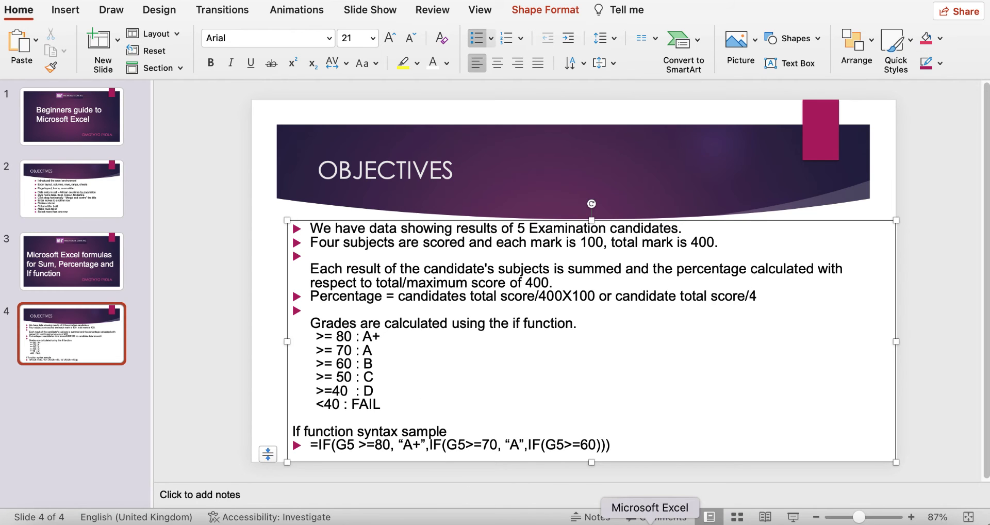
left_click(651, 522)
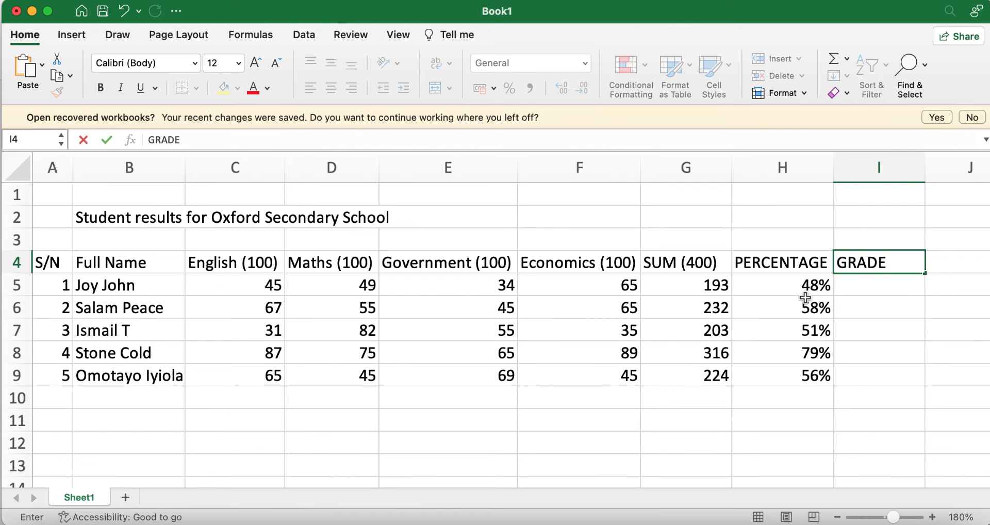
Commit the GRADE heading, then delete the percentage values in H5:H9
key("Return")
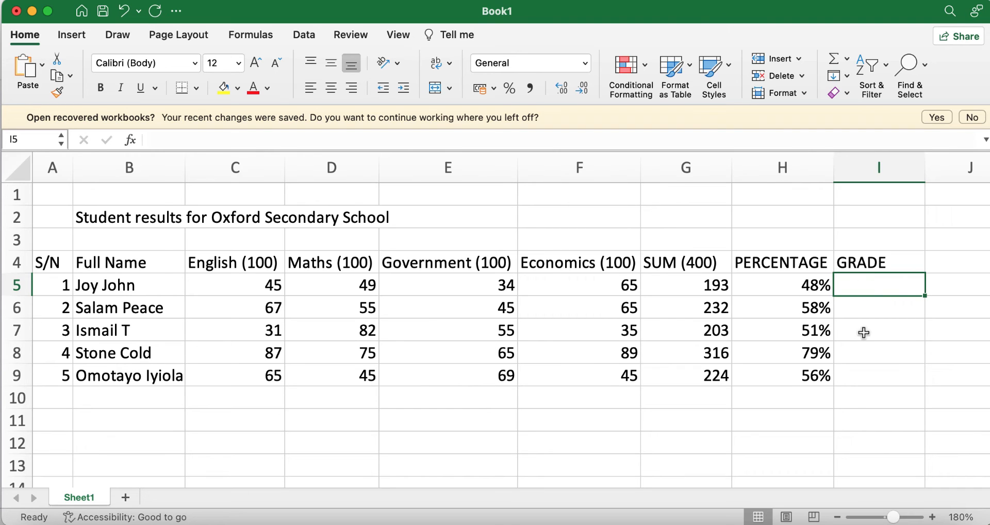
left_click_drag(783, 284, 795, 375)
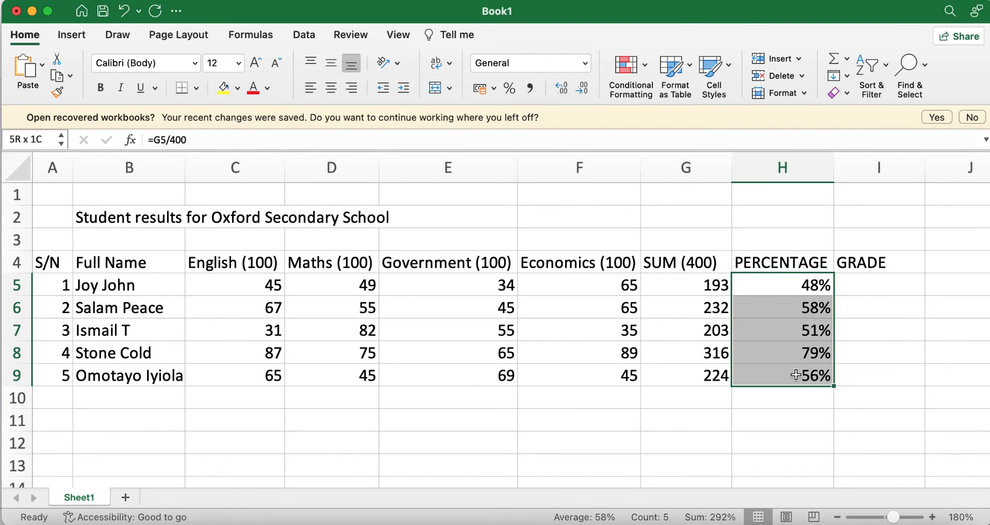
key("Delete")
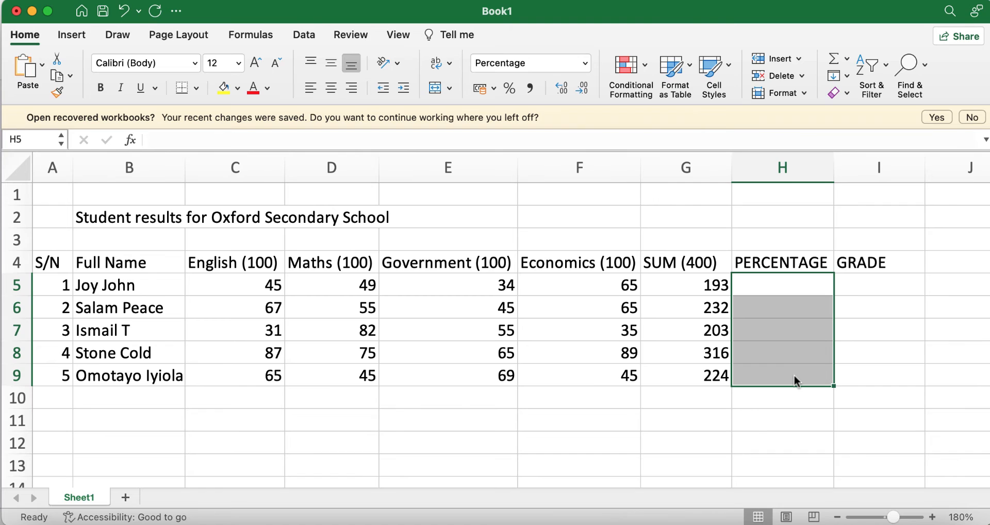
Enter =G5/4 in H5 and fill it down to H9: 48.25, 58, 50.75, 79 and 56
left_click(882, 344)
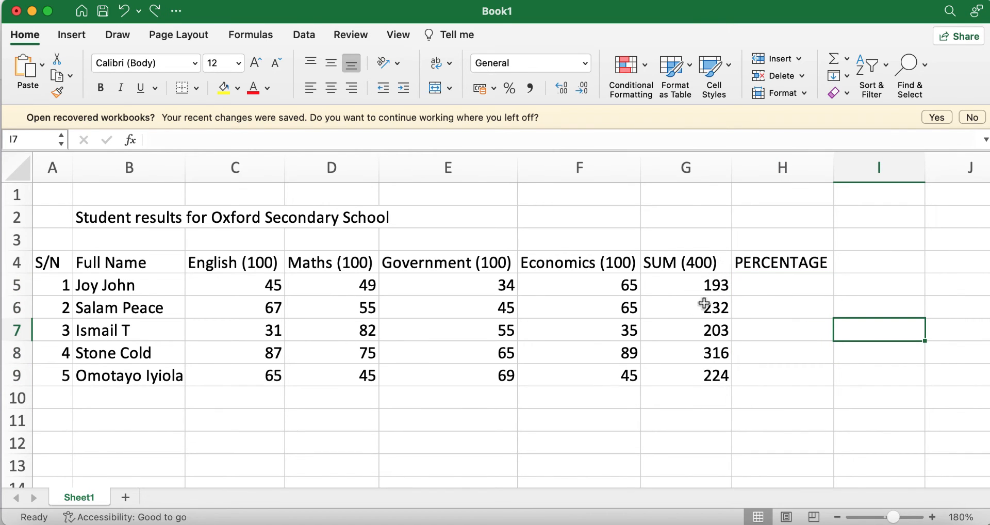
left_click(761, 285)
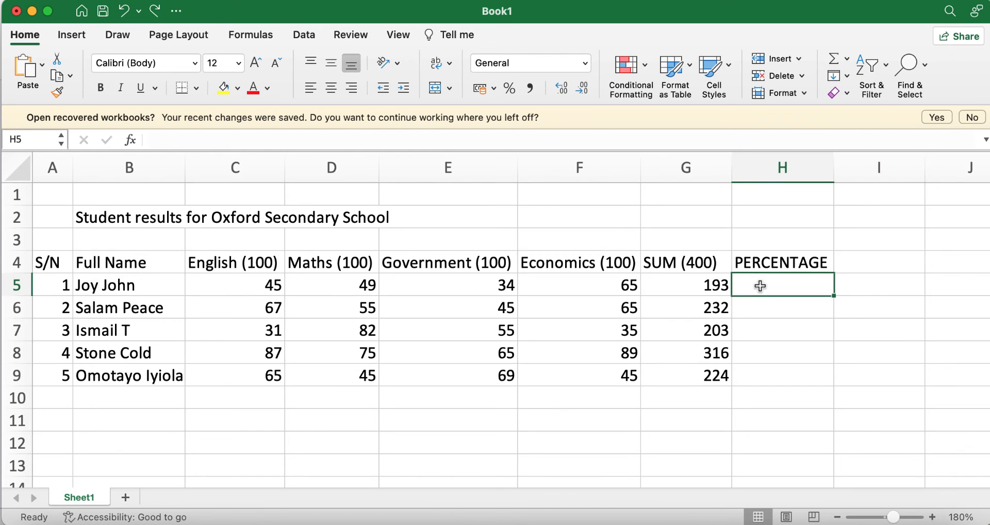
type("=")
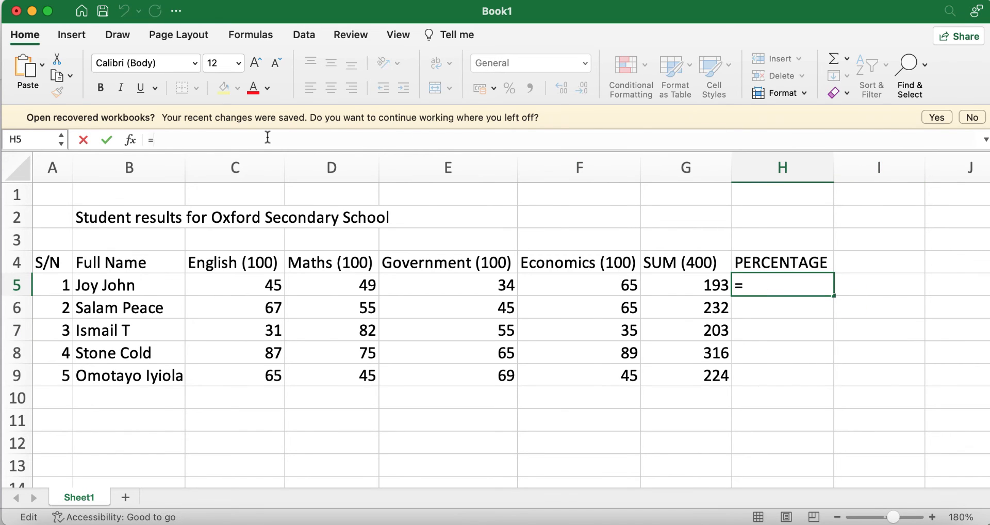
type("g5/4")
key("Return")
left_click(789, 284)
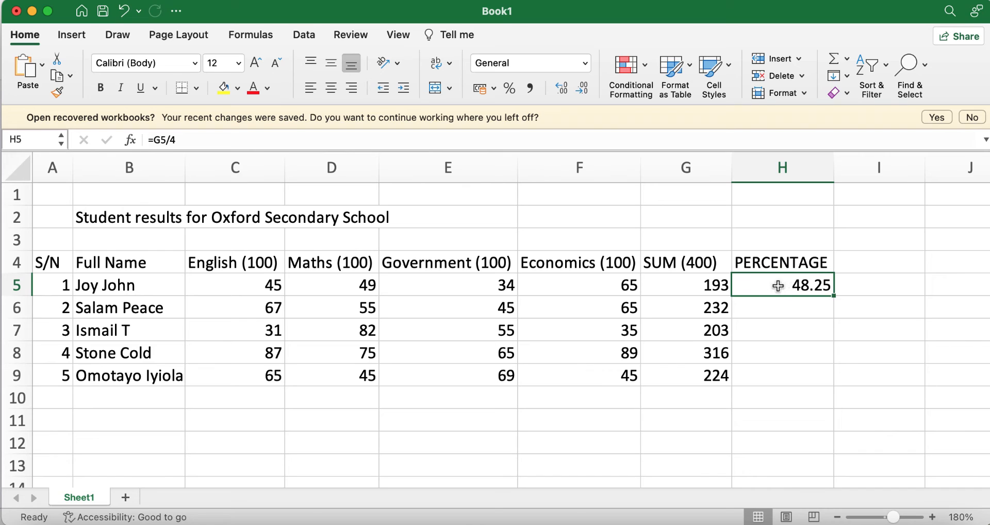
left_click_drag(833, 296, 834, 382)
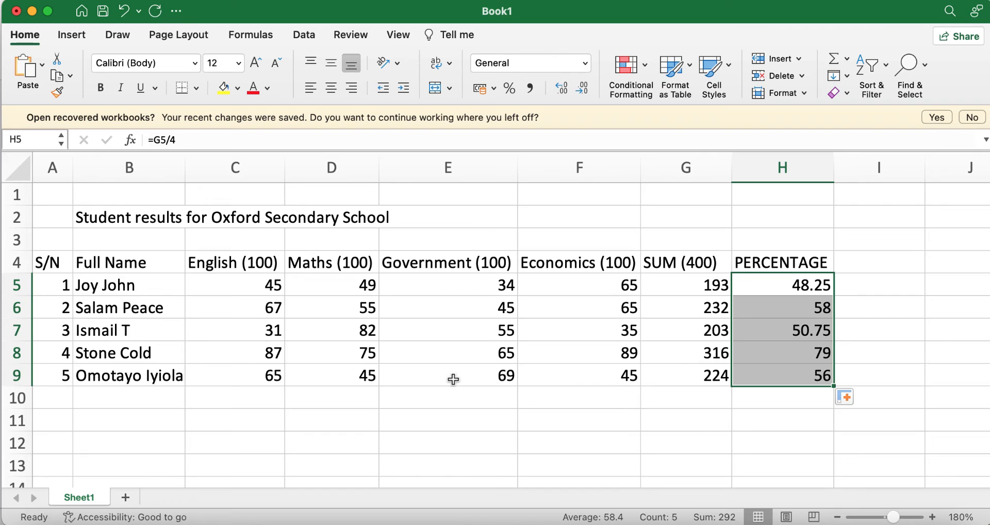
Enter GRADE in I4 and select I5, ready for the first student's grade
left_click(852, 267)
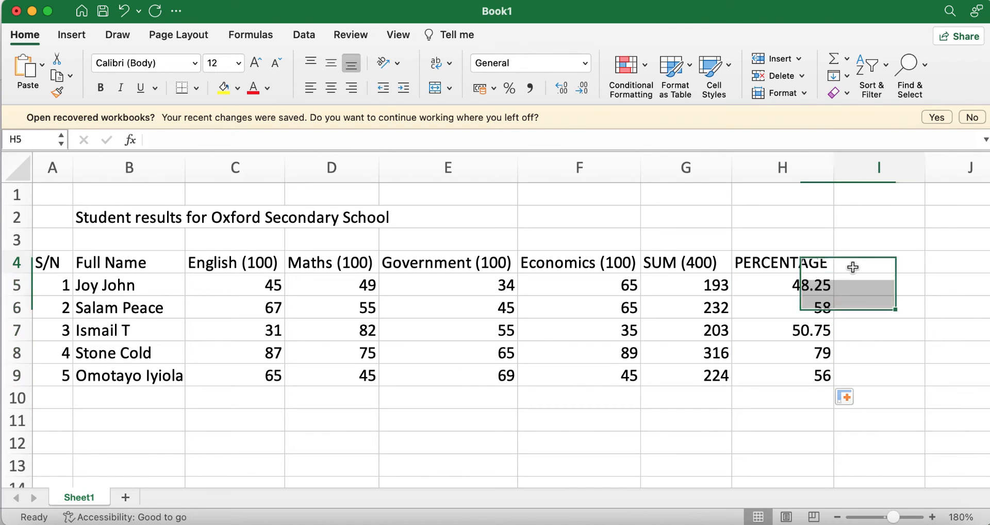
type("GRADE")
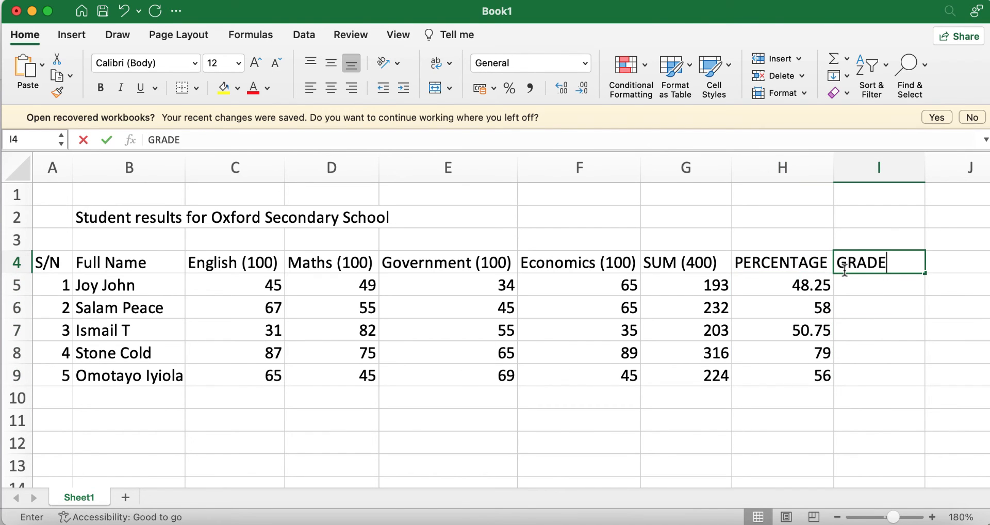
left_click(883, 390)
left_click(880, 275)
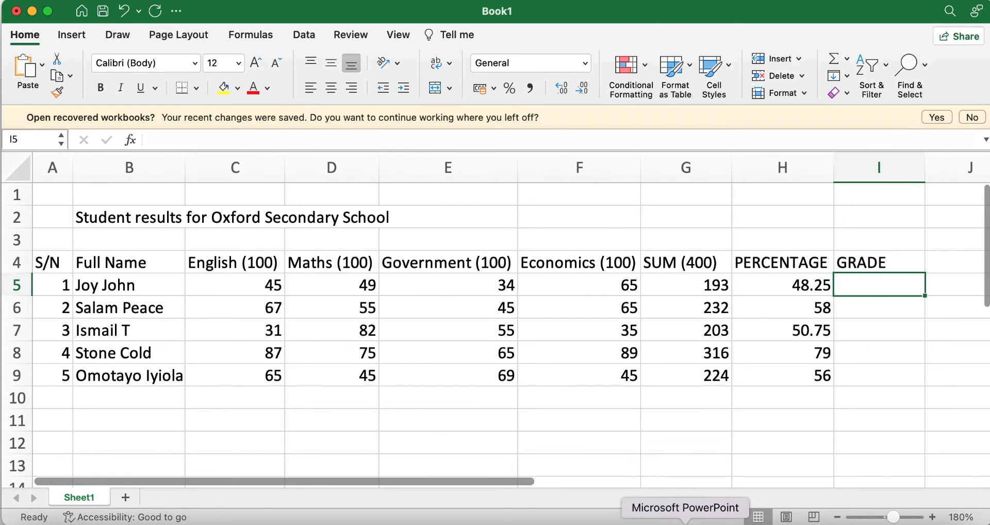
left_click(685, 520)
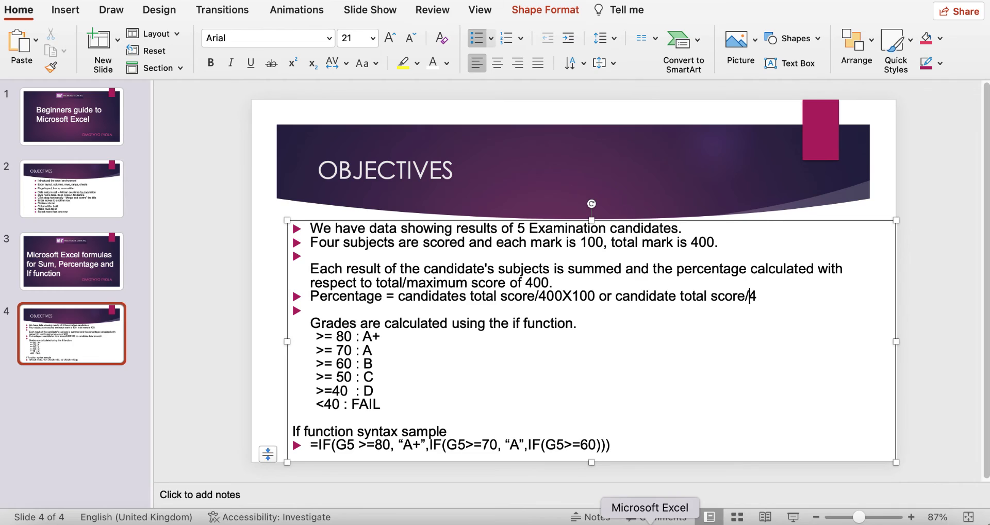
Switch from the PowerPoint grade-rules slide back to the Excel workbook and select I5
left_click(651, 520)
left_click(340, 139)
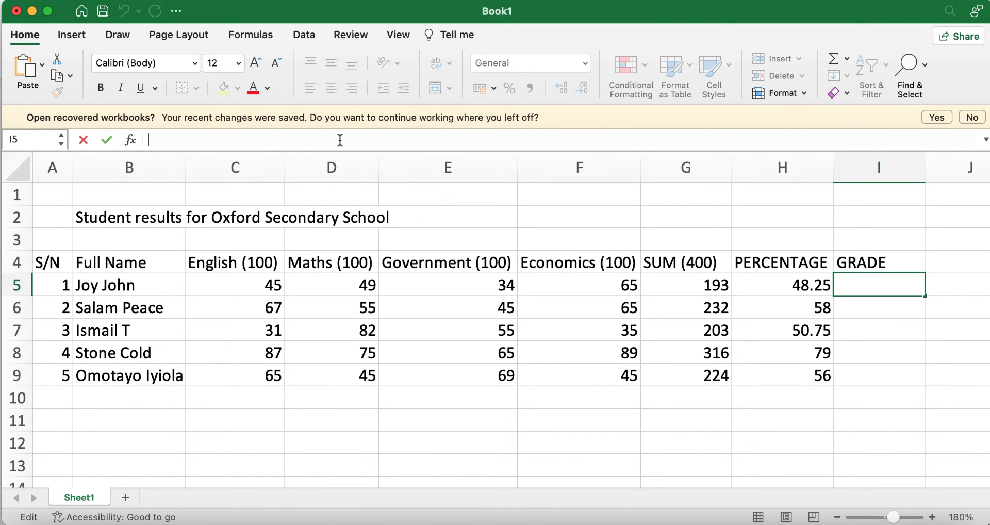
Start I5's grade formula with =IF(H5>=80,"A+",IF(H5>=70, ""
type("=")
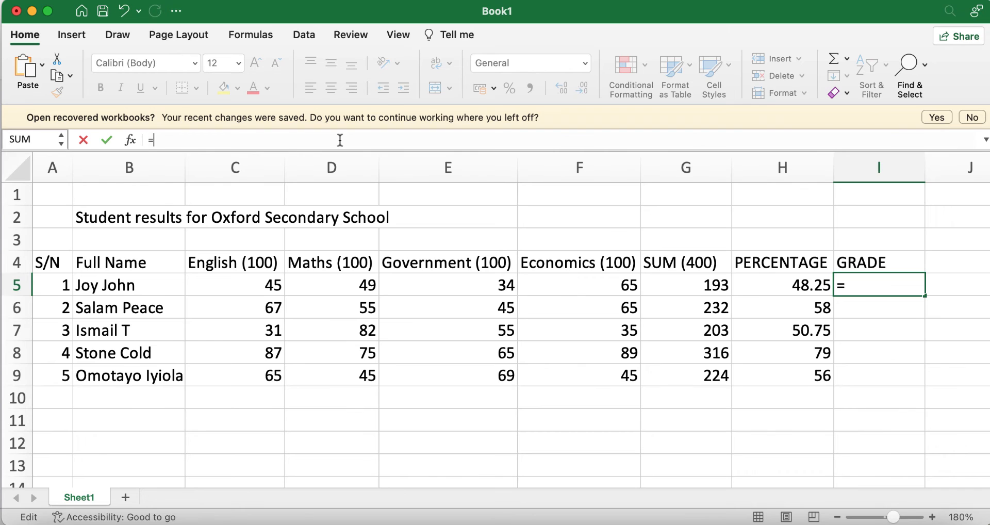
type("IF")
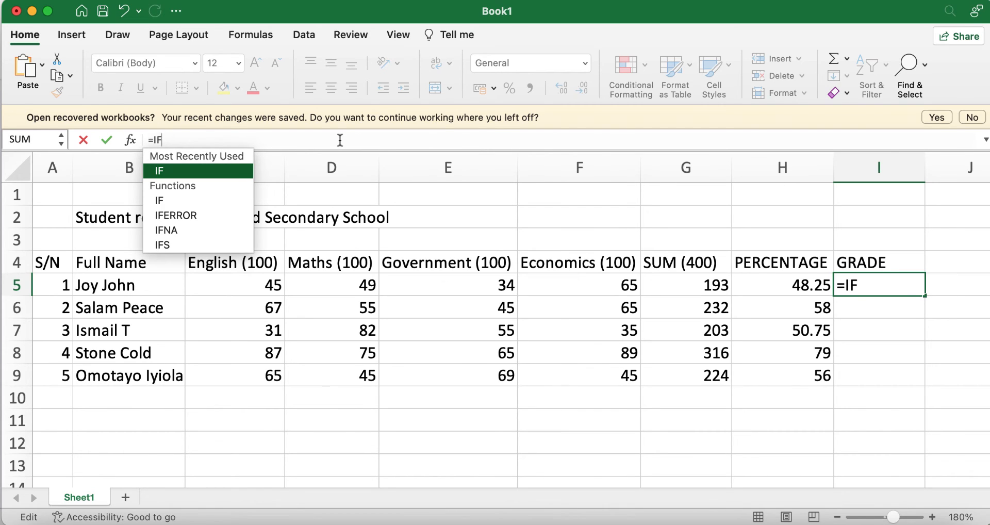
type("(")
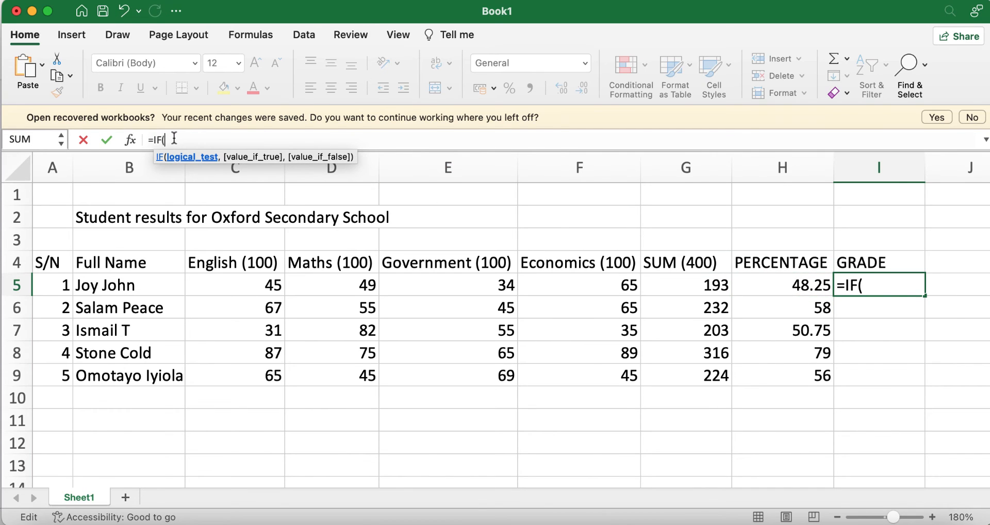
type("H5")
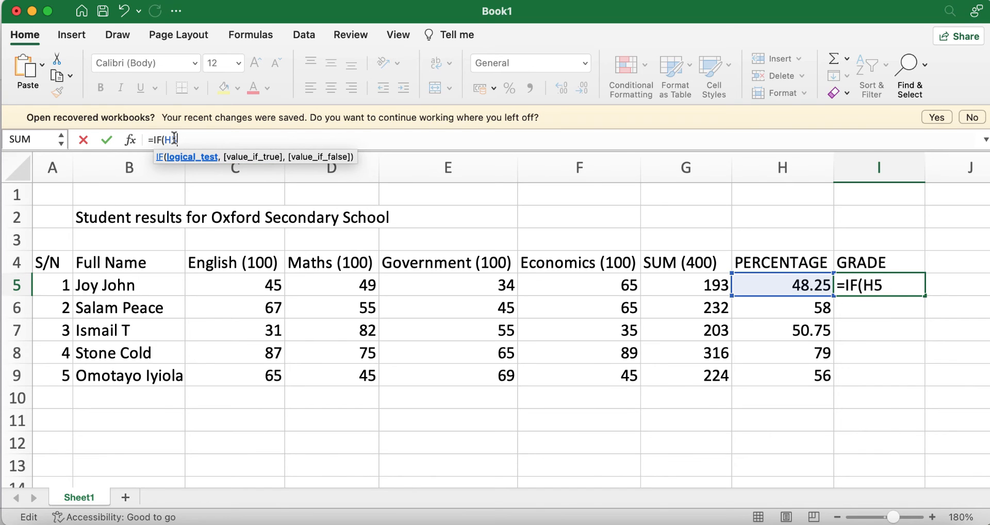
type(">=80,")
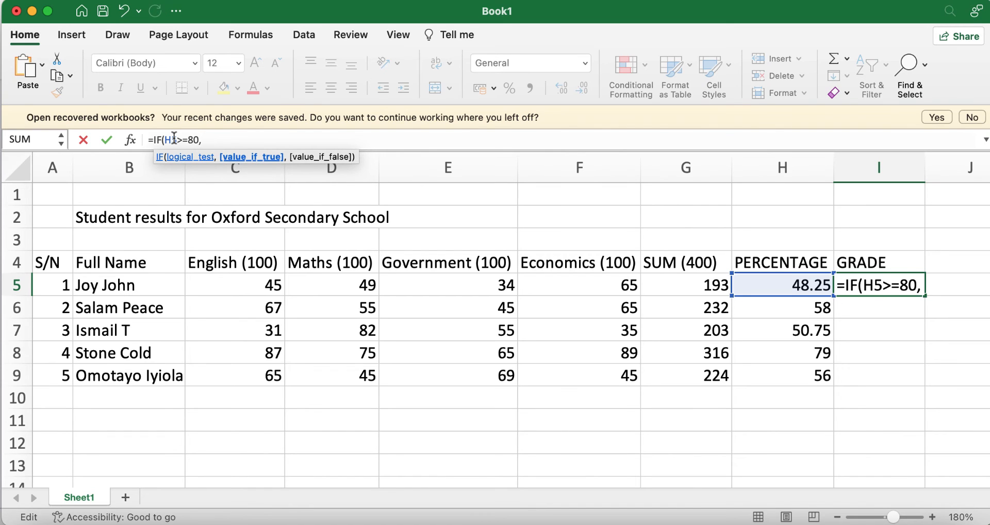
type("\"\"")
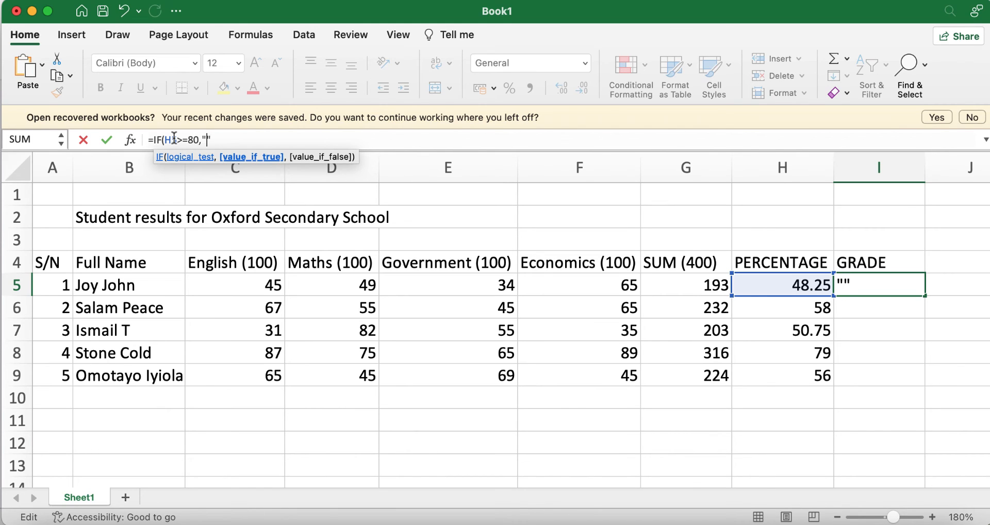
type("A+\",")
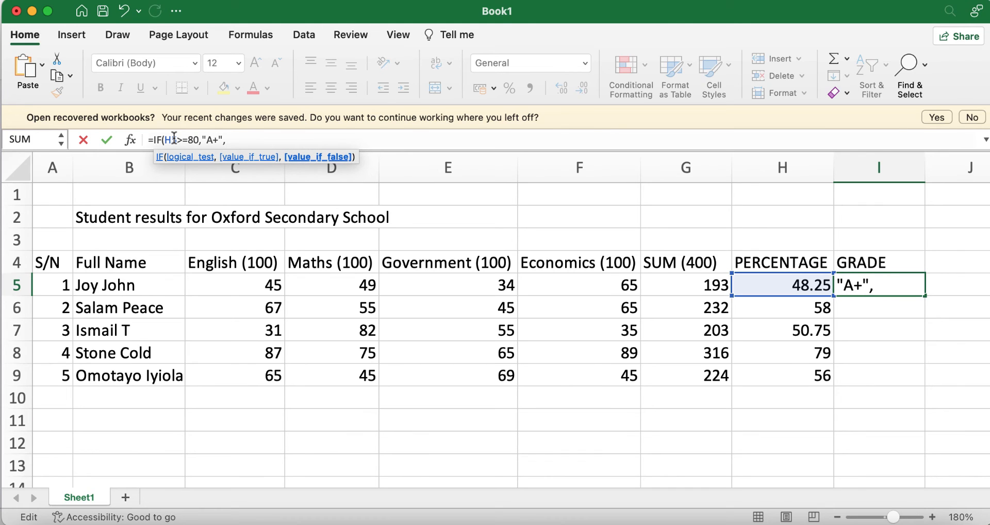
type("IF(")
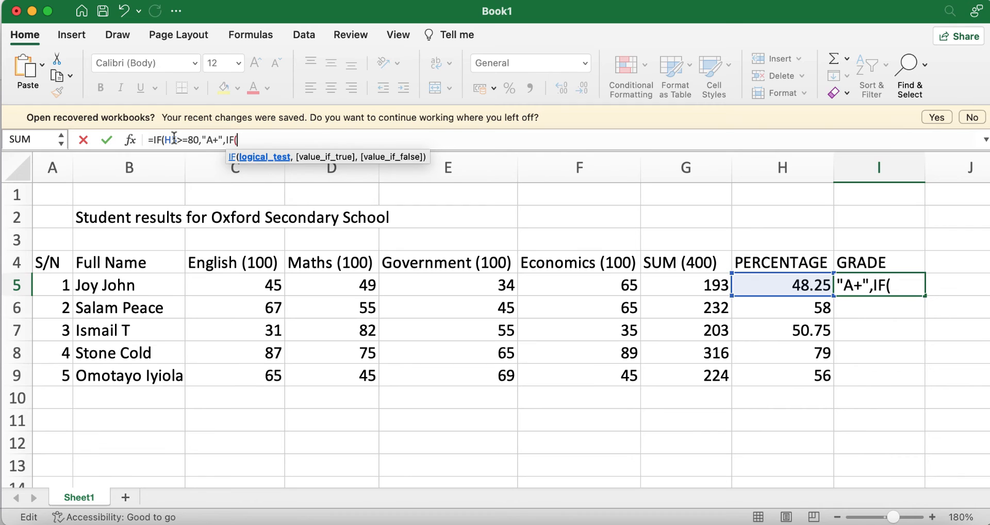
type("H5")
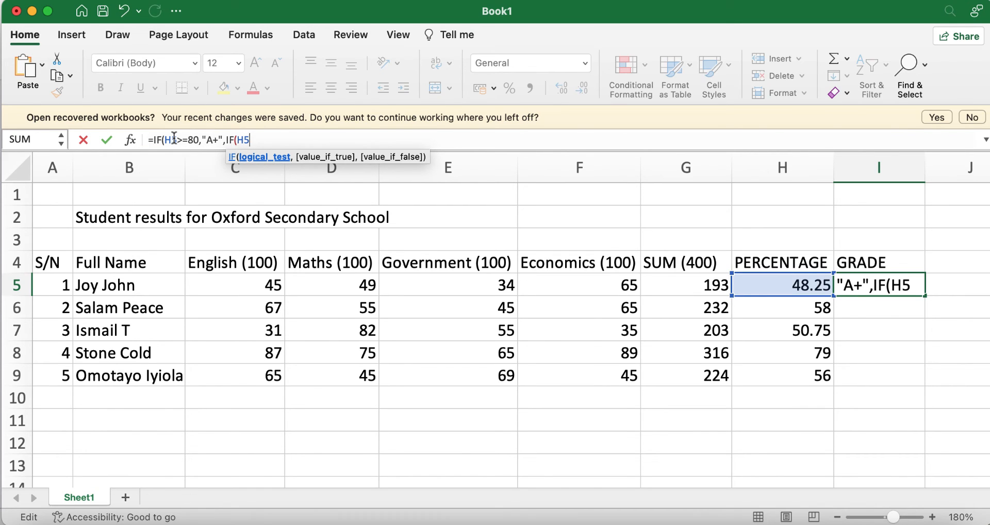
type(">=70")
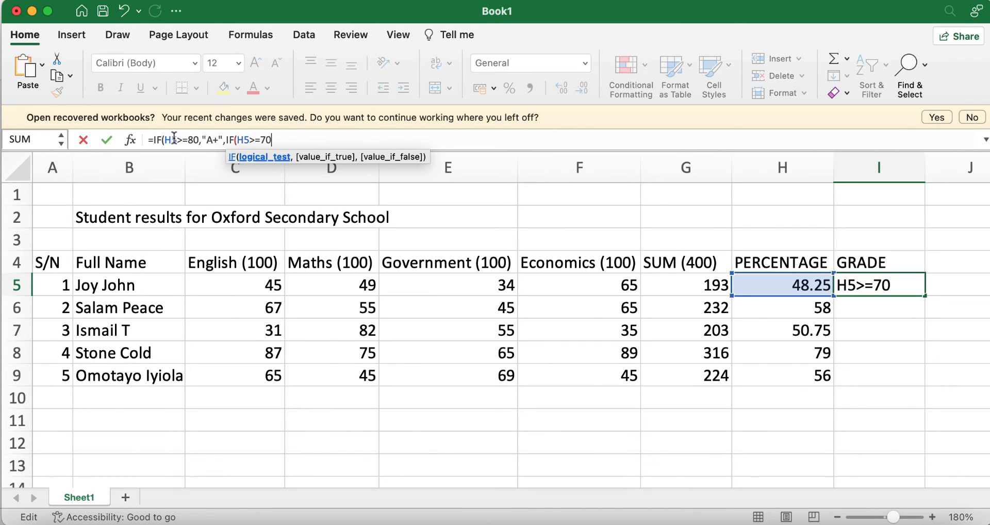
type(", \"\"")
Put "A" in the 70-or-above branch and begin the IF(H5>=60 test in I5's formula
key("Left")
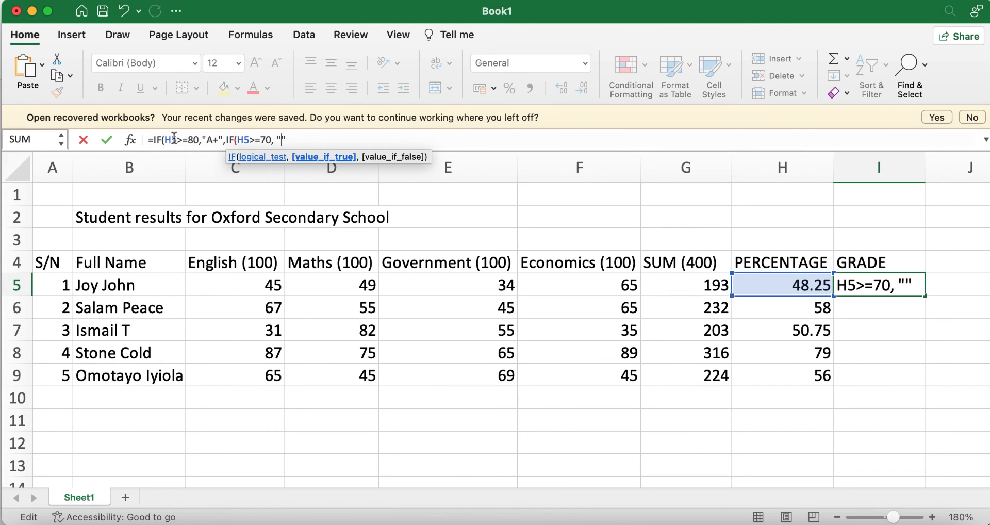
type("A")
key("Right")
type(", ")
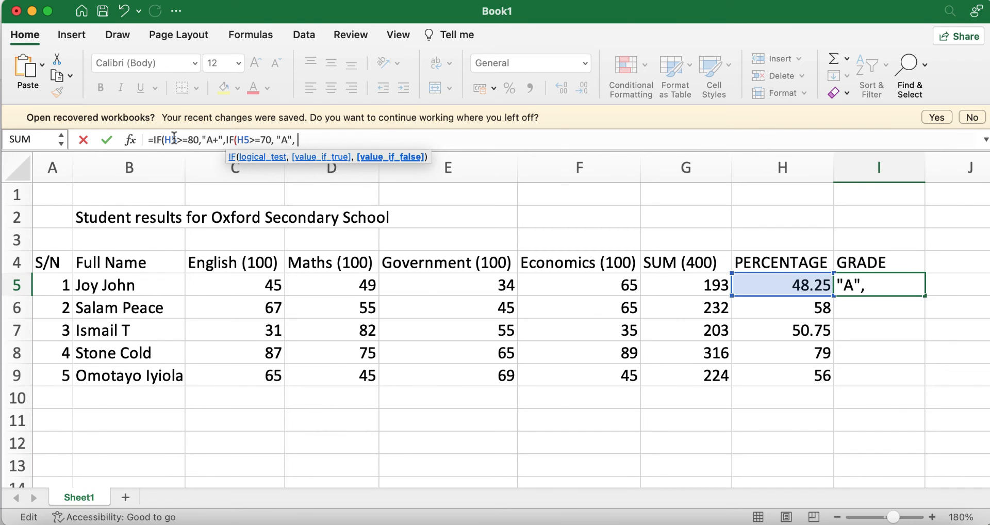
type("IF")
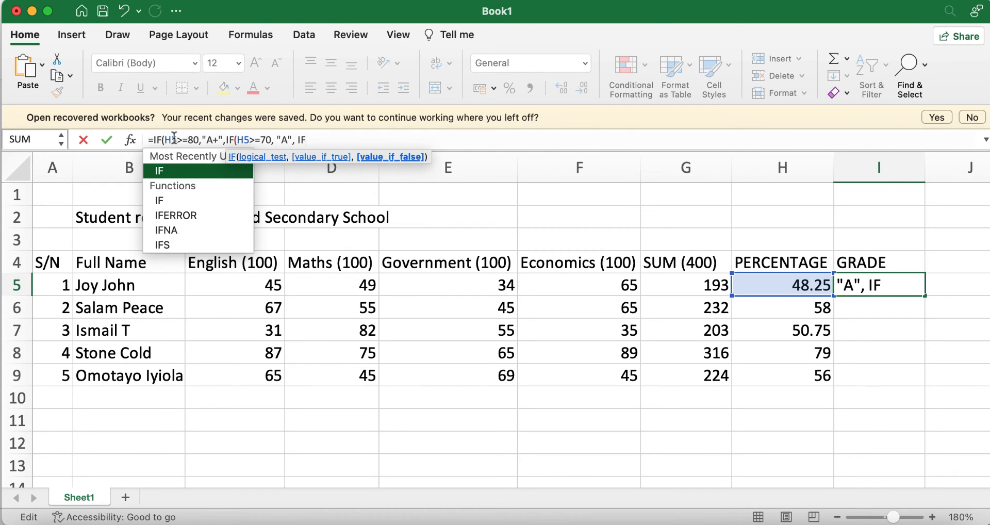
type("(H")
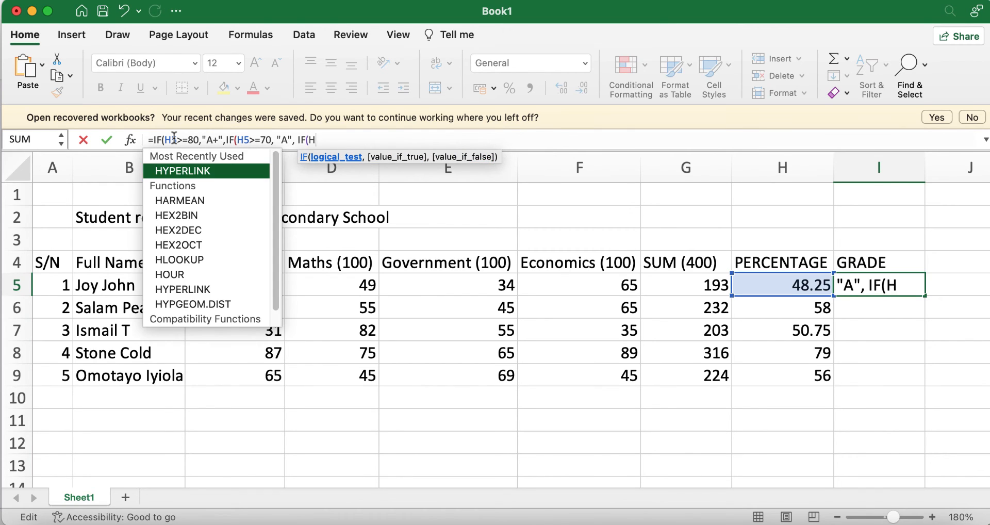
type("5")
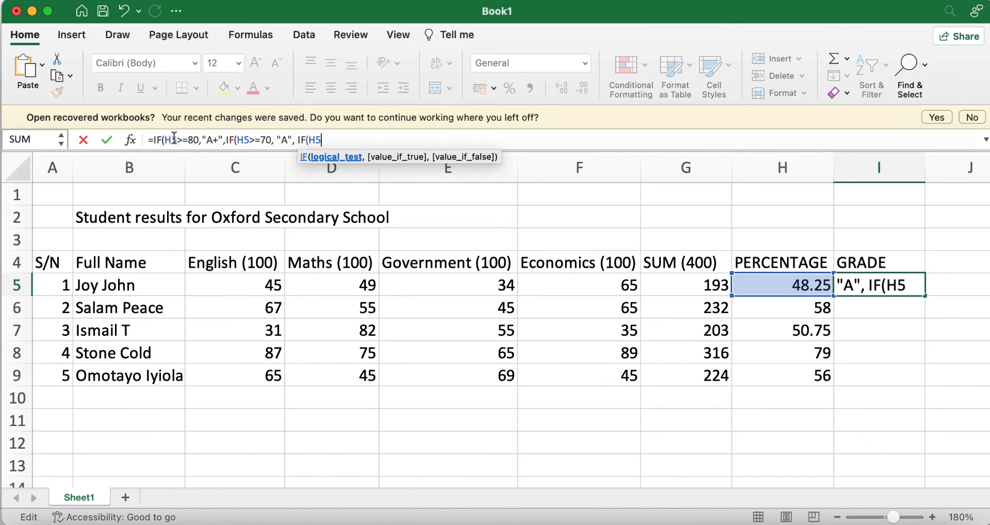
type(">=60")
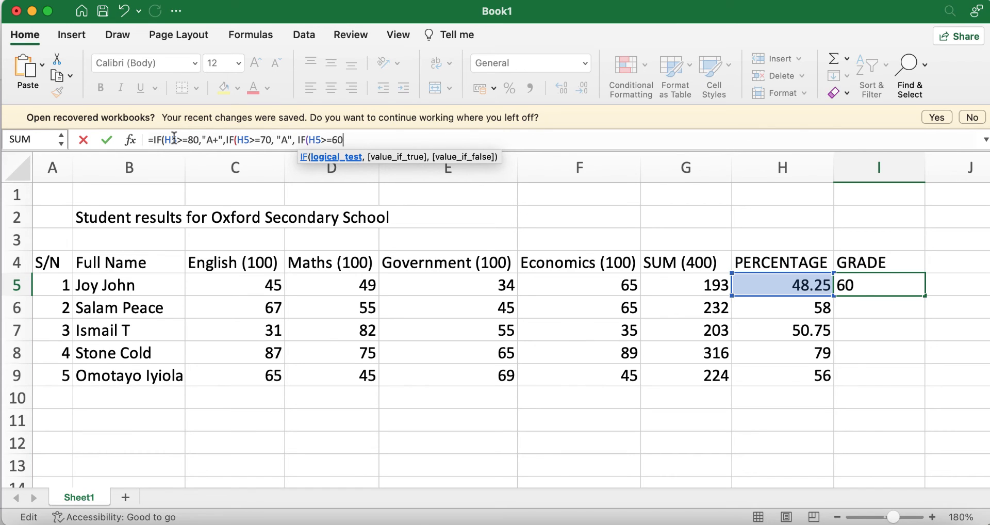
Add the "B", IF(H5>=50,"C", IF(H5>=40,"D" and IF(H5<40,"FAILED" branches to I5's formula
type(", \"\"")
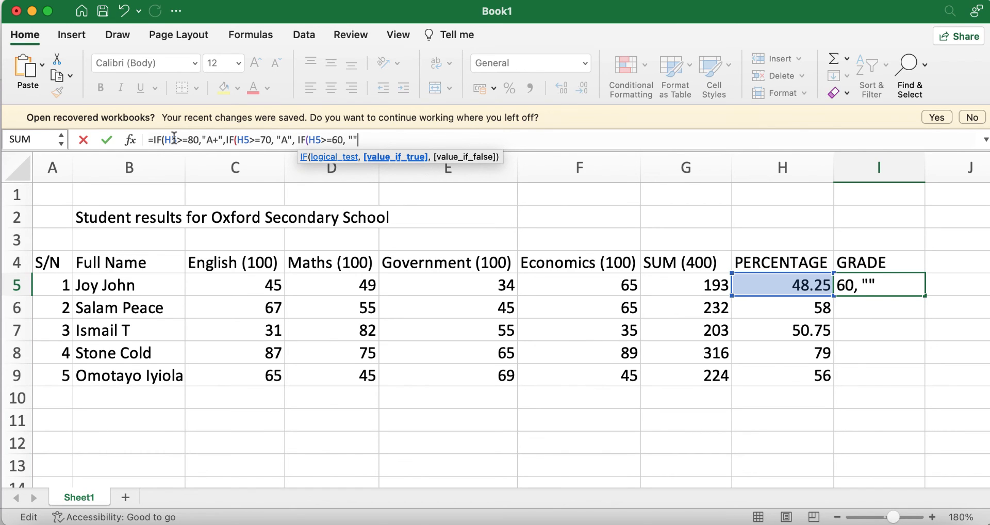
type("B")
type(",")
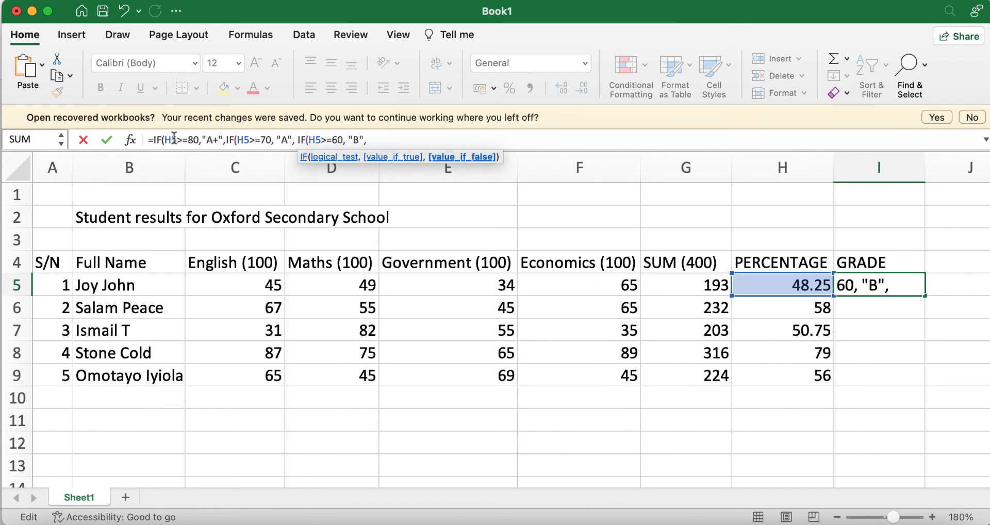
type("IF")
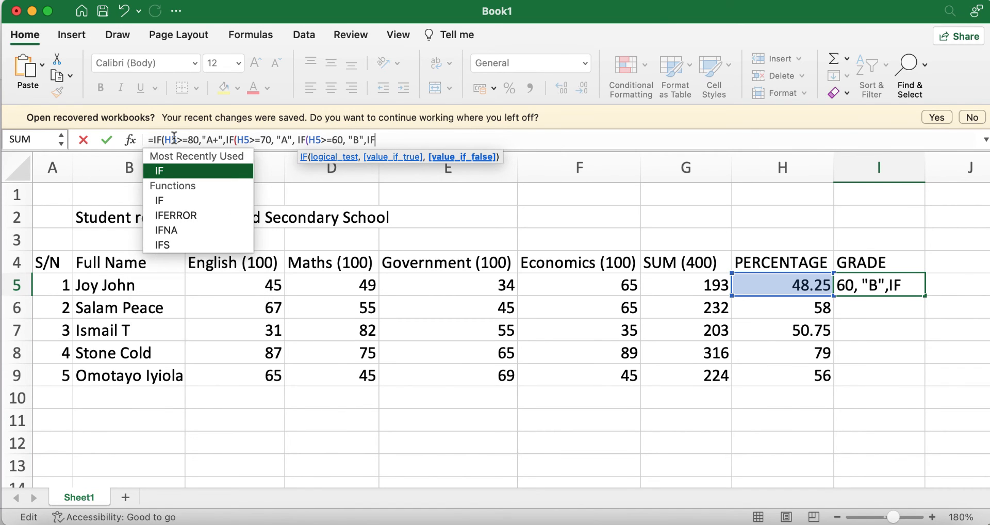
type("(H5")
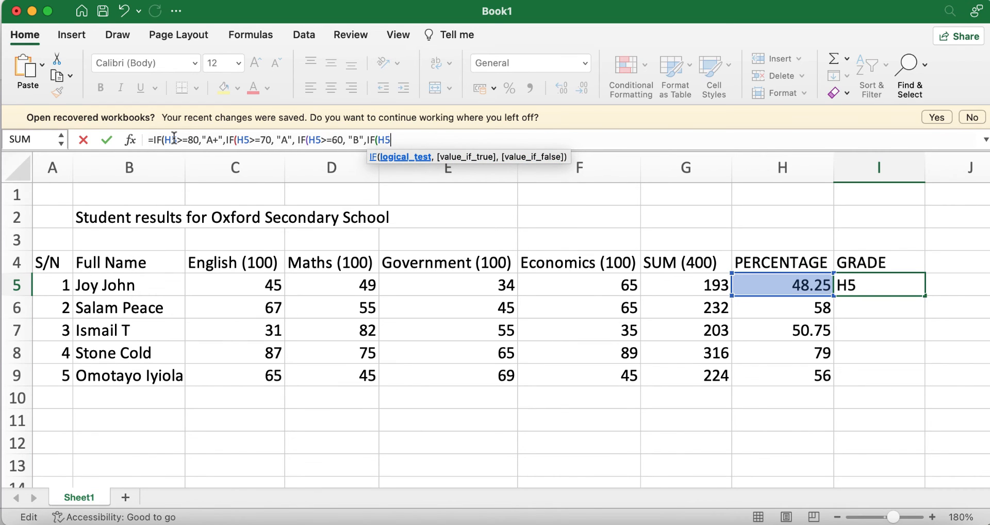
type(">=50,\"\"")
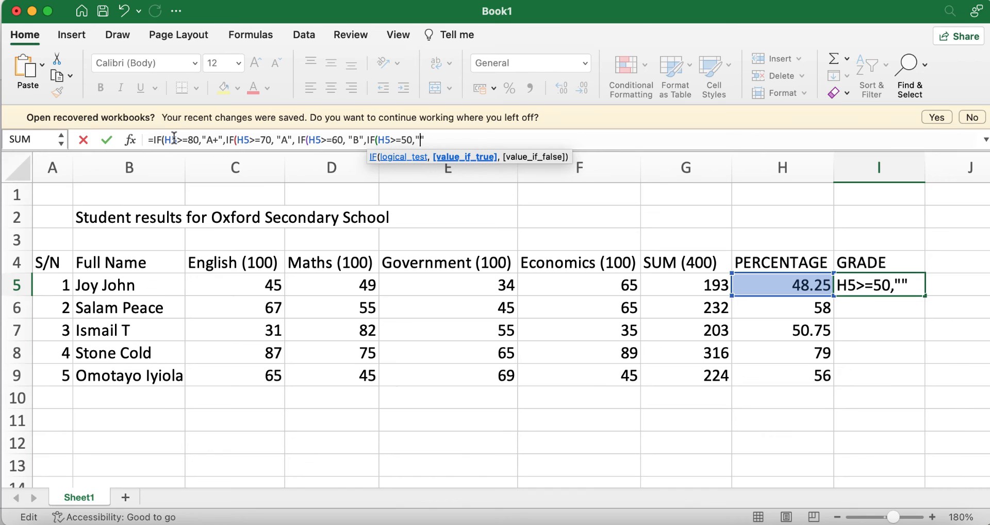
type("C")
type(",")
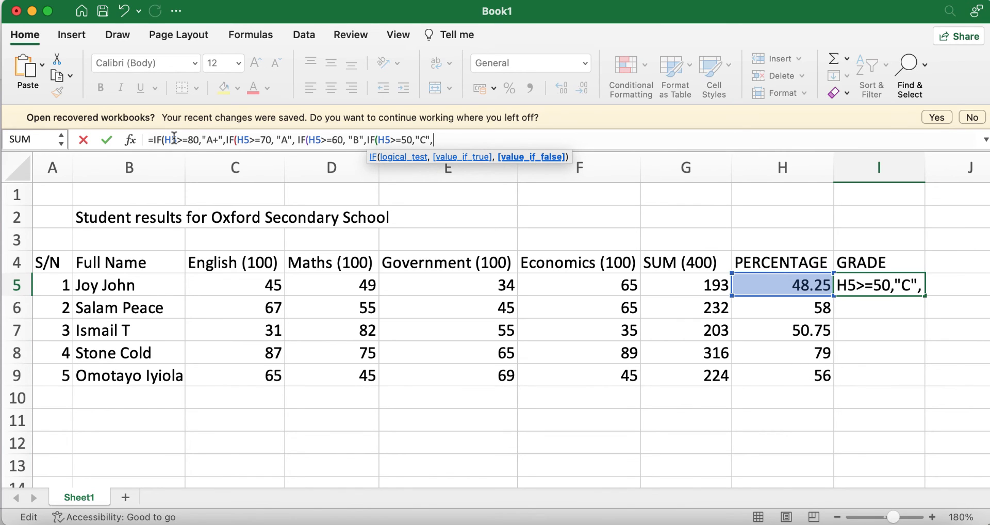
type("IF")
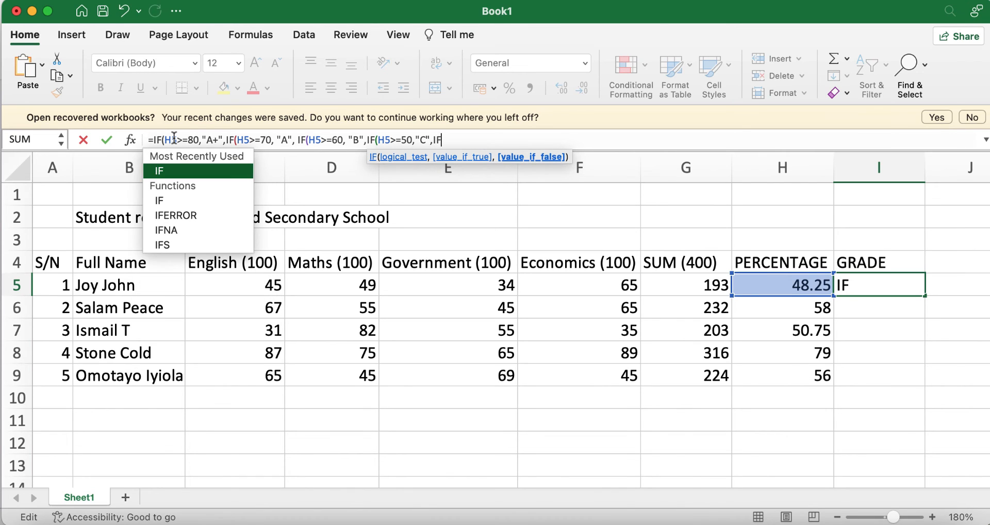
type("(H")
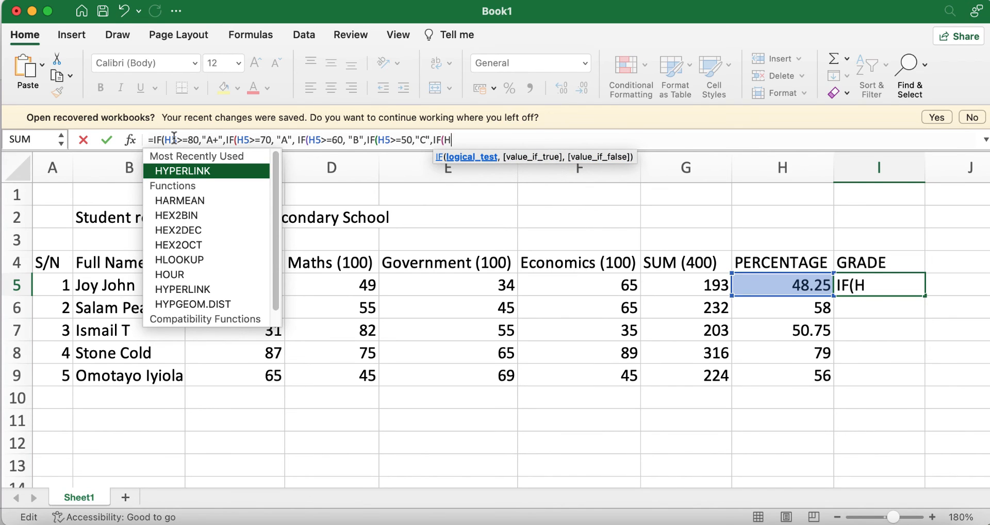
type("5>=")
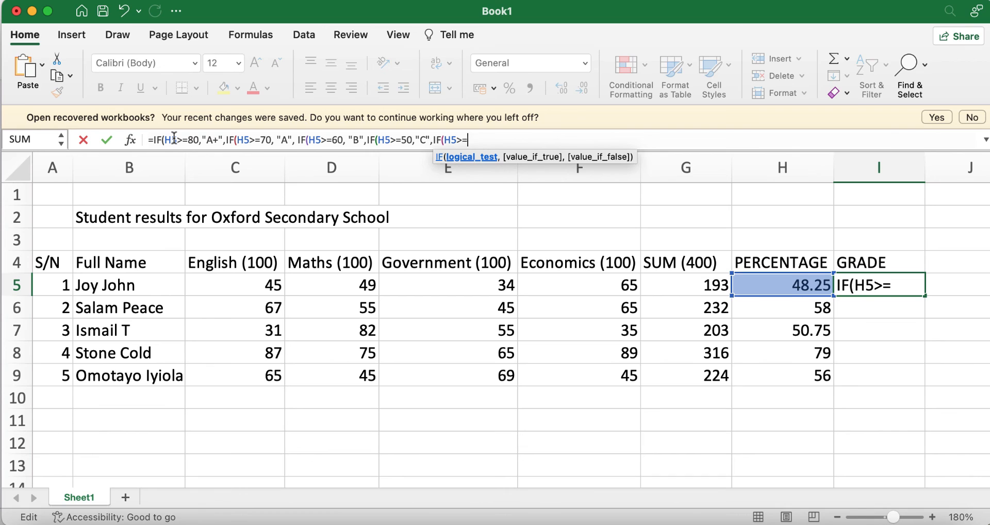
type("40,\"\"")
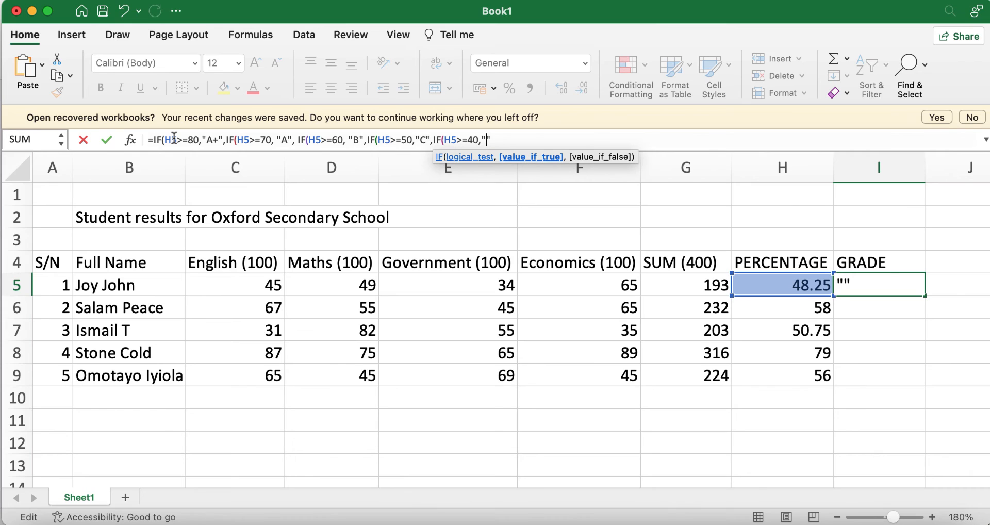
type("D")
type(",")
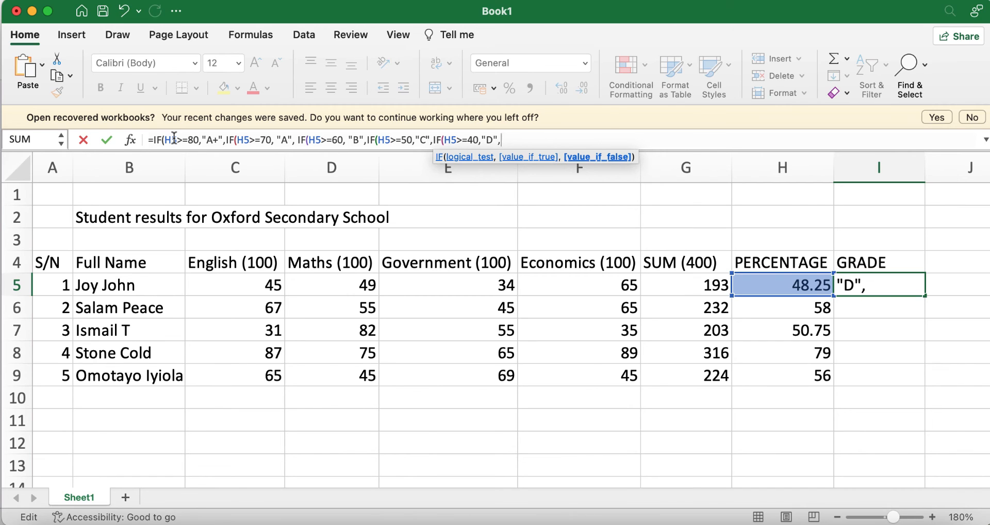
type("IF")
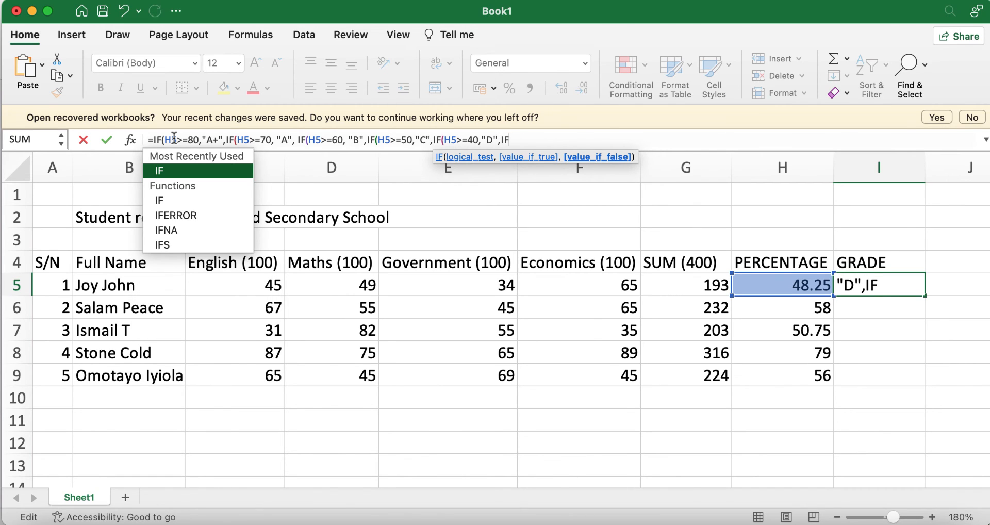
type("(H5")
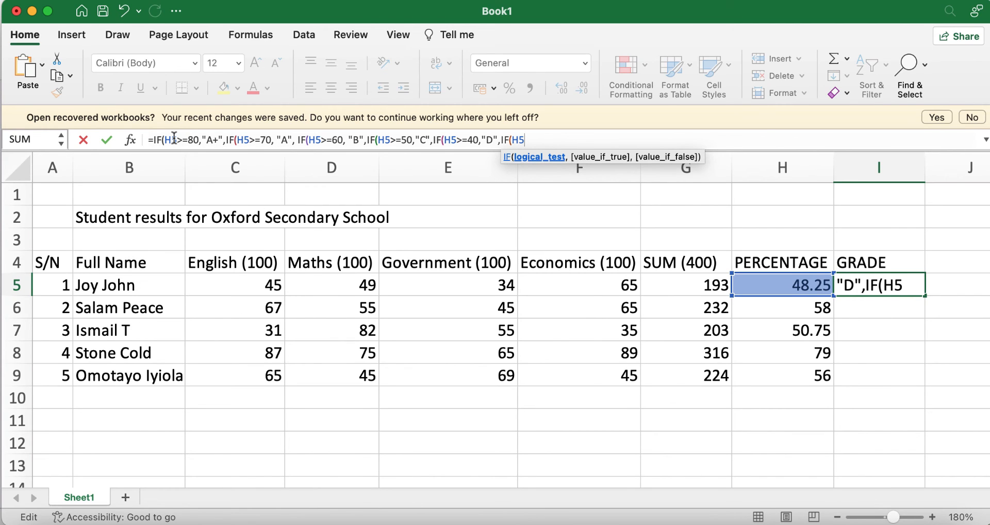
type("<40")
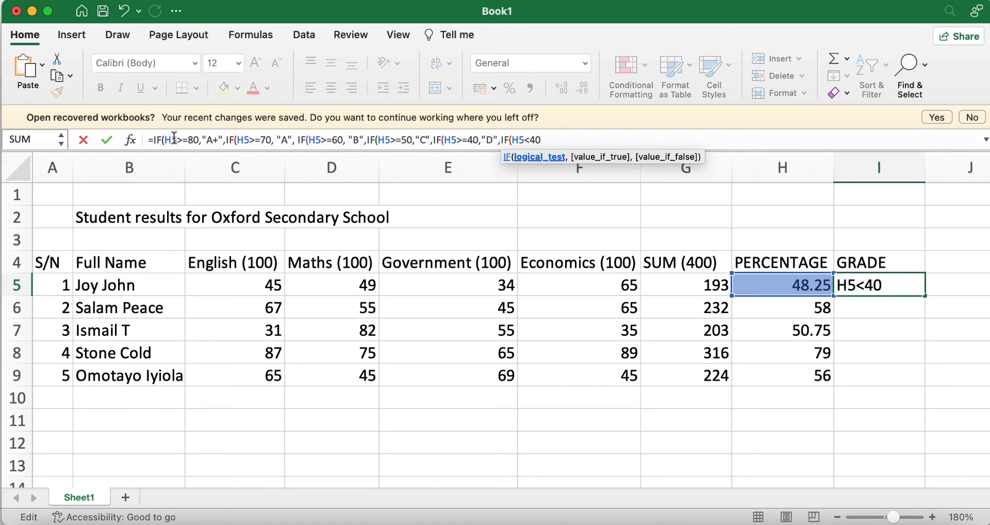
type(",")
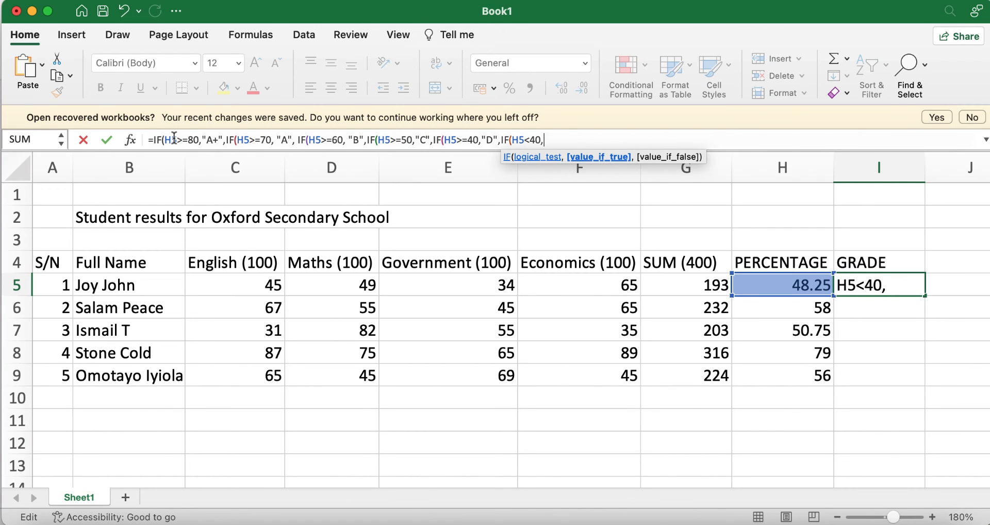
type("\"\"FAILED")
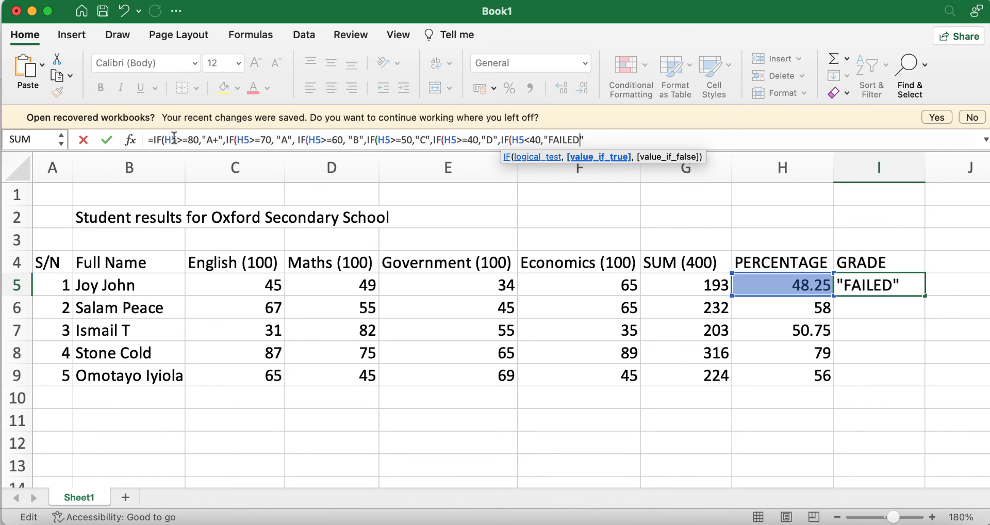
key("Right")
Close the formula with ))))) and commit it, so I5 shows D for 48.25
type(")))))")
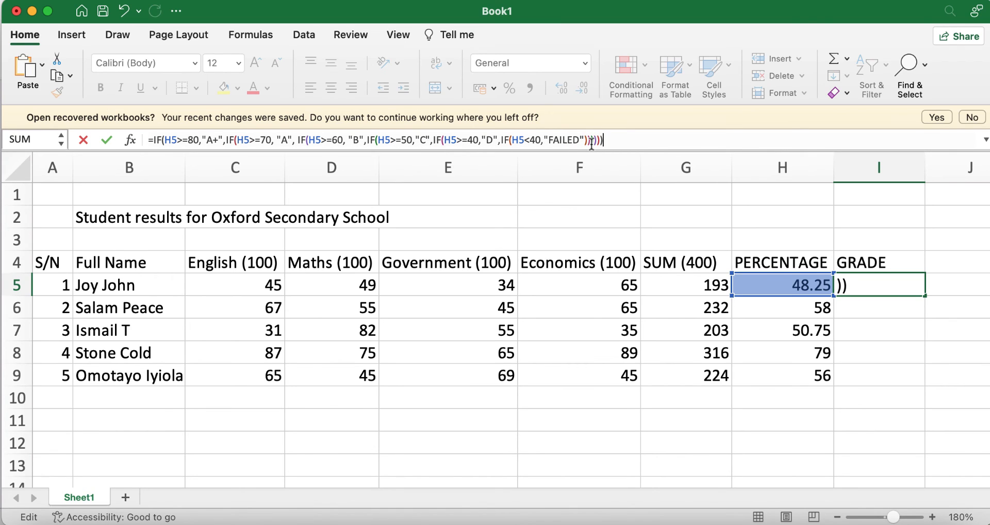
key("Return")
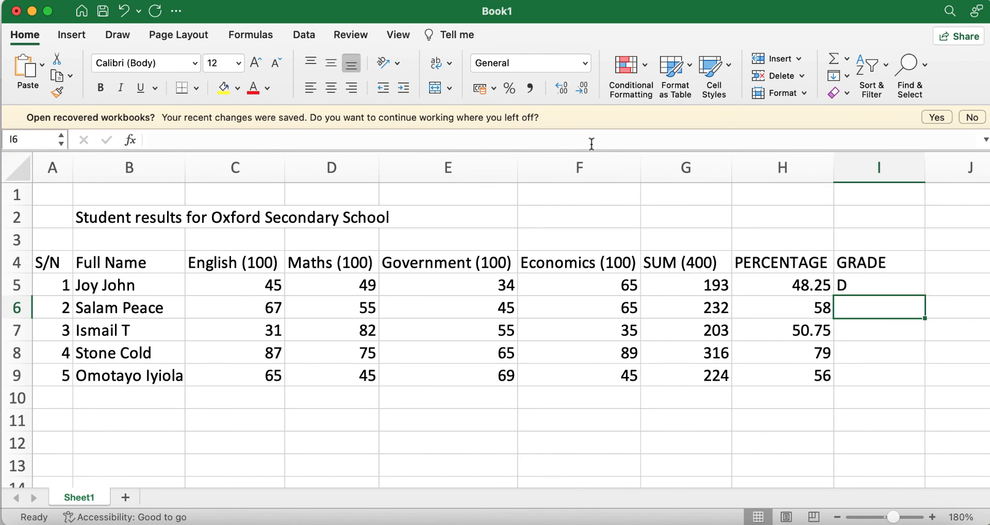
left_click(859, 287)
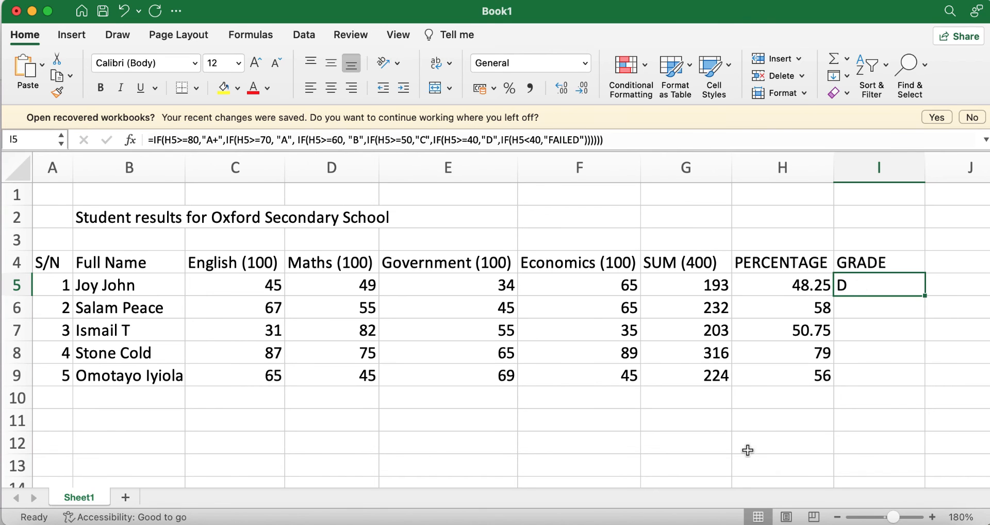
Glance at the grade rules slide, then copy the grade formula from I5 into I6
left_click(685, 520)
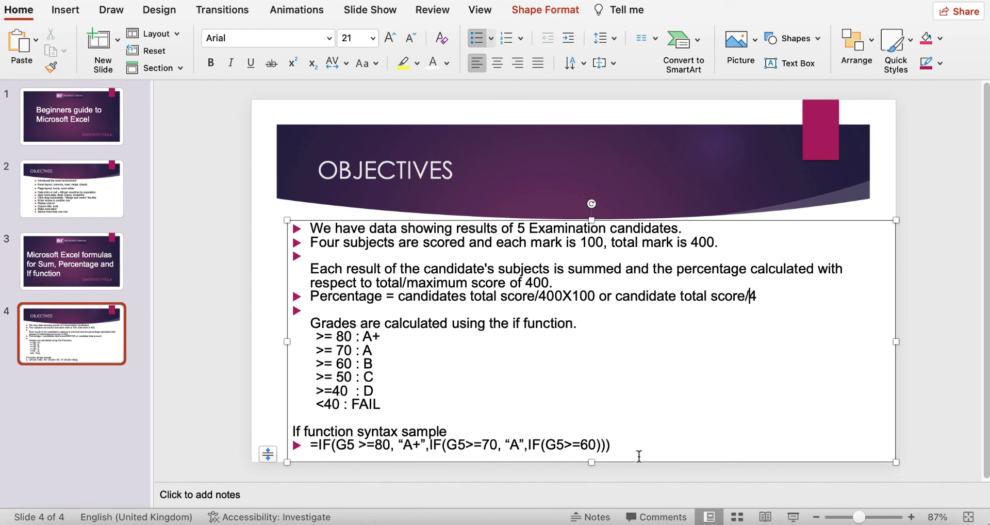
left_click(650, 521)
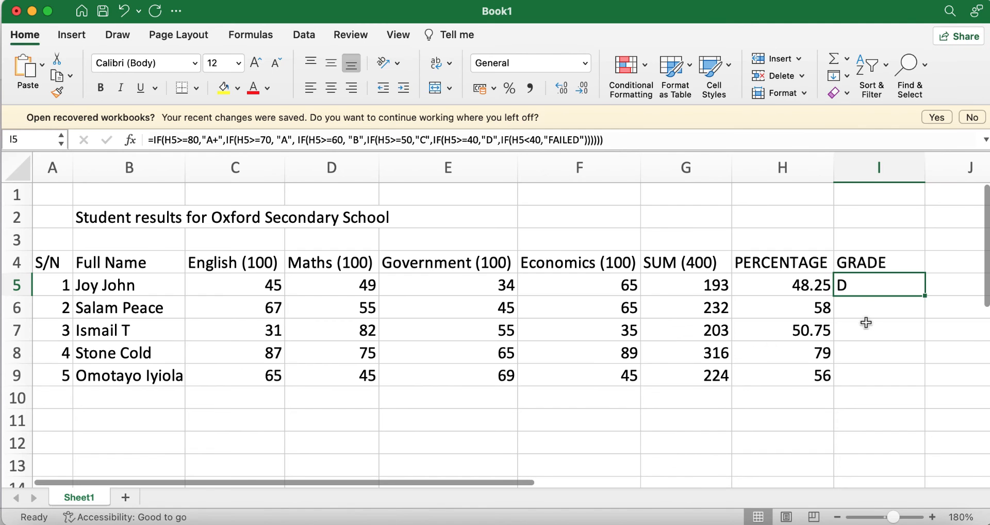
left_click(812, 311)
left_click(867, 288)
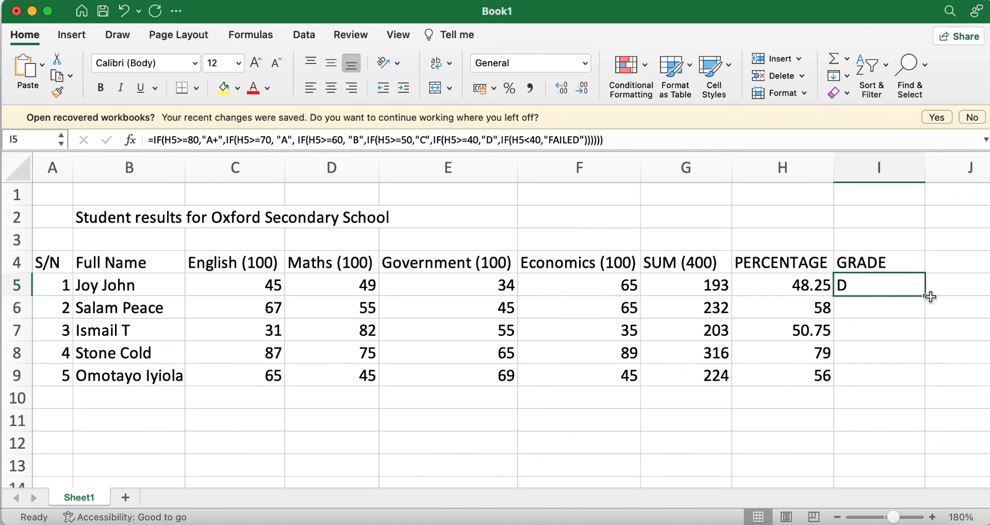
left_click_drag(924, 296, 924, 313)
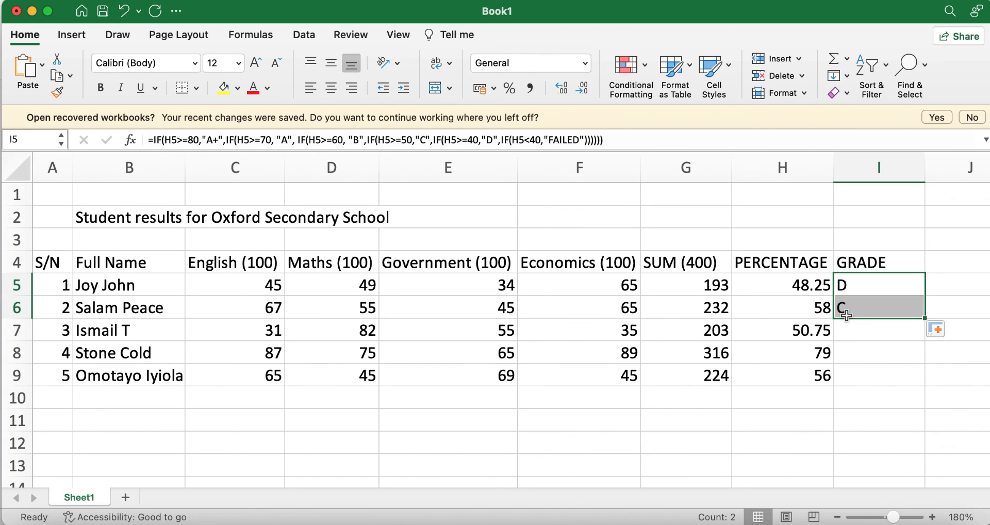
Copy the grade formula down from I6 into I7
left_click(797, 334)
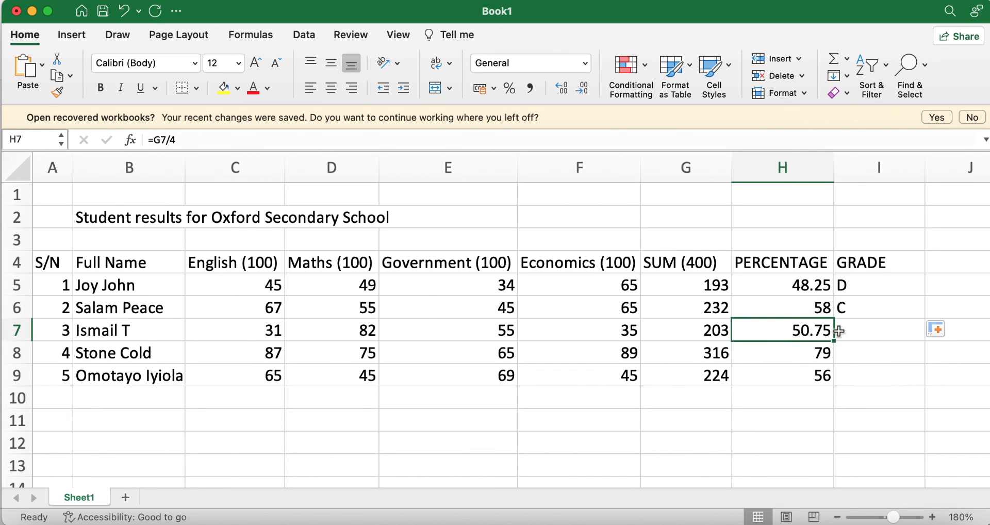
left_click(866, 311)
left_click_drag(924, 319, 853, 342)
Compare H8's percentage against the 70-or-more A rule on the grade slide
left_click(791, 361)
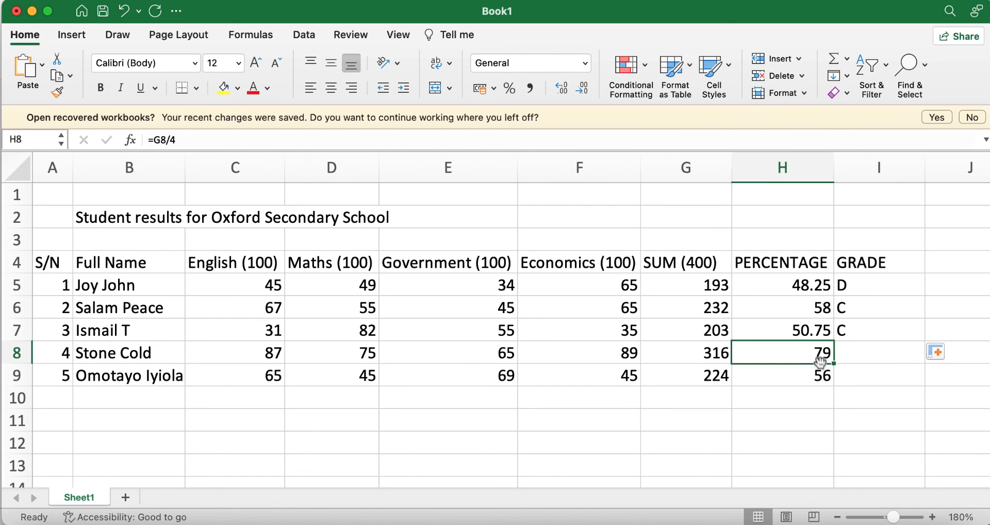
left_click(685, 522)
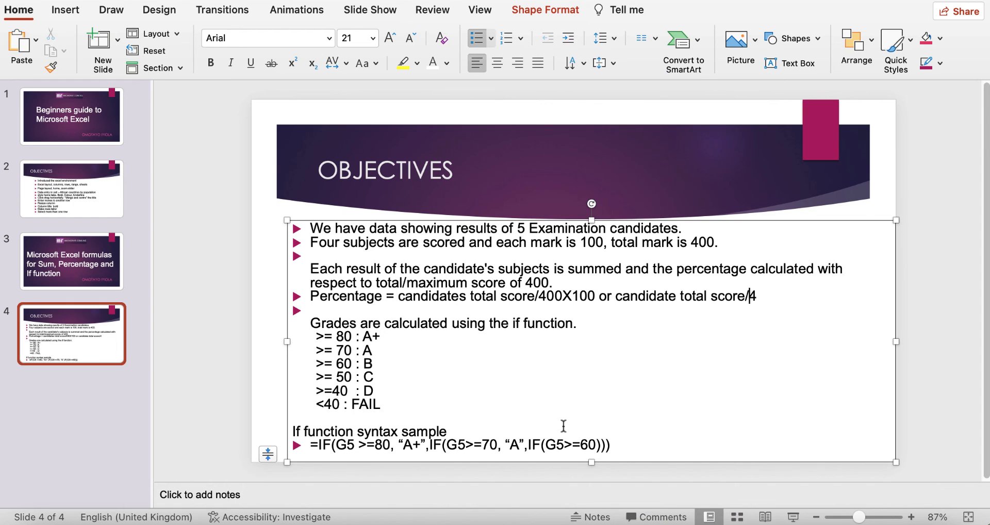
left_click_drag(377, 352, 309, 355)
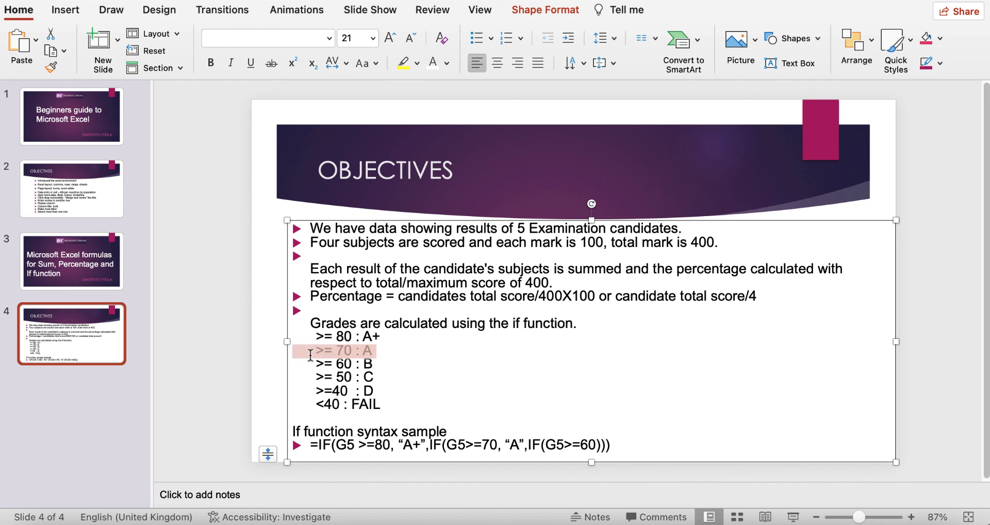
left_click(384, 354)
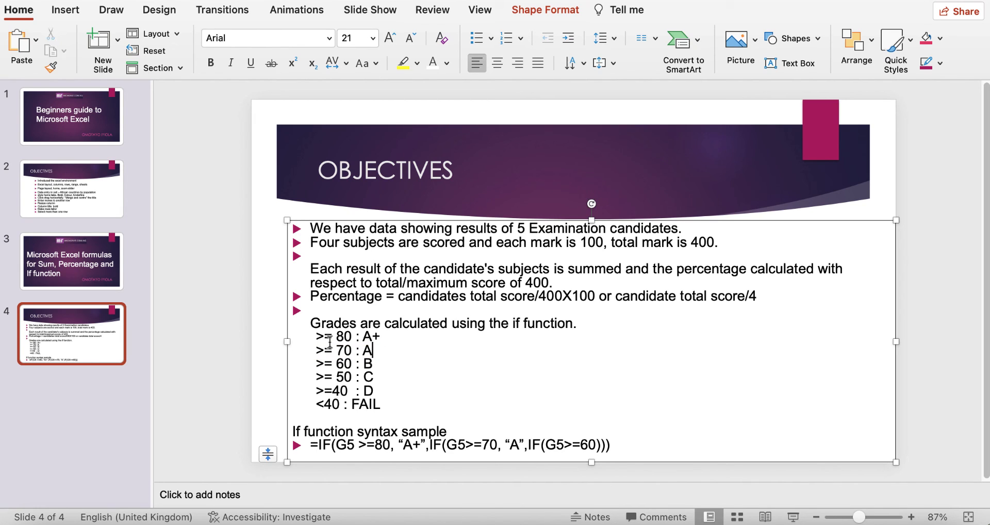
left_click(650, 519)
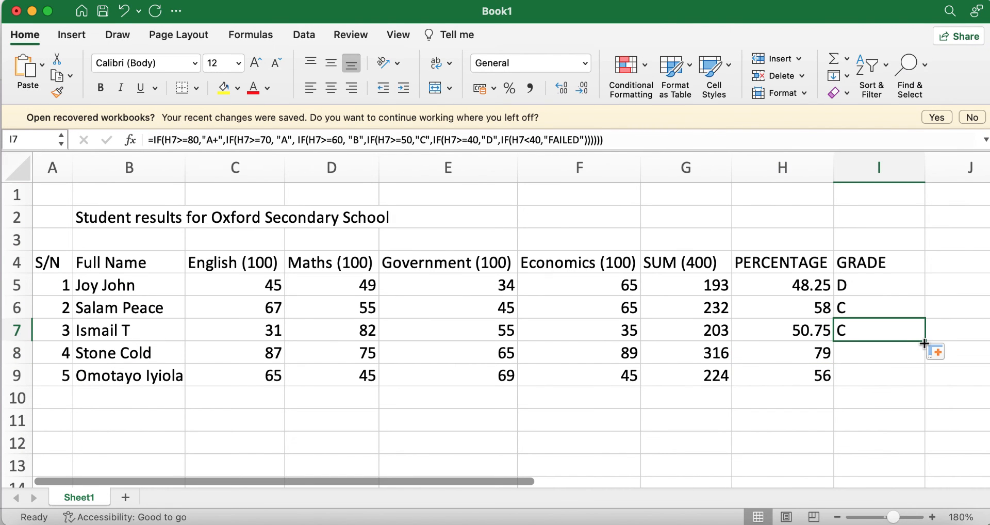
Copy the grade formula into I8 and I9, giving grades A and C
left_click_drag(924, 342, 926, 361)
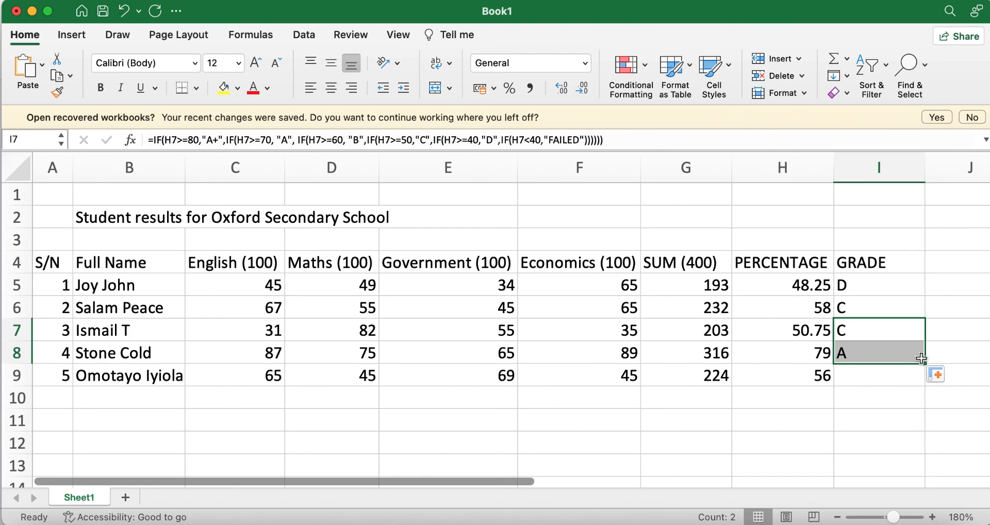
left_click(807, 377)
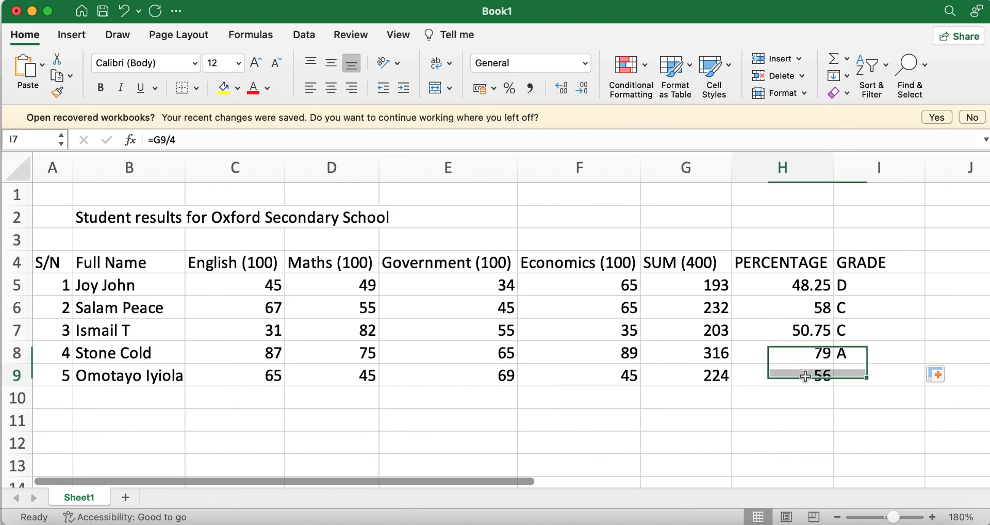
left_click(852, 355)
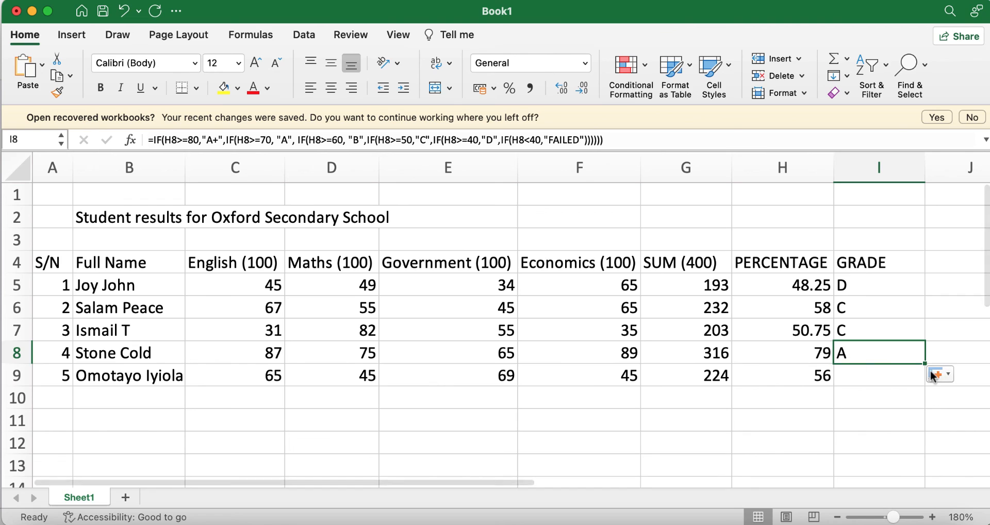
left_click_drag(920, 365, 923, 378)
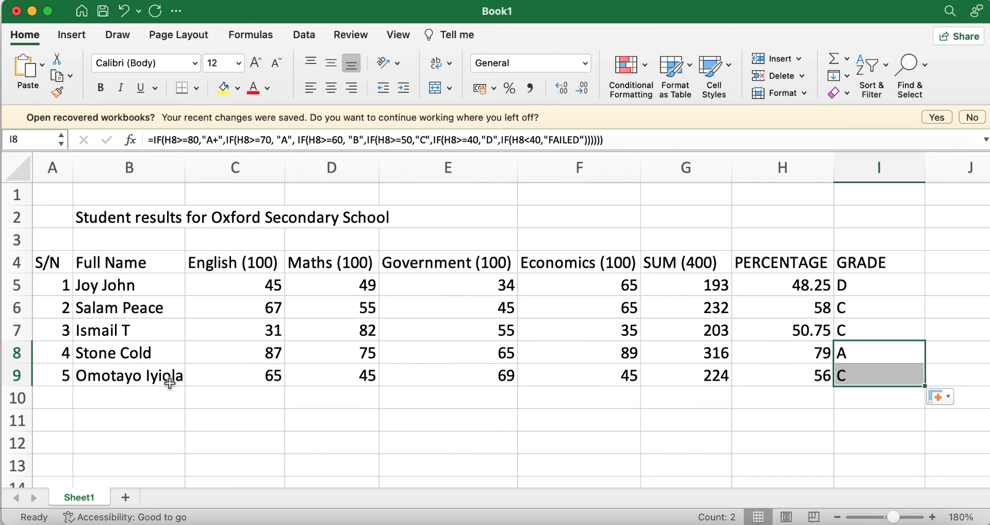
Change the last student's English score in C9 to 35 and check the SUM in G9
left_click(264, 378)
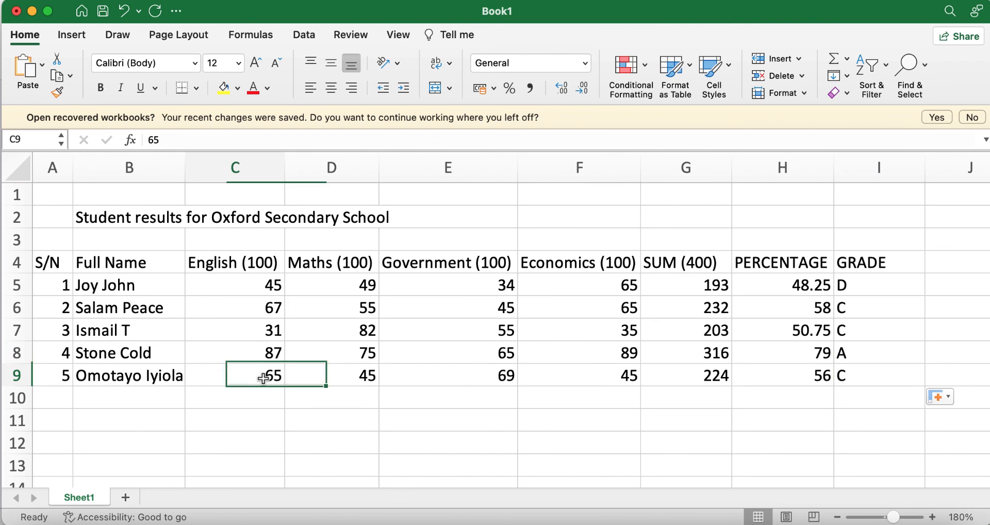
type("35")
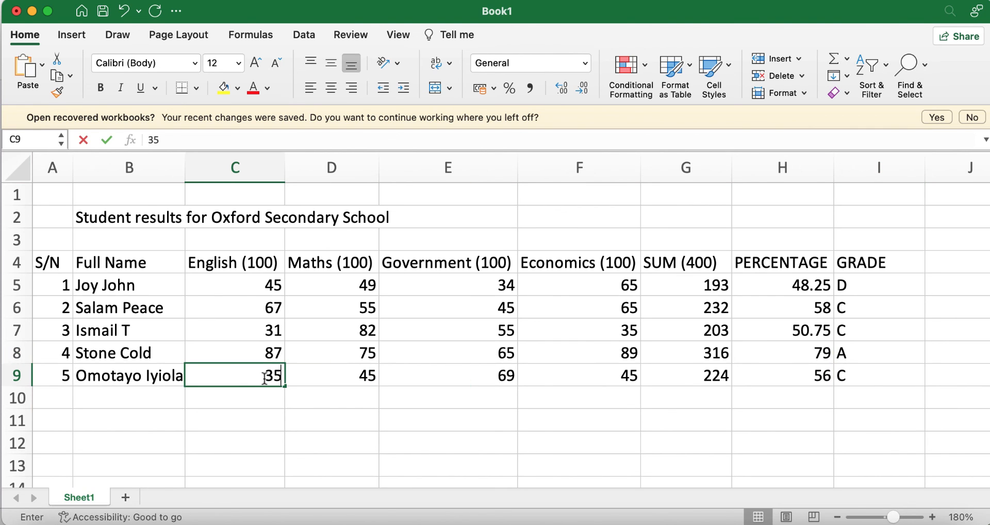
left_click(634, 410)
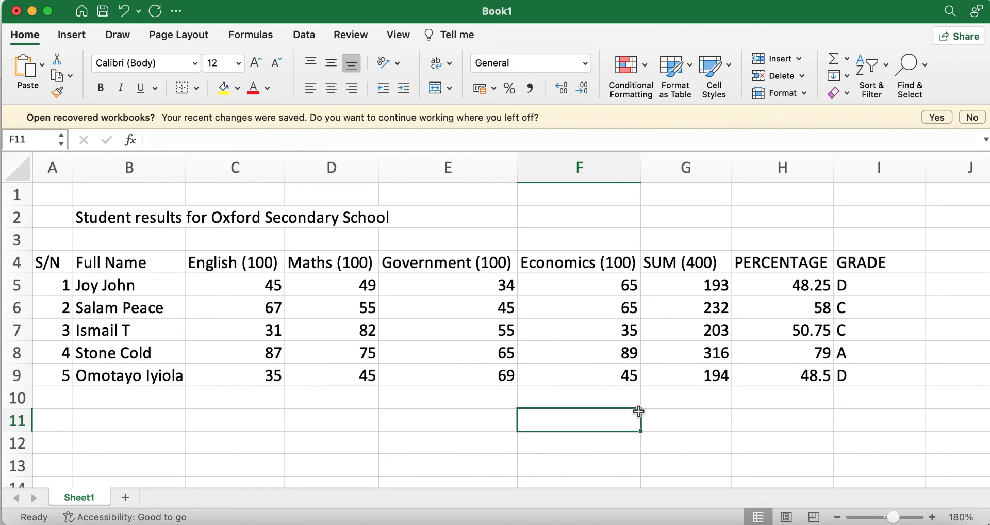
left_click(713, 375)
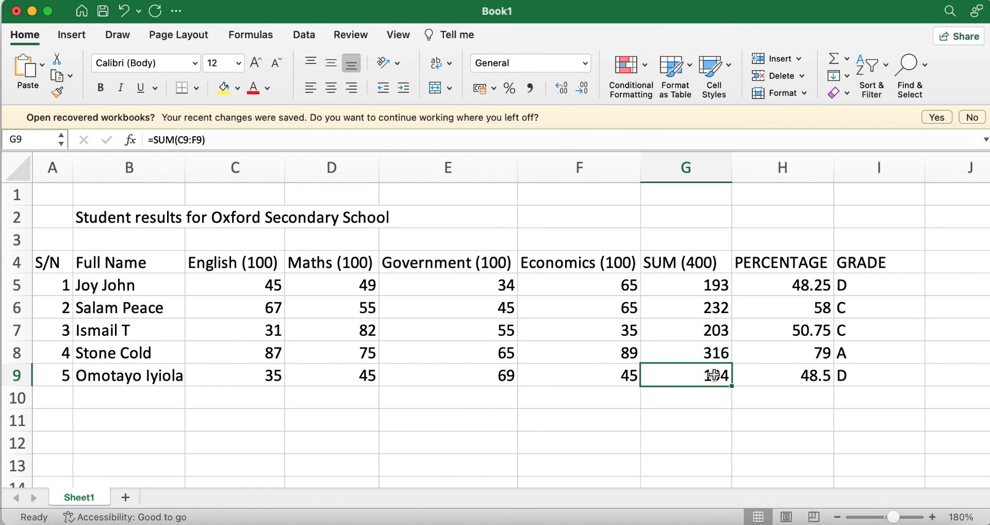
left_click(753, 418)
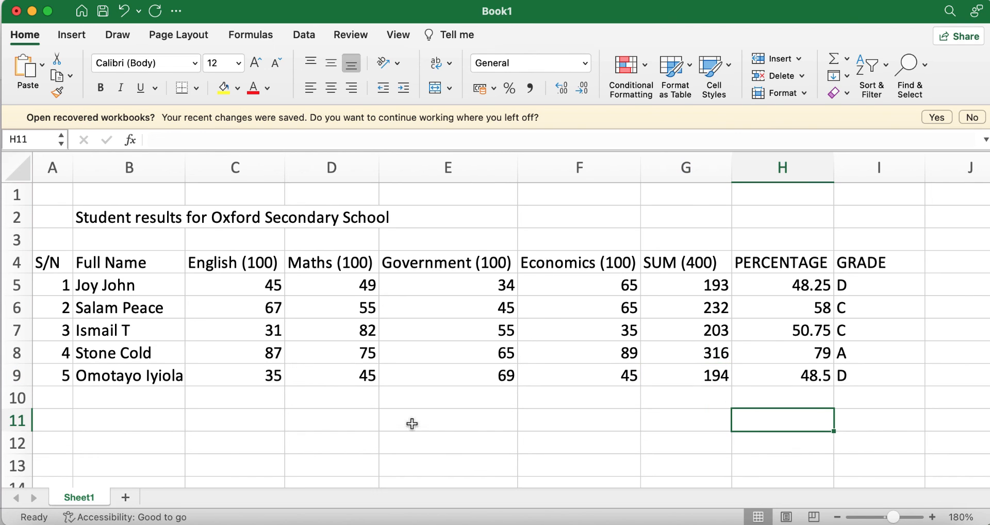
Enter 34 as E9's Government score, dropping the last student to 39.75 and FAILED
left_click(506, 375)
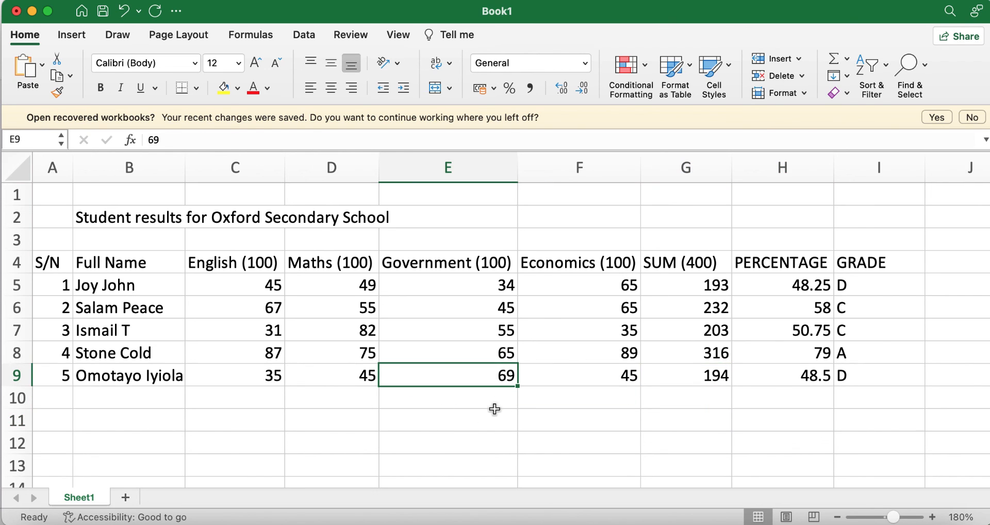
type("34")
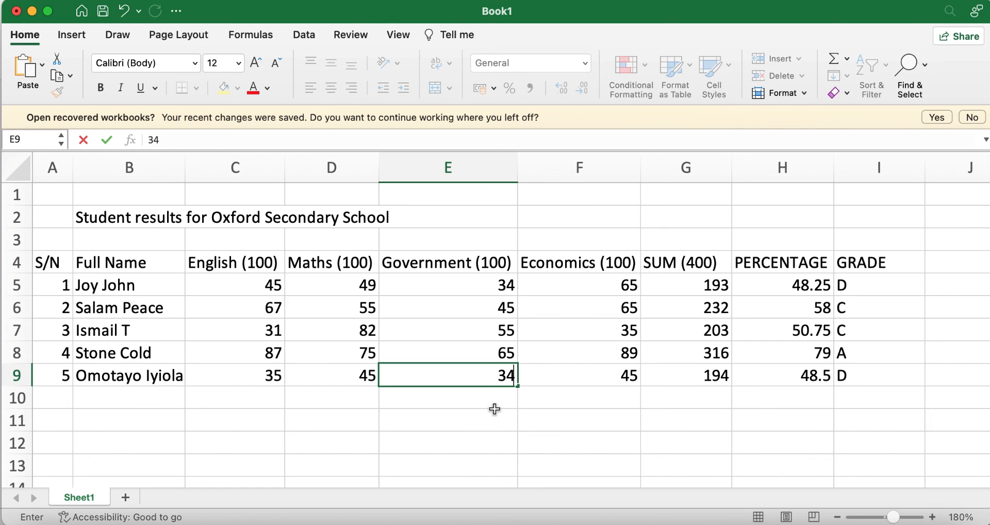
key("Return")
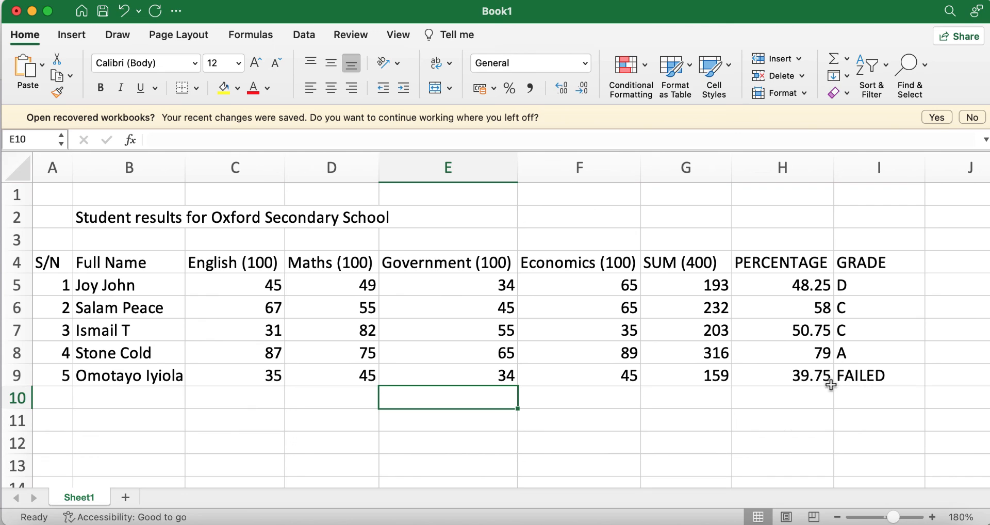
left_click(872, 376)
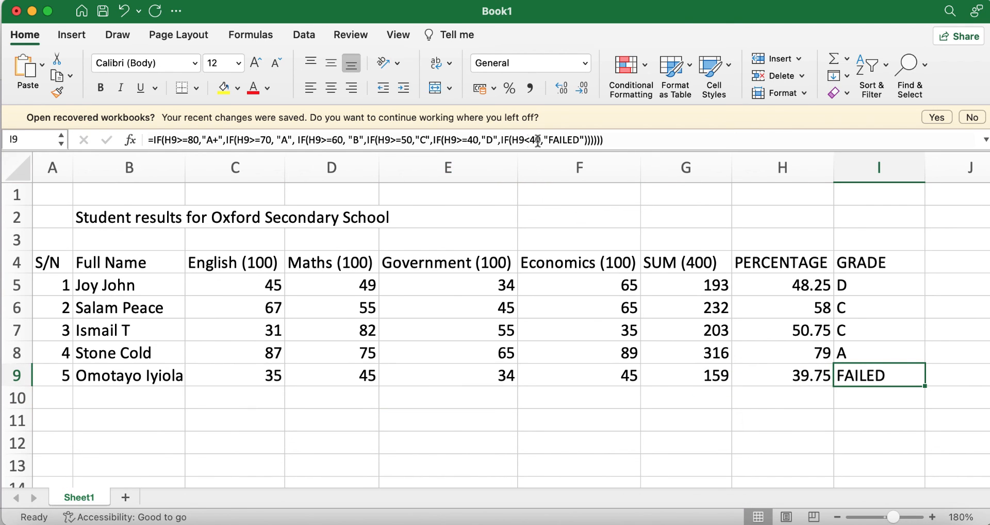
left_click(884, 346)
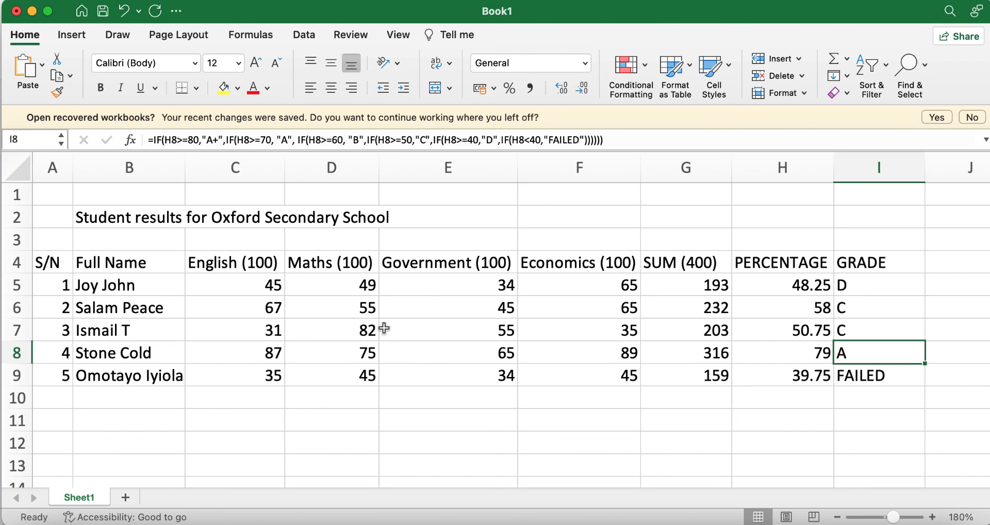
Set Government scores to 75 in E8 and 56 in E6, giving grades A+ and B
left_click(486, 356)
type("75")
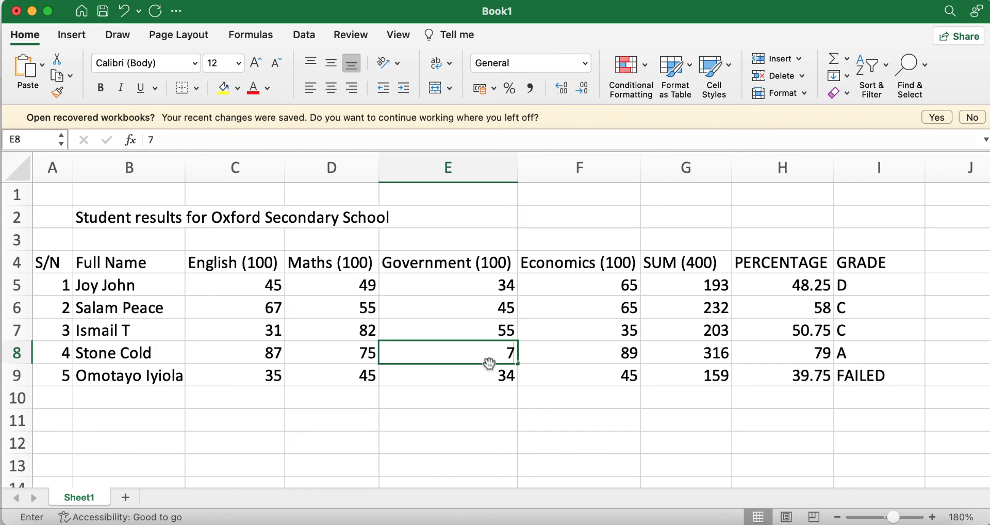
left_click(758, 424)
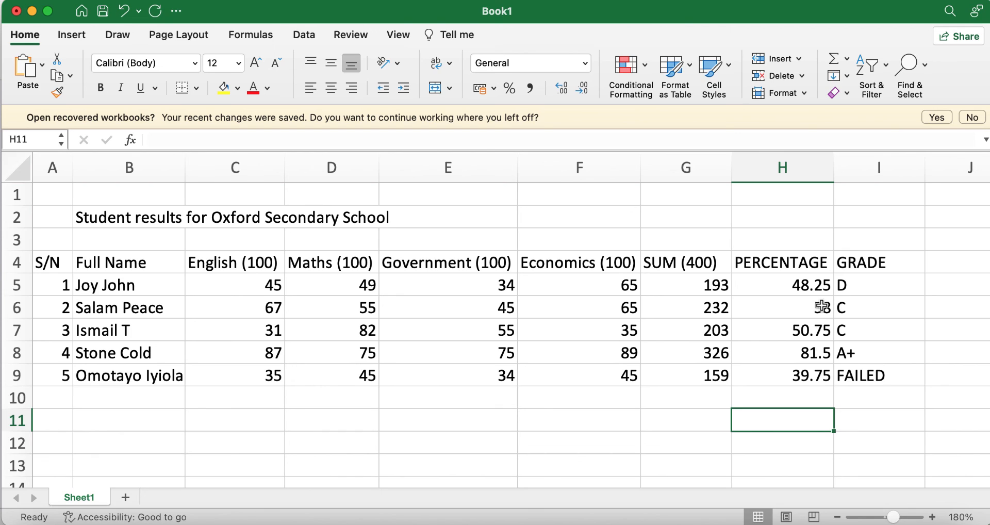
left_click(478, 308)
type("56")
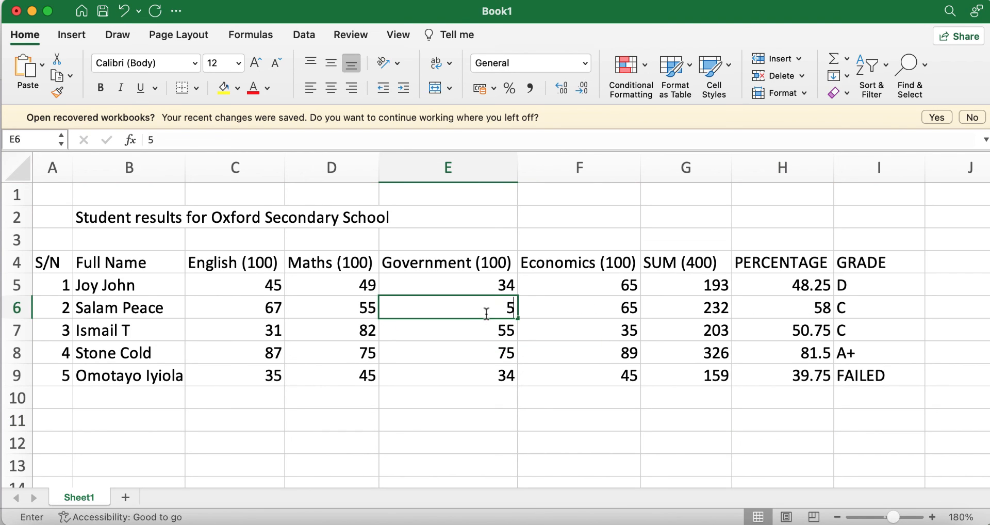
left_click(754, 440)
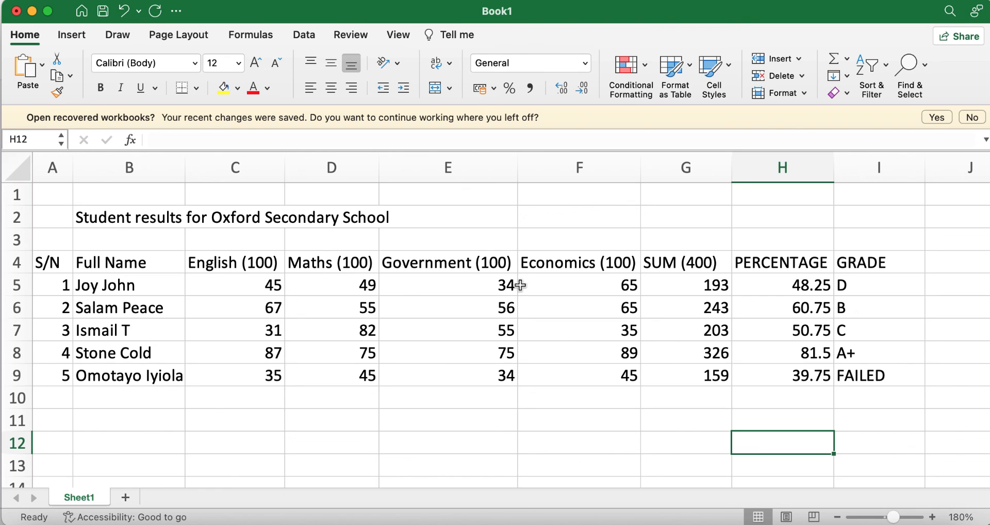
Apply Merge & Centre to the B2:E2 title and fill it Yellow
left_click(81, 216)
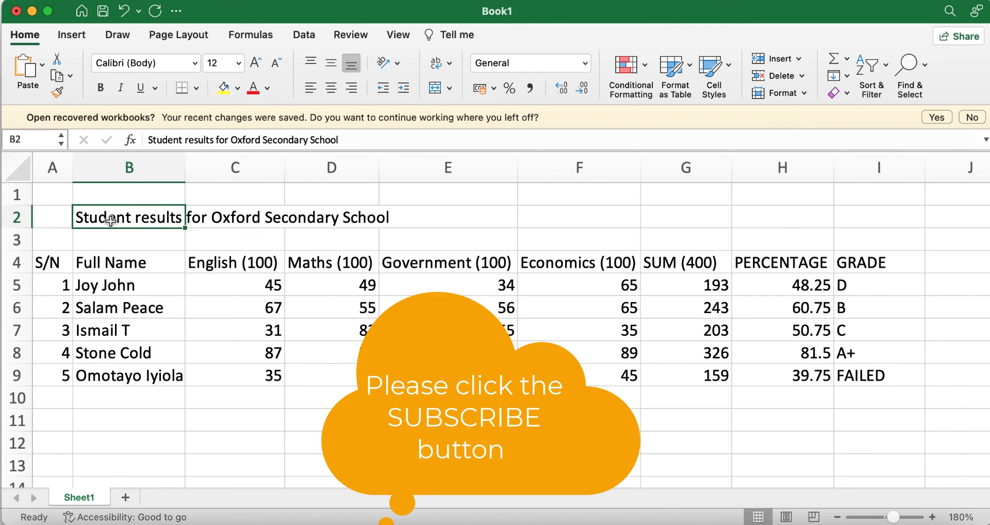
left_click(448, 420)
left_click(85, 216)
left_click_drag(86, 215, 439, 219)
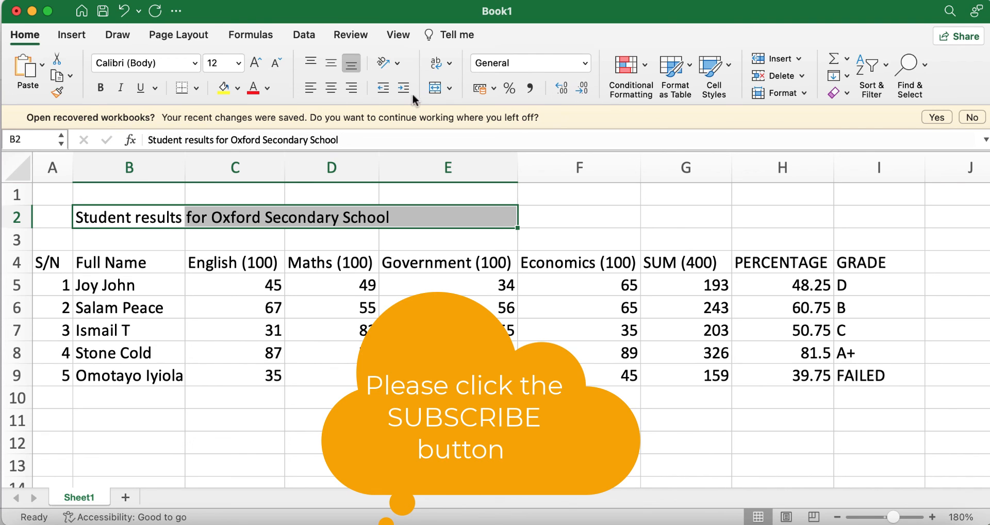
left_click(449, 89)
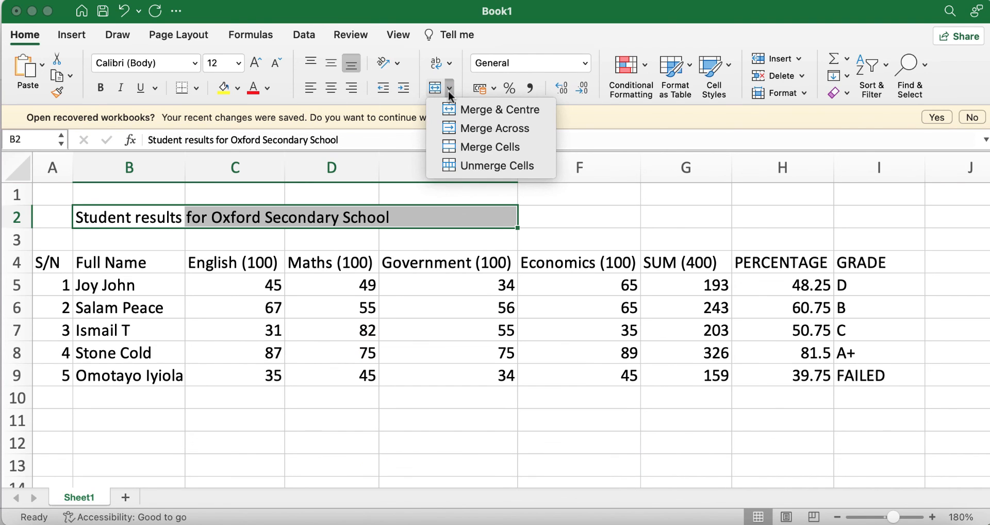
left_click(477, 110)
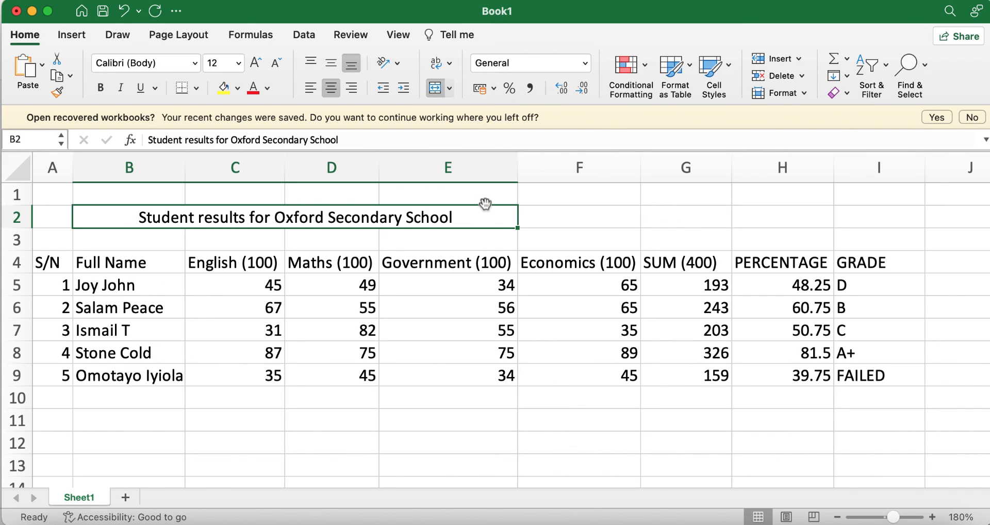
left_click(237, 88)
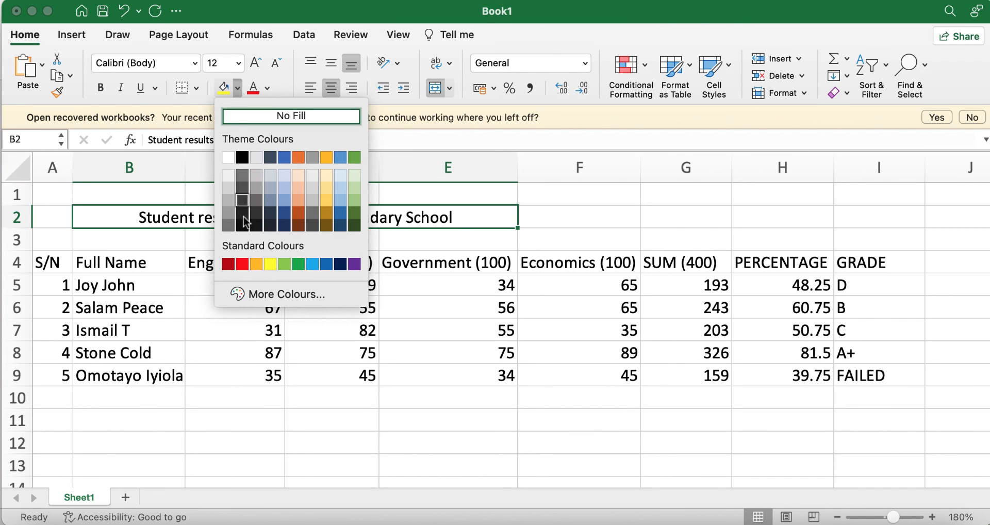
left_click(271, 265)
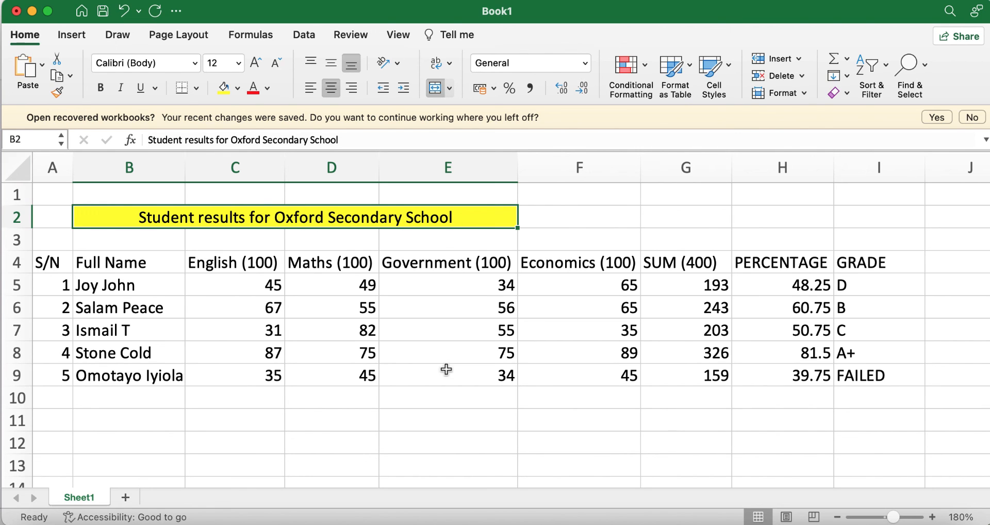
Apply All Borders to the results table A4:I9
left_click(471, 375)
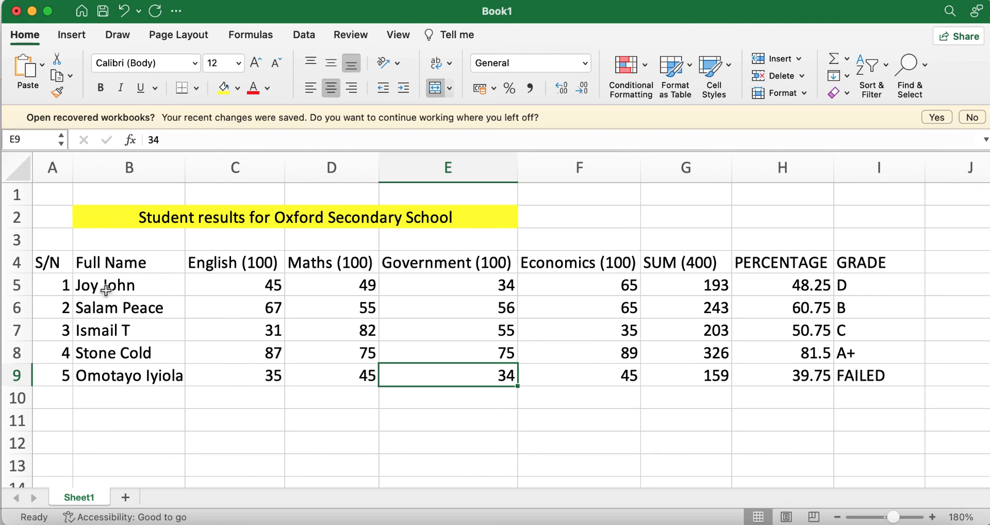
left_click(61, 272)
left_click_drag(61, 272, 900, 384)
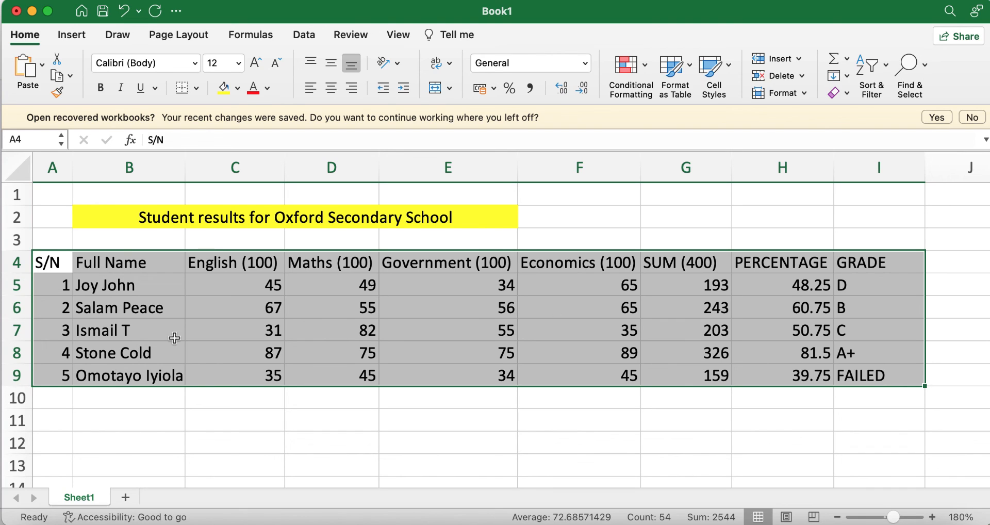
left_click(196, 89)
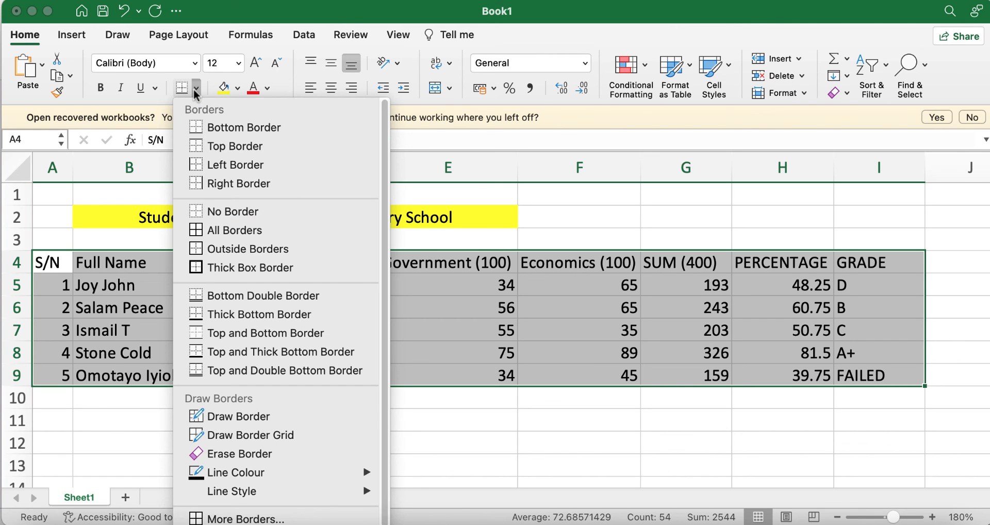
left_click(229, 232)
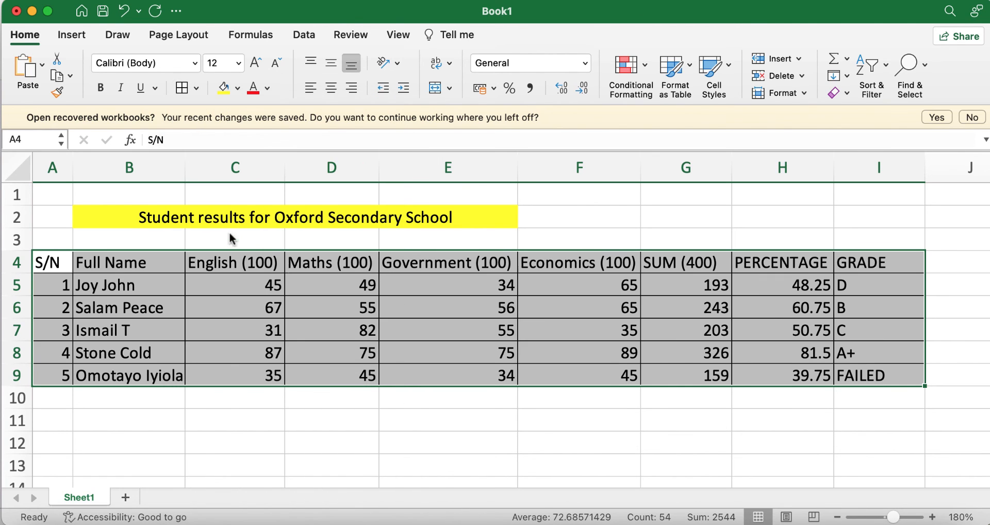
left_click(728, 429)
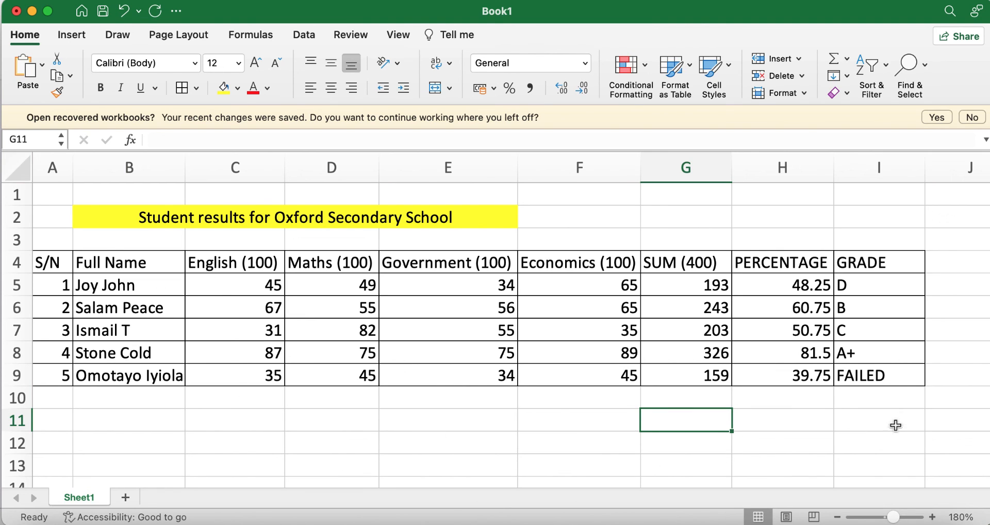
Review the SUM, percentage and grade formulas in G5, H5 and I5
left_click(436, 410)
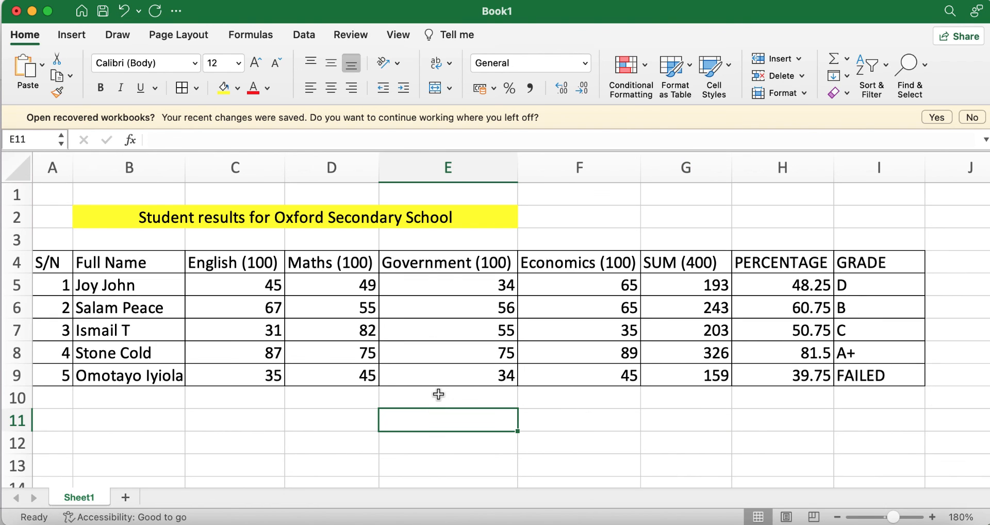
left_click(687, 288)
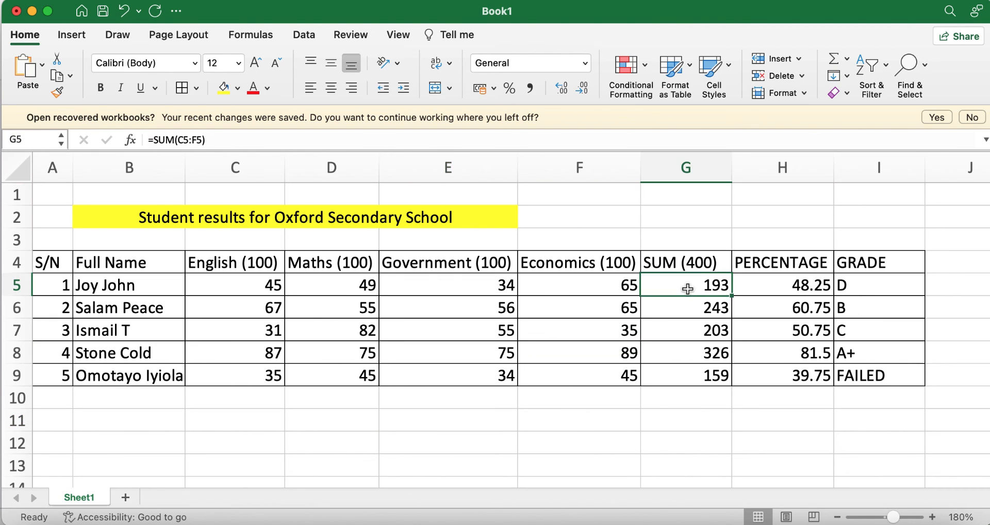
left_click(796, 290)
left_click(865, 291)
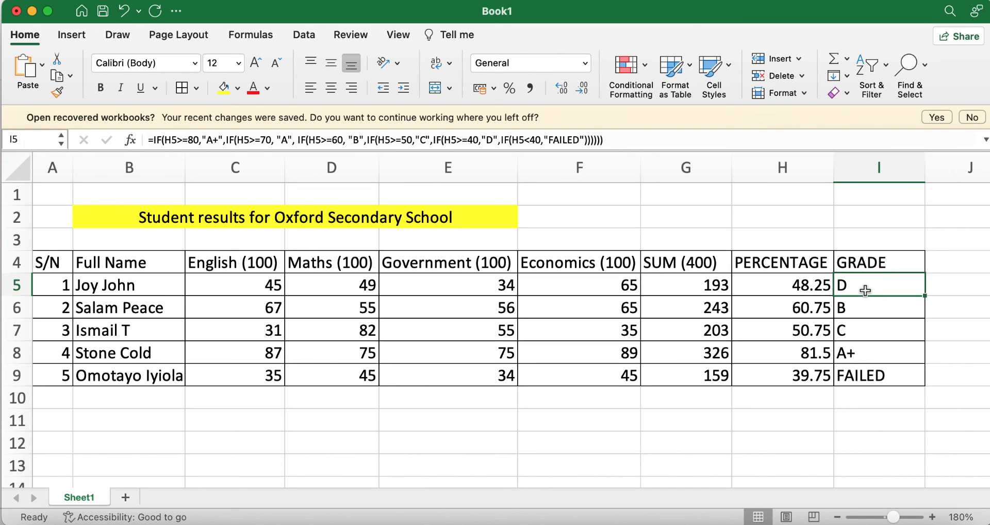